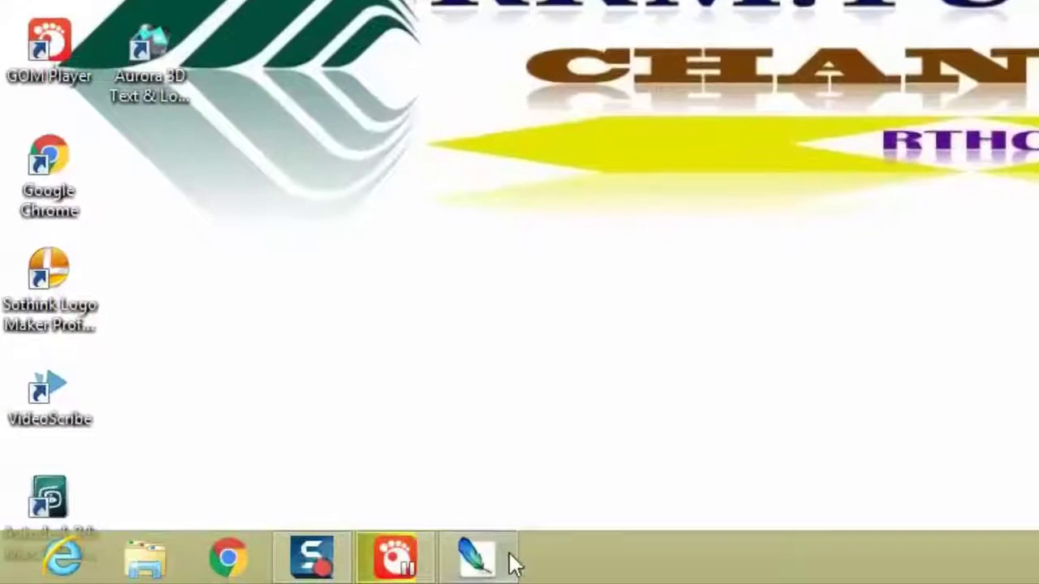
- Launch Photoshop and create a new 1024 x 768 document, Untitled-1
left_click(477, 560)
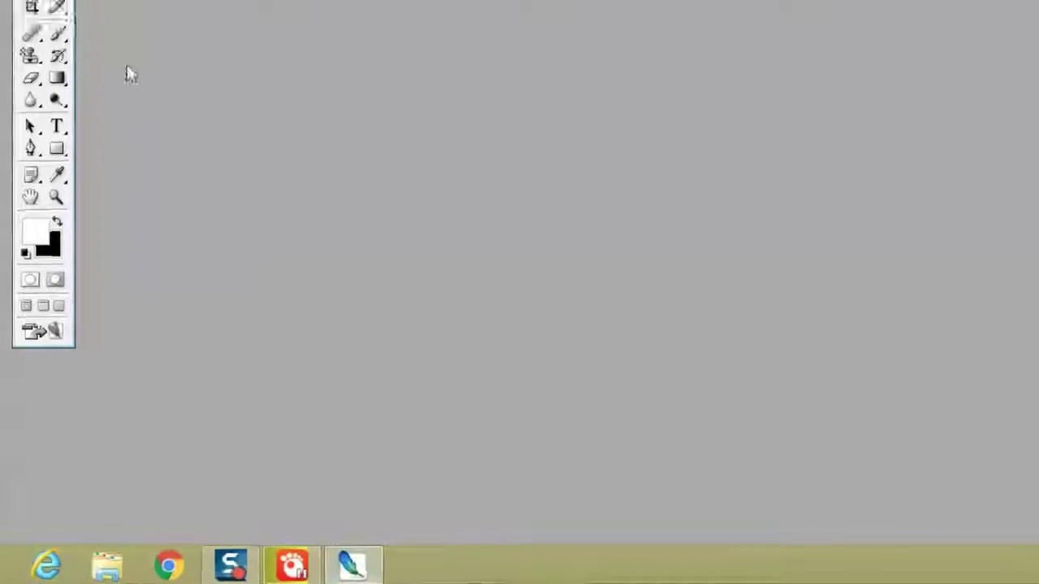
left_click(28, 58)
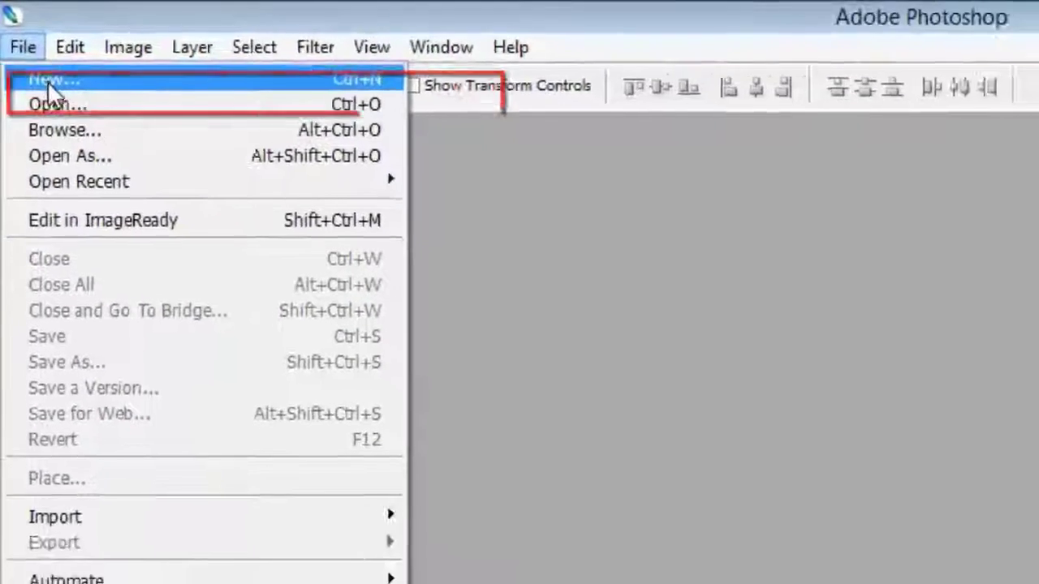
left_click(48, 80)
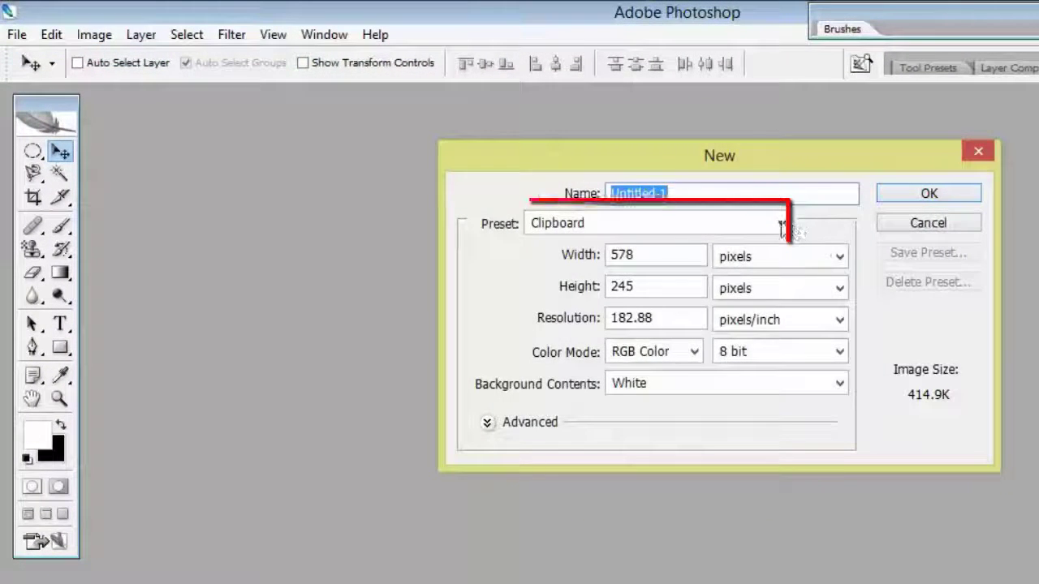
left_click(781, 223)
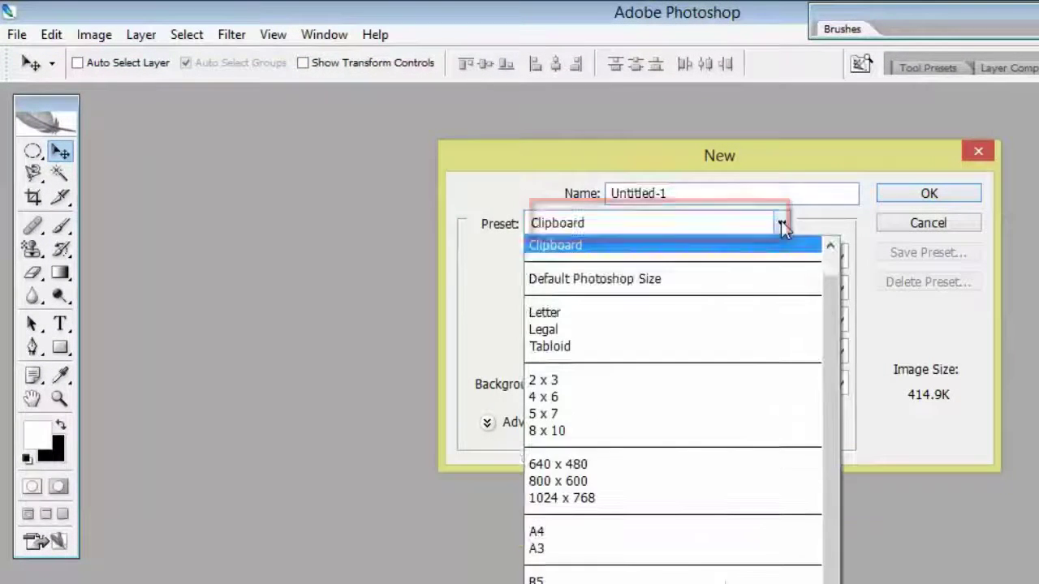
left_click(570, 498)
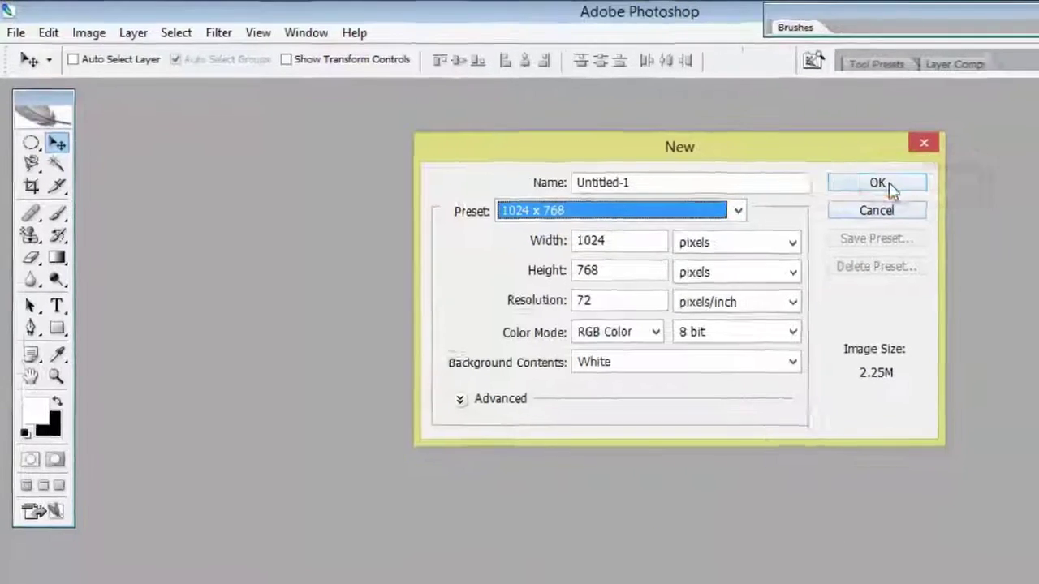
left_click(932, 196)
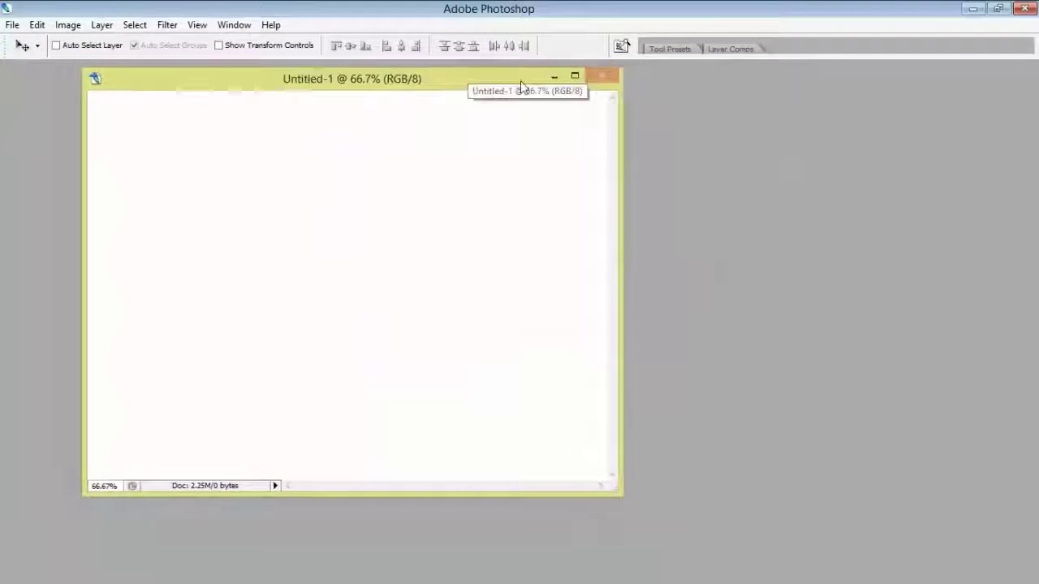
left_click_drag(468, 75, 561, 87)
- Make black the foreground colour and fill the background with it
key("x")
key("x")
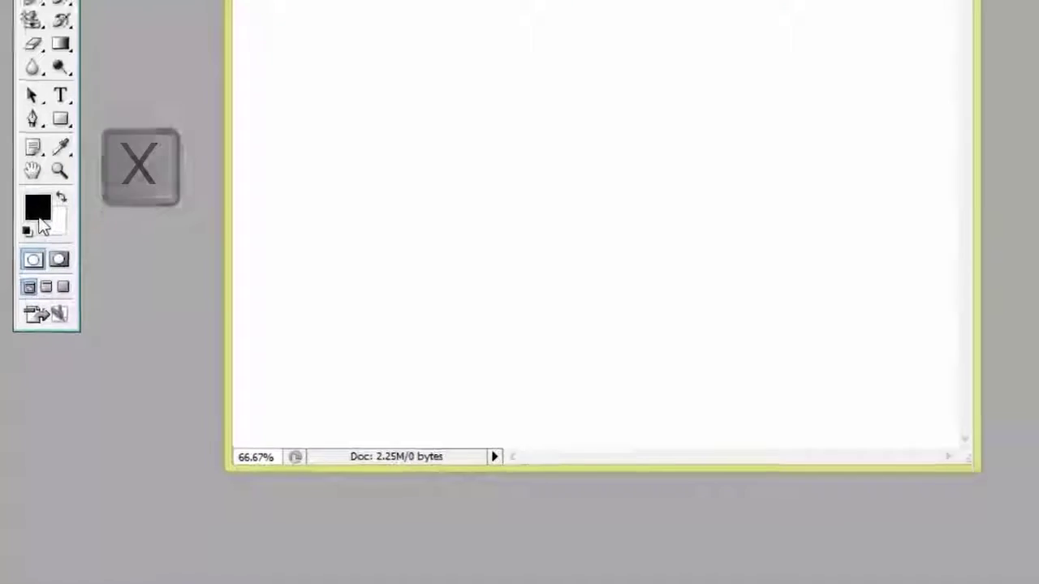
key("alt+BackSpace")
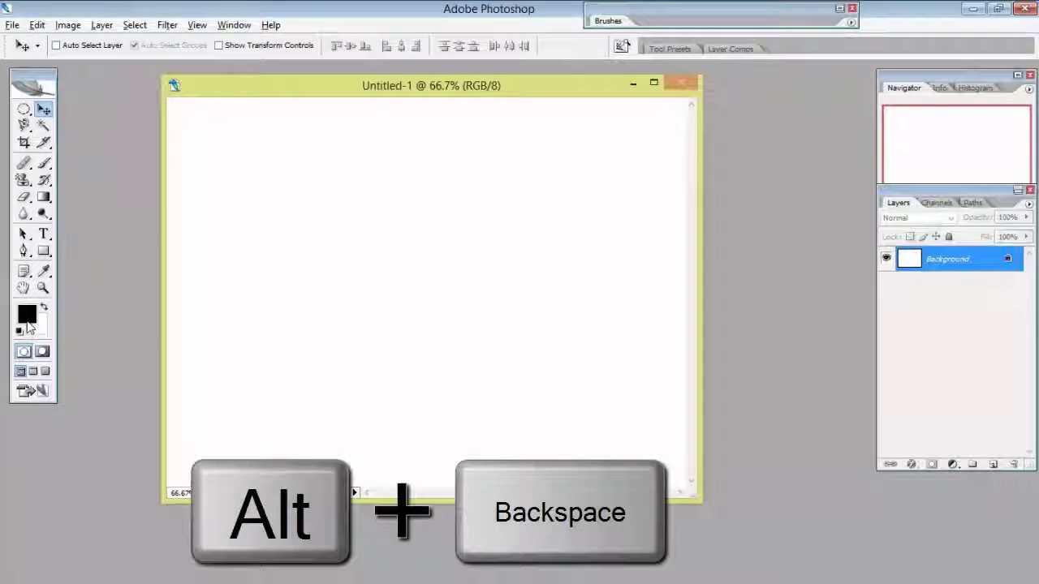
key("alt+BackSpace")
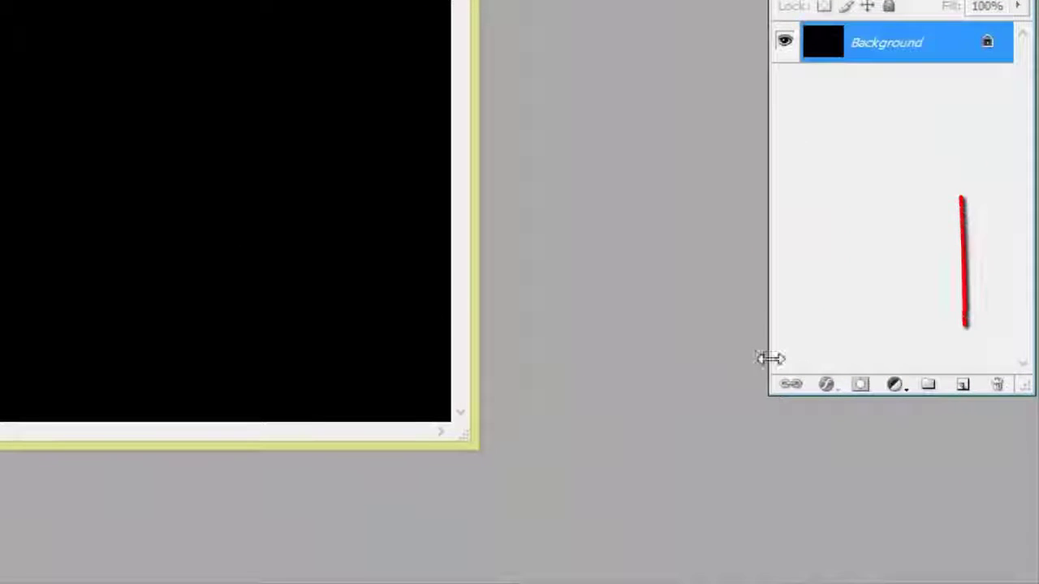
- On a new layer, save an elliptical circle selection as the channel 'Bulbbule'
left_click(963, 384)
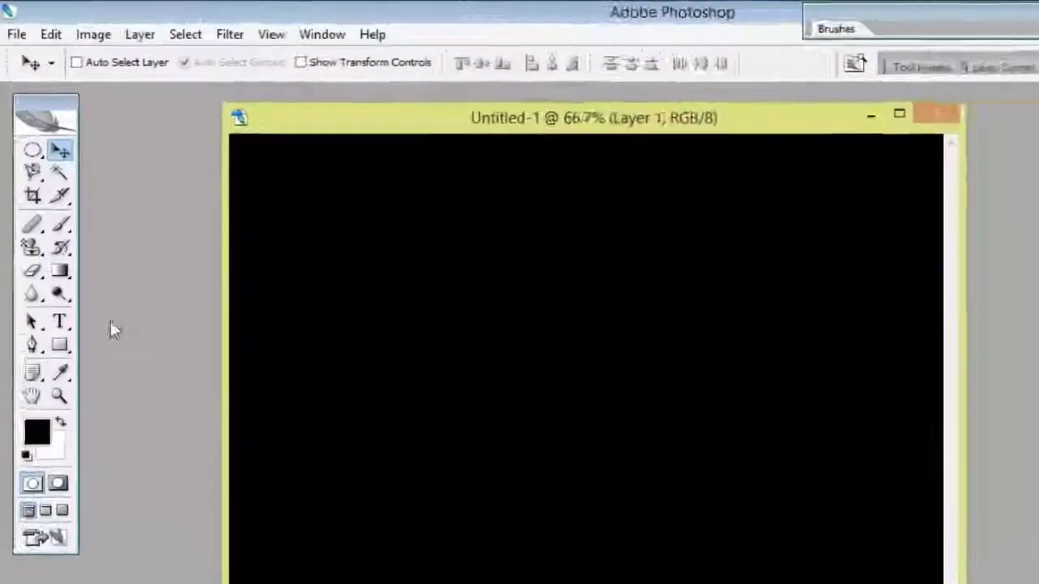
left_click(48, 231)
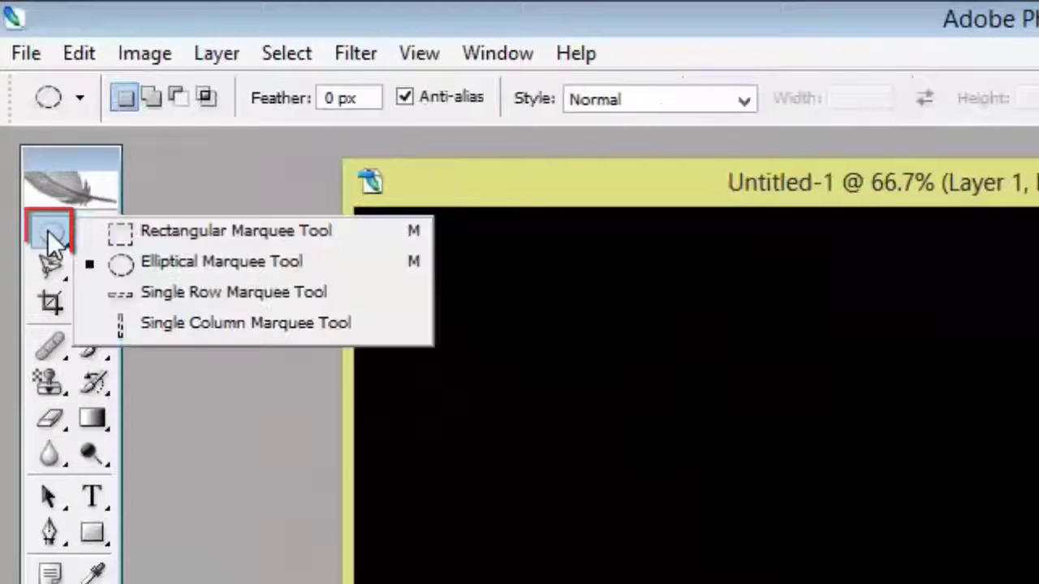
left_click(185, 268)
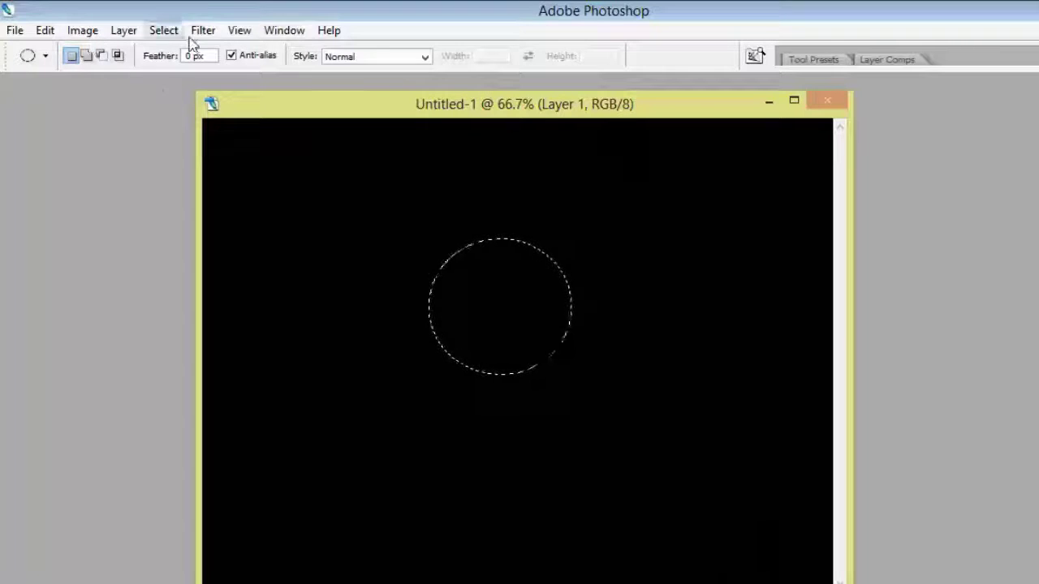
left_click(163, 30)
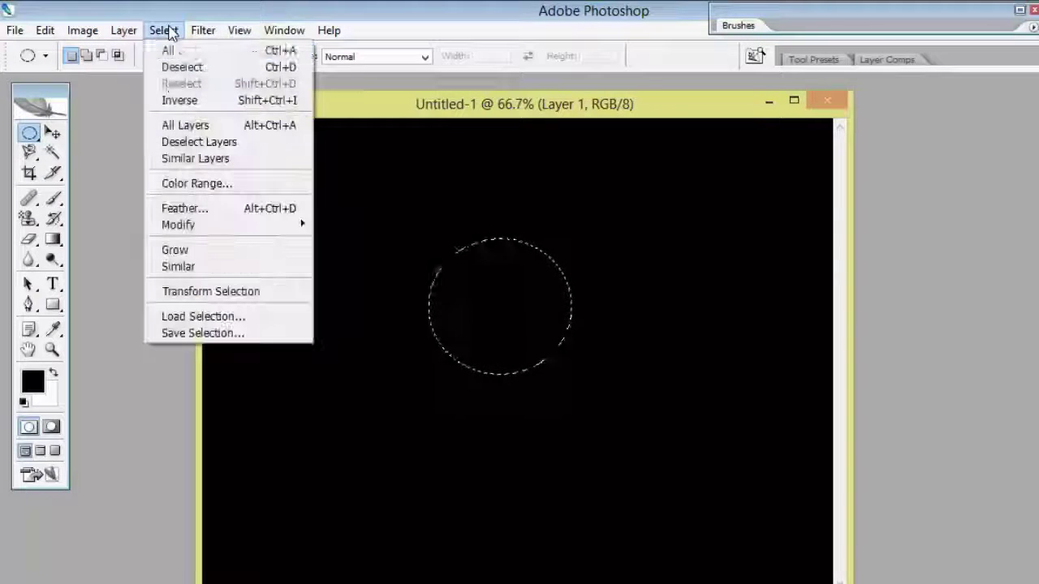
left_click(197, 335)
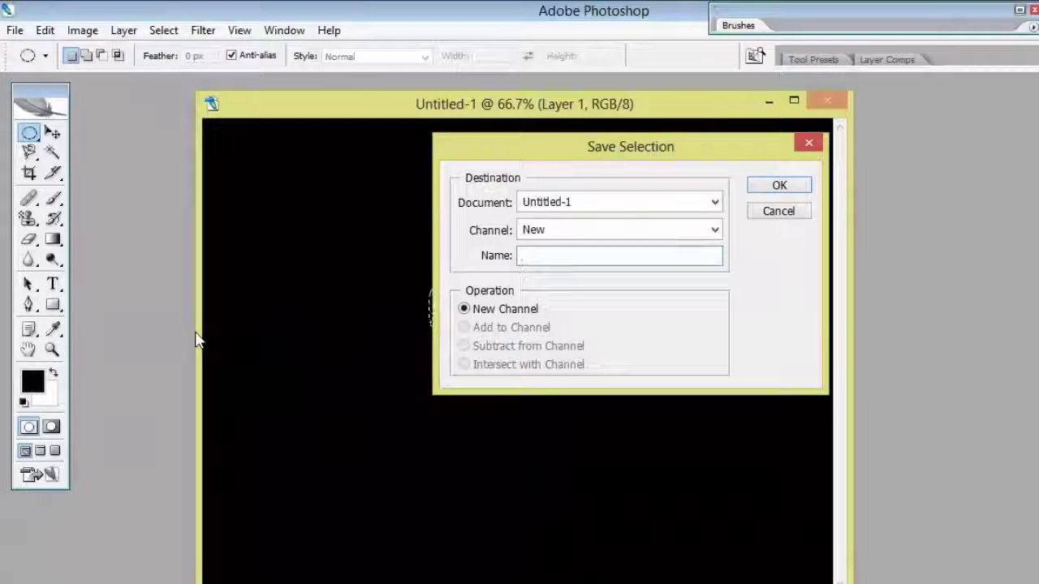
type("Bul")
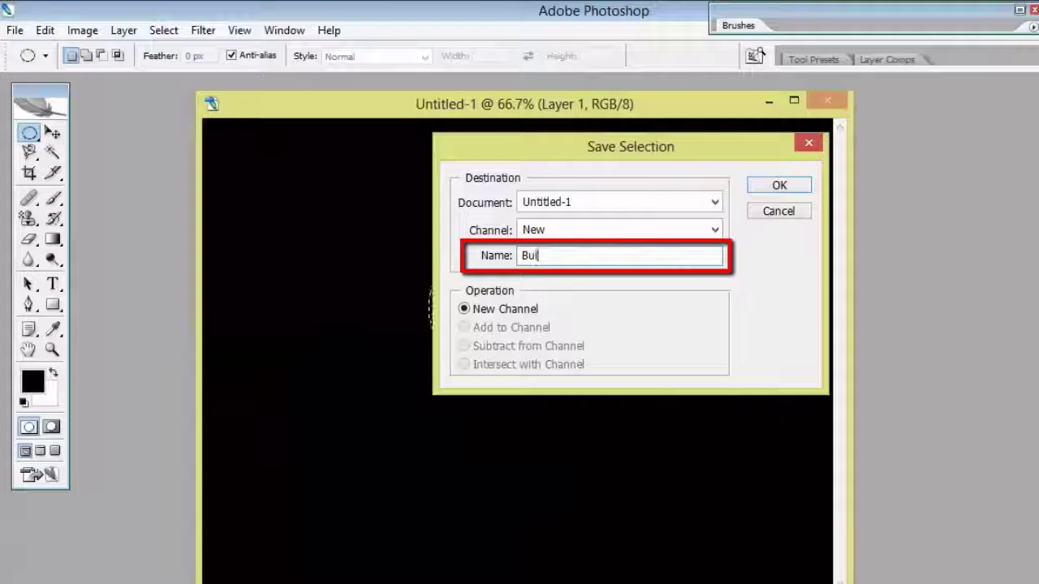
type("bbule")
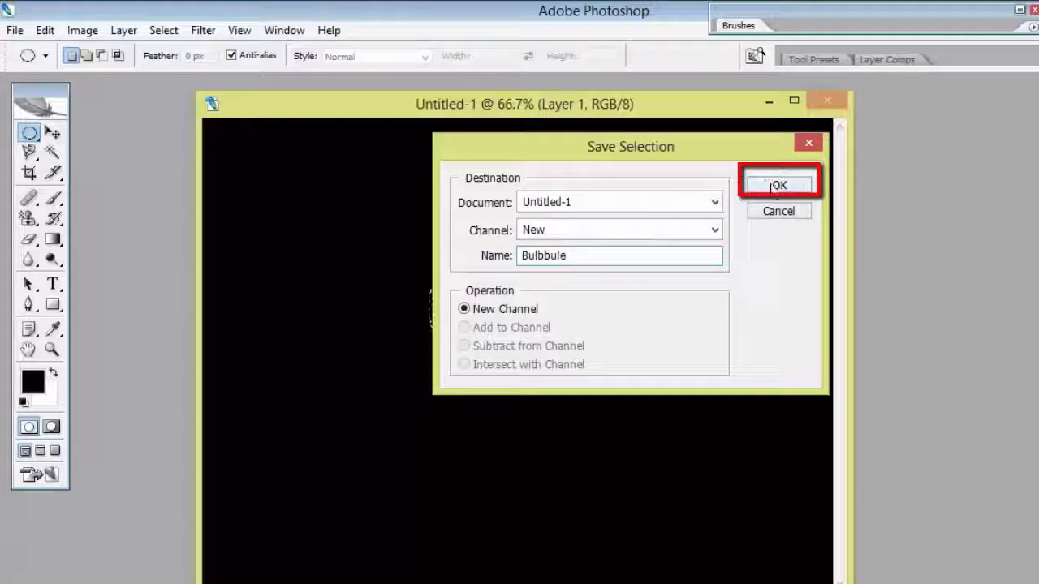
left_click(774, 186)
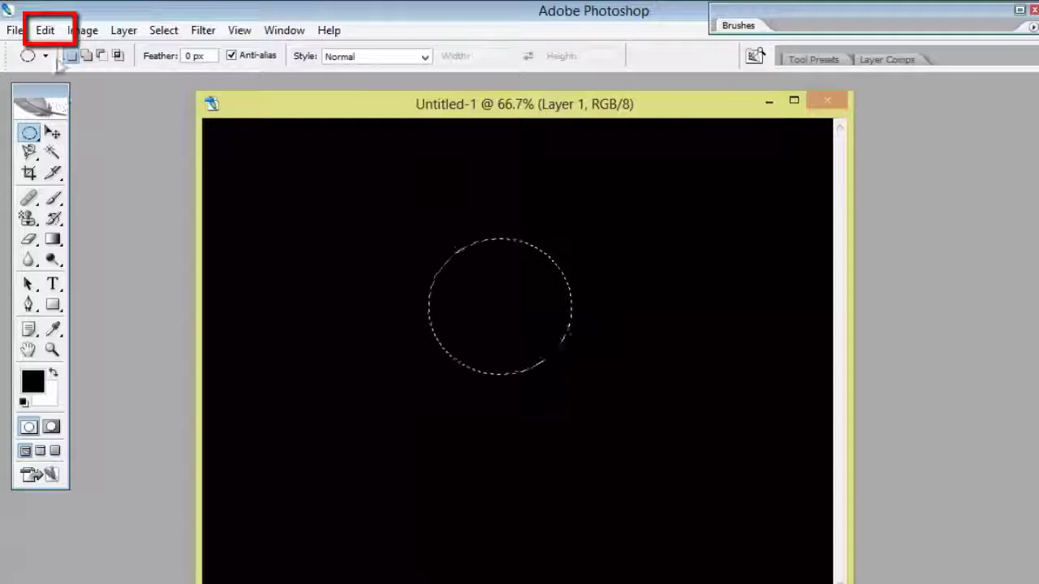
- Stroke the circular selection with an 8 px light grey (a9a7a7) line
left_click(45, 30)
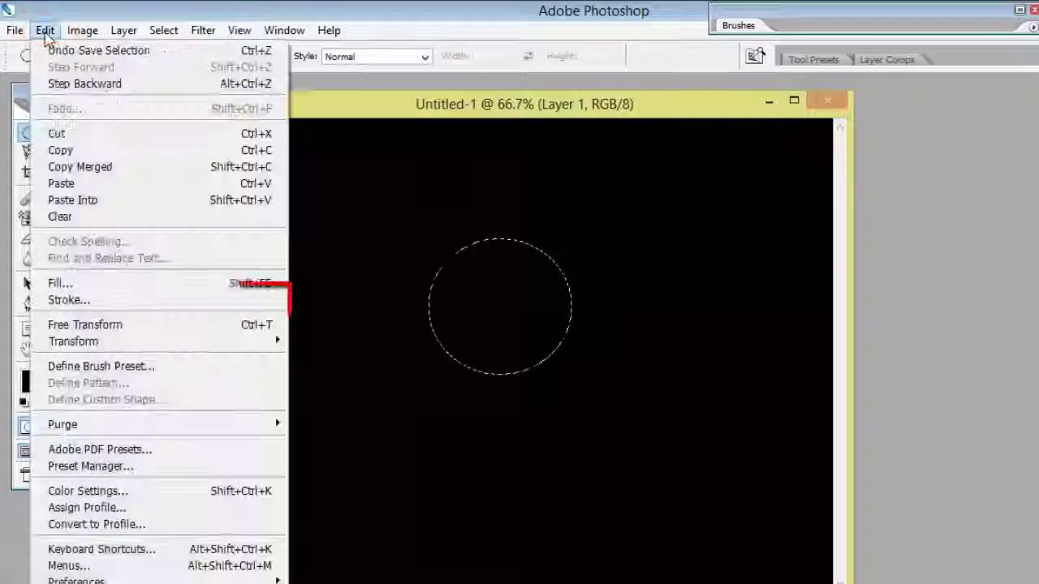
left_click(77, 302)
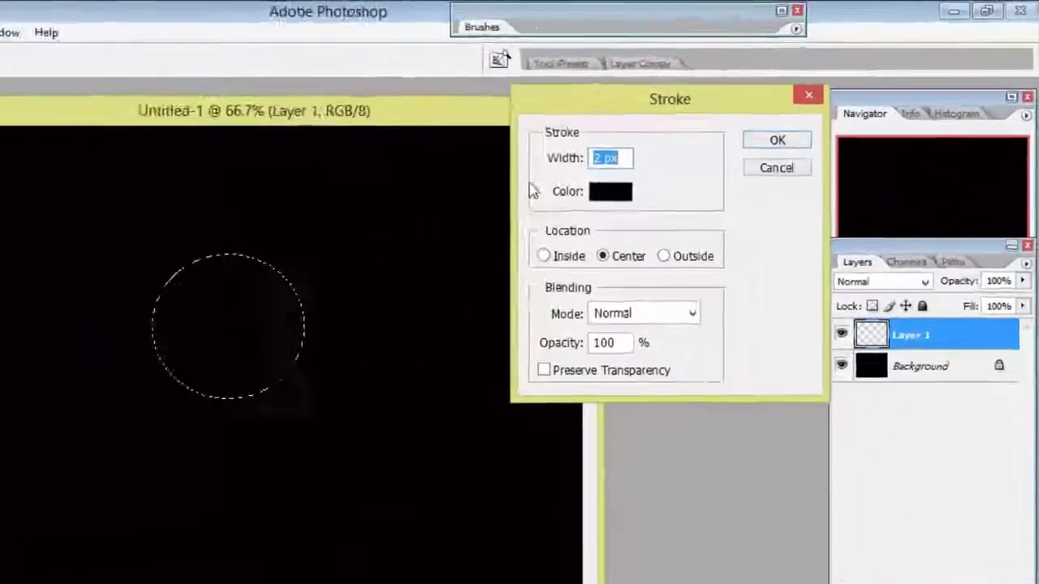
type("8")
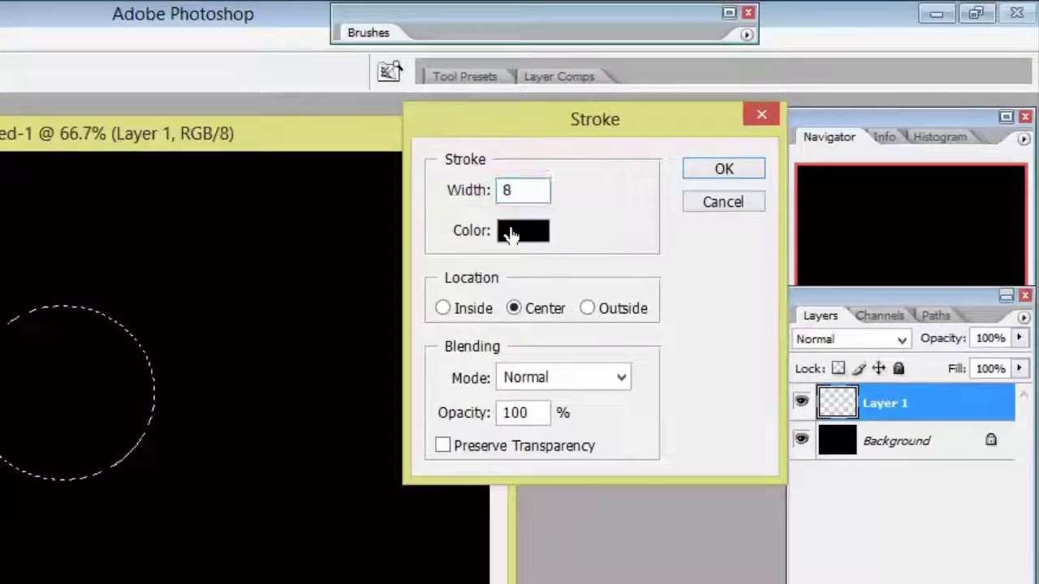
left_click(510, 234)
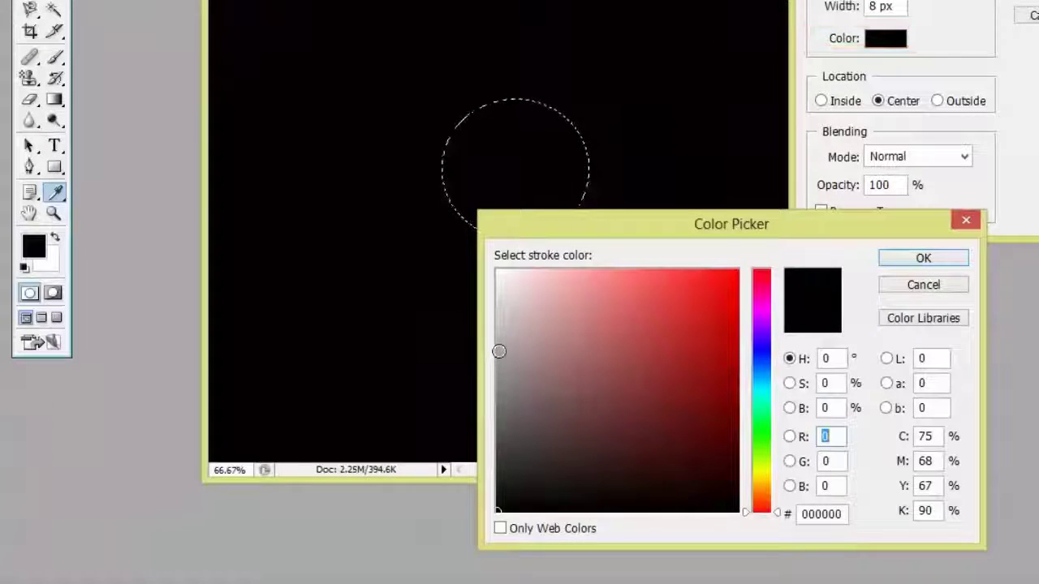
left_click(500, 350)
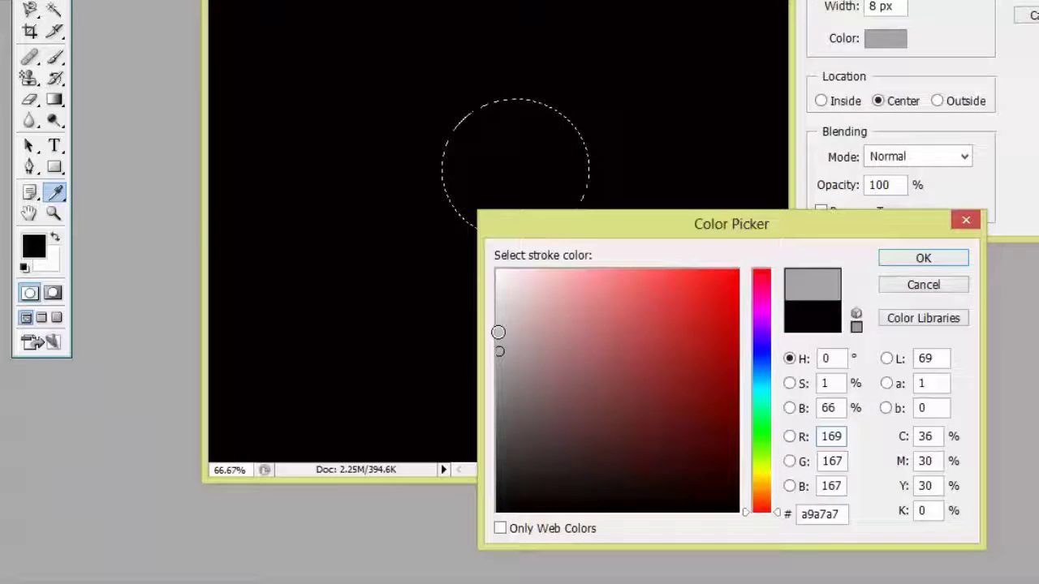
left_click(498, 332)
left_click(923, 257)
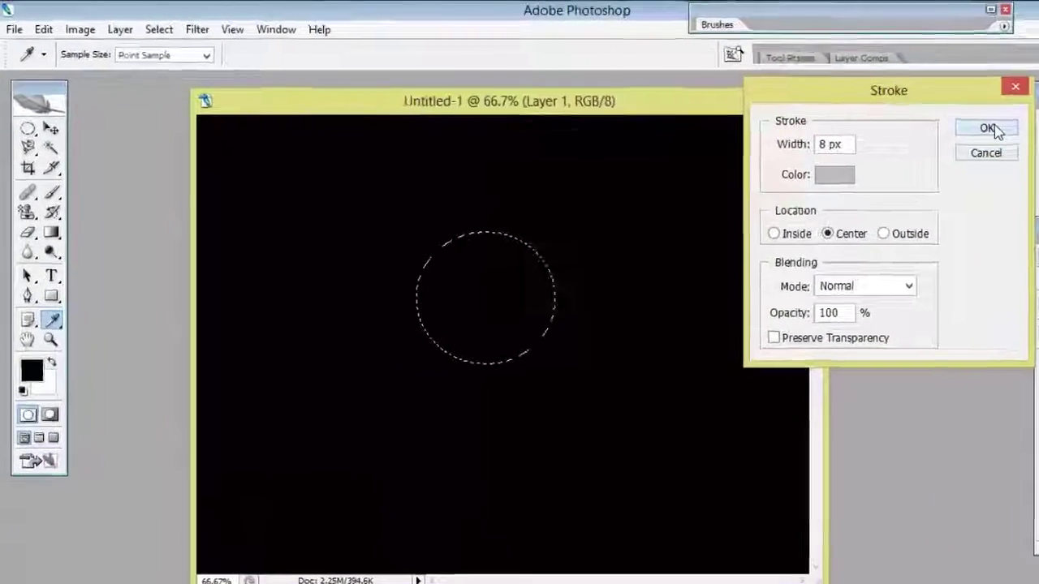
left_click(836, 108)
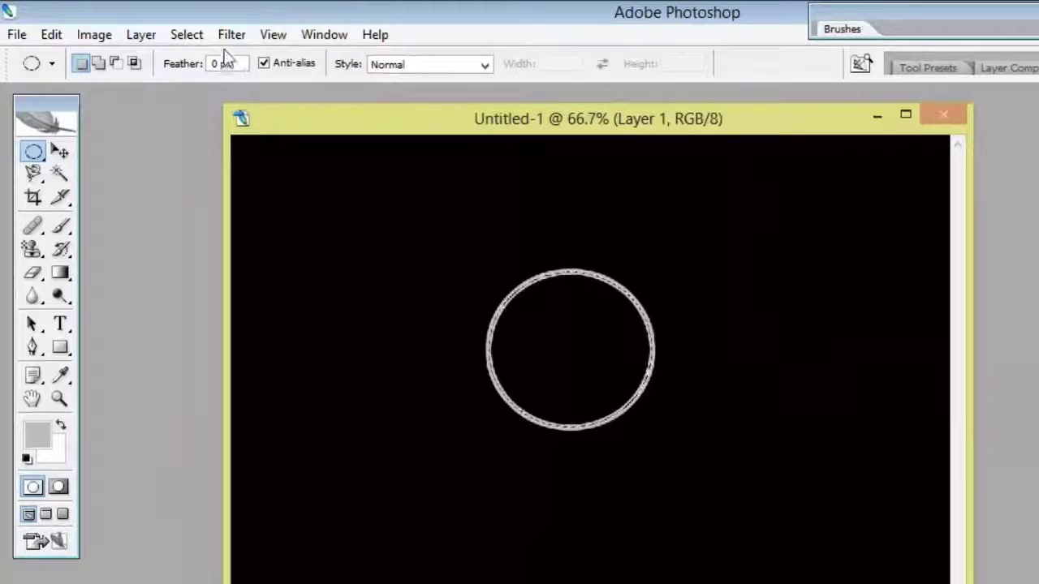
- Blur the grey ring with a 16.8 px Gaussian Blur
left_click(223, 37)
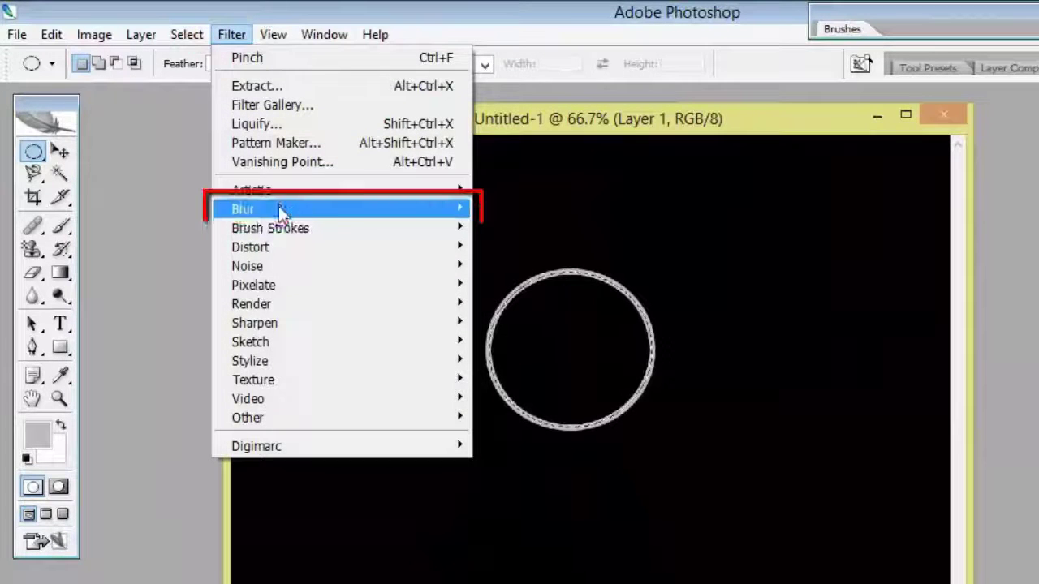
mouse_move(243, 210)
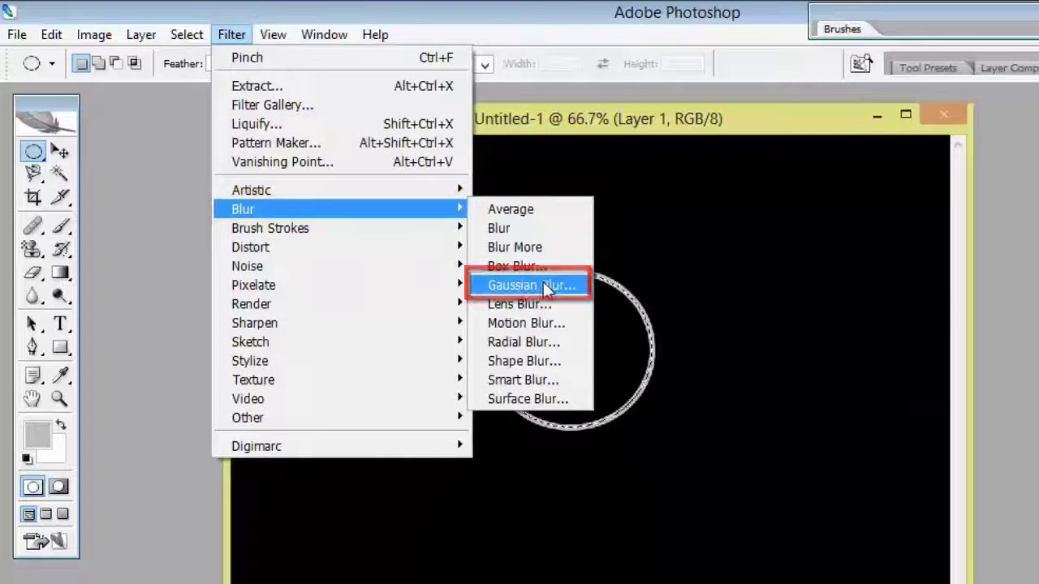
left_click(540, 285)
left_click_drag(692, 460, 720, 469)
left_click_drag(677, 439, 703, 436)
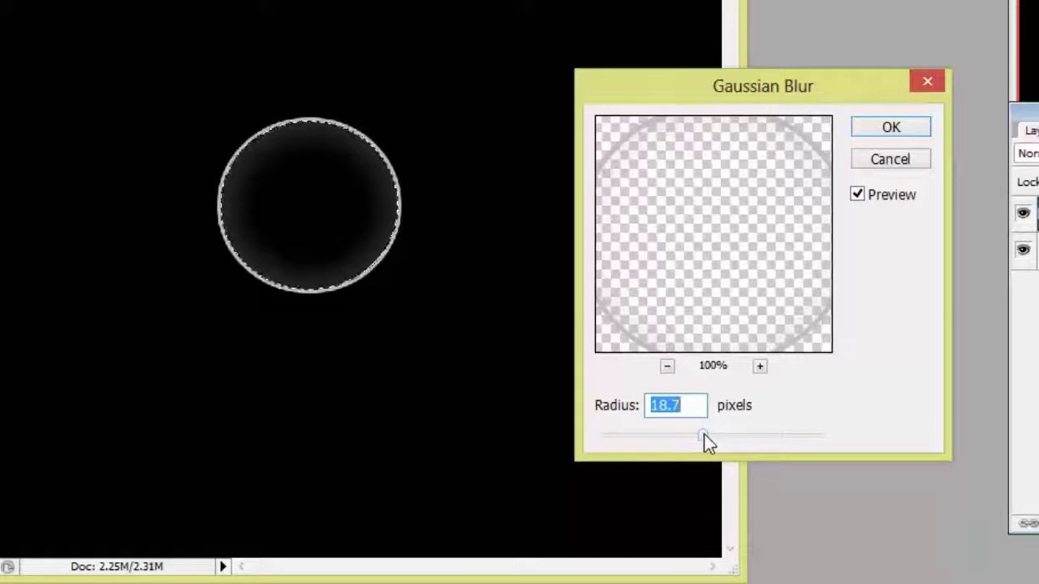
left_click_drag(699, 437, 695, 438)
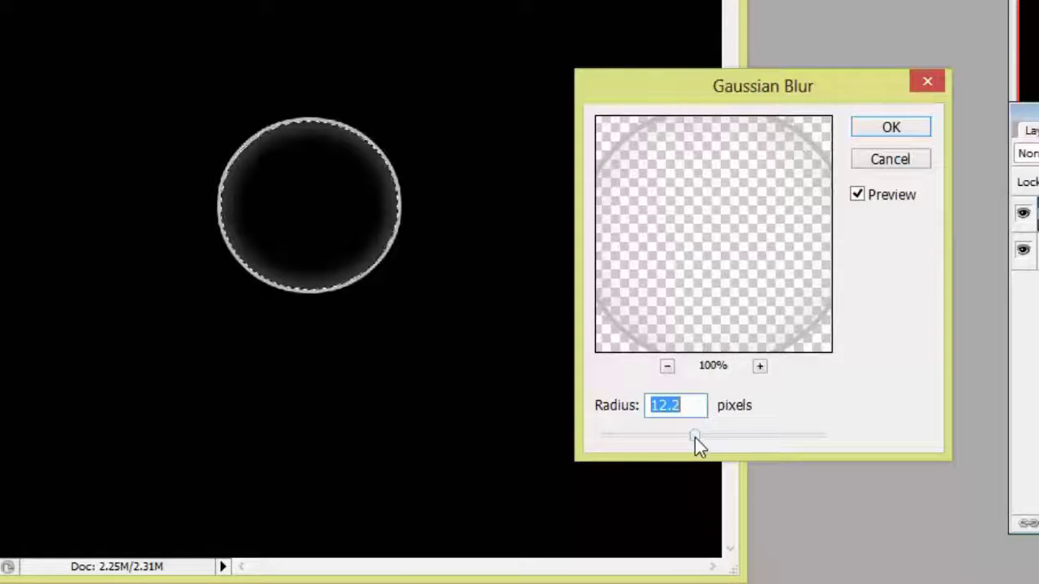
left_click_drag(695, 438, 700, 434)
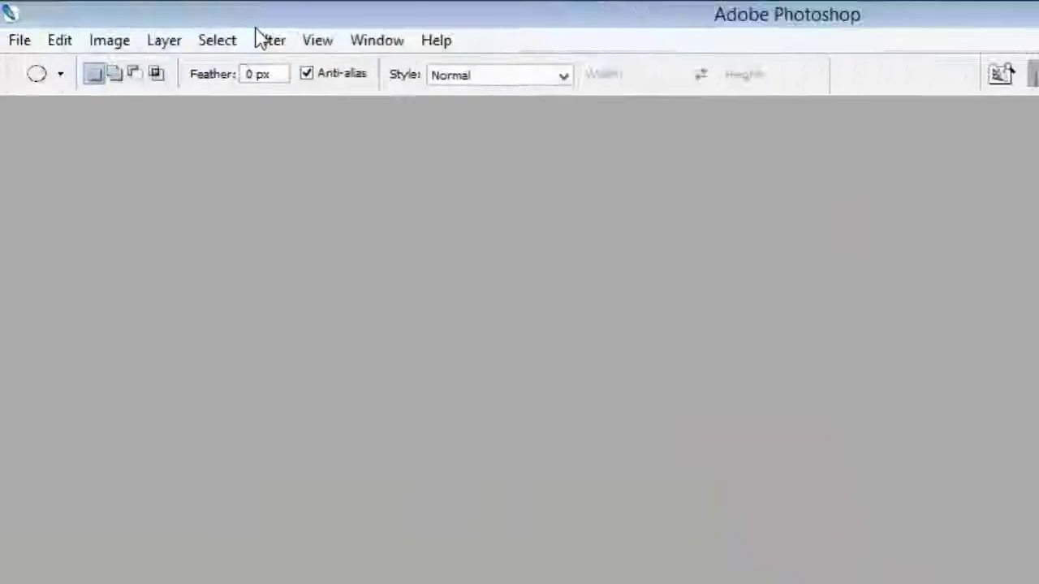
left_click(324, 54)
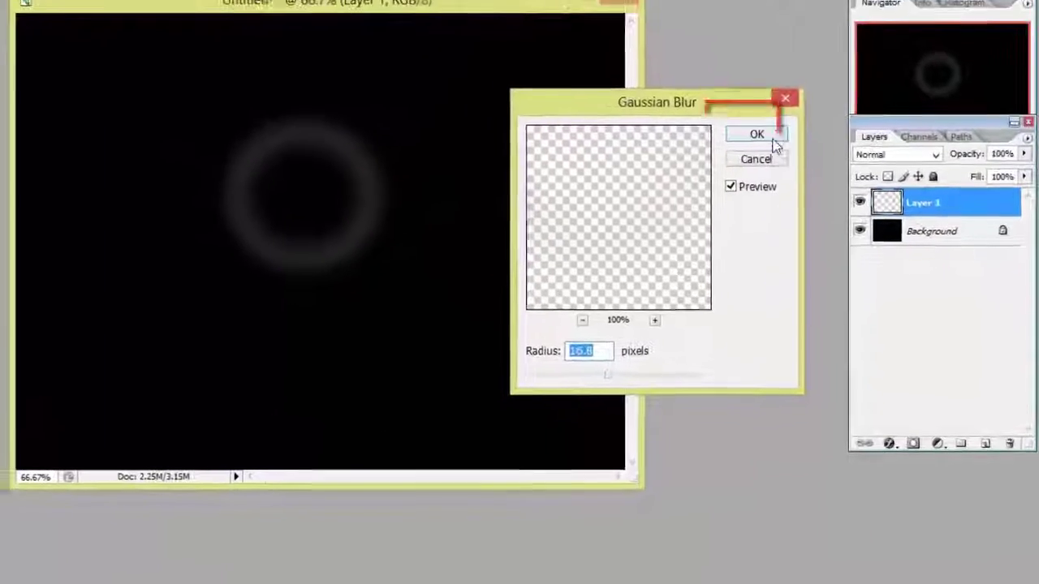
left_click(757, 134)
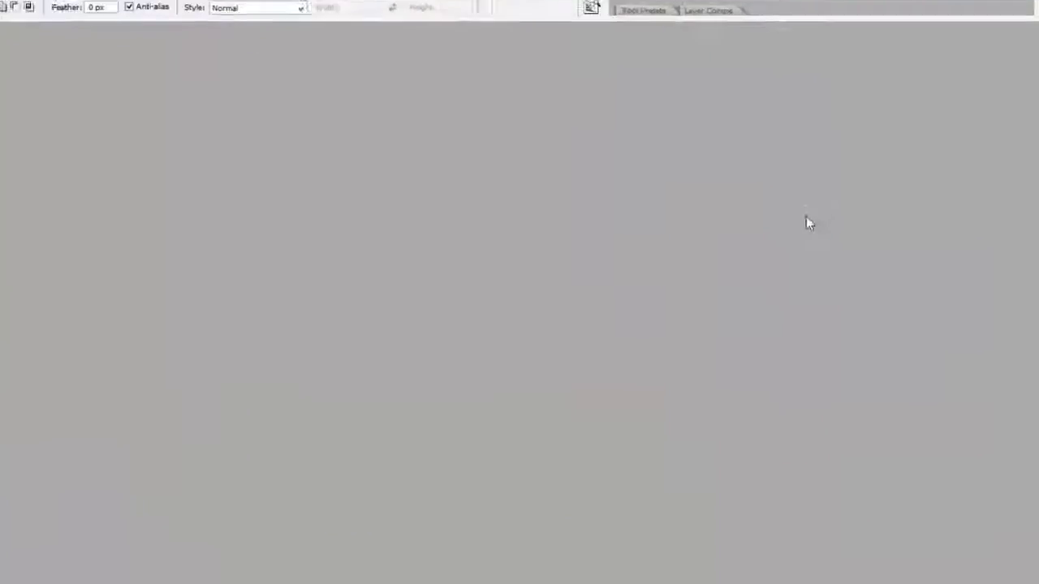
- Add Layer 2 and load the Bulbbule channel as the selection
left_click(971, 406)
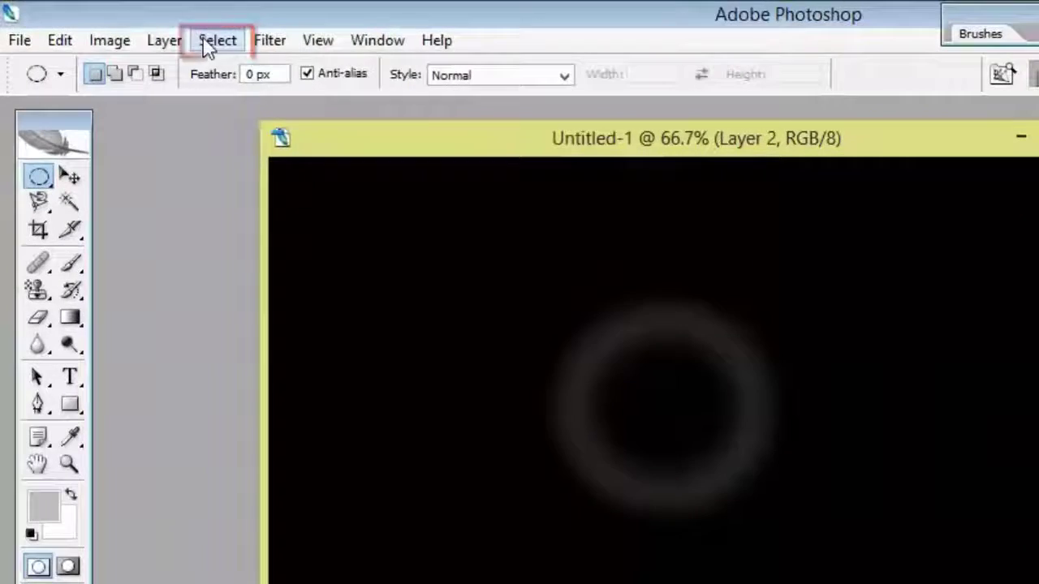
left_click(170, 31)
left_click(268, 406)
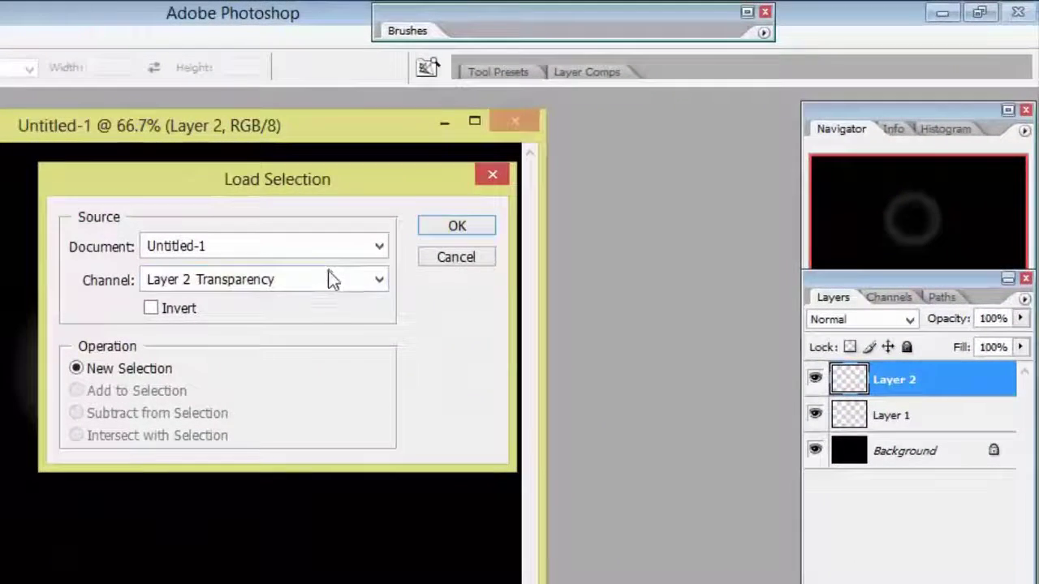
left_click(333, 279)
left_click(202, 339)
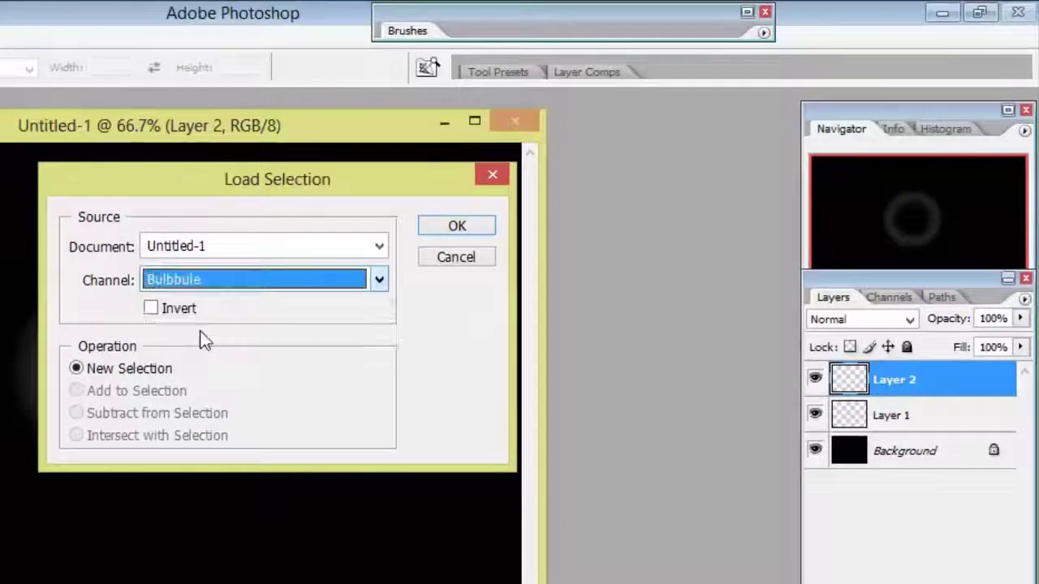
left_click(447, 229)
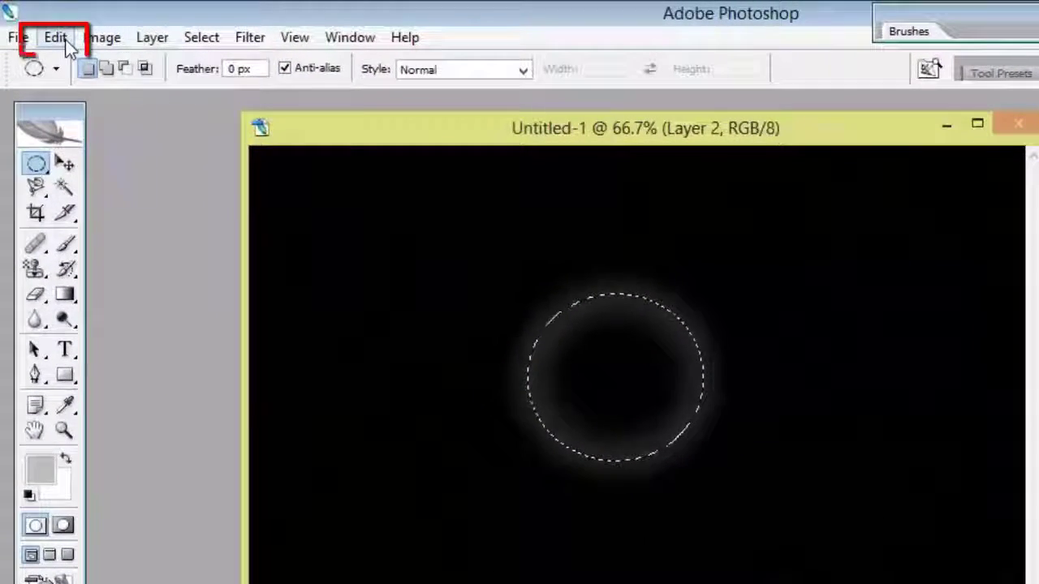
- Stroke the selection with a 1.5 px lighter grey line
left_click(50, 34)
left_click(77, 370)
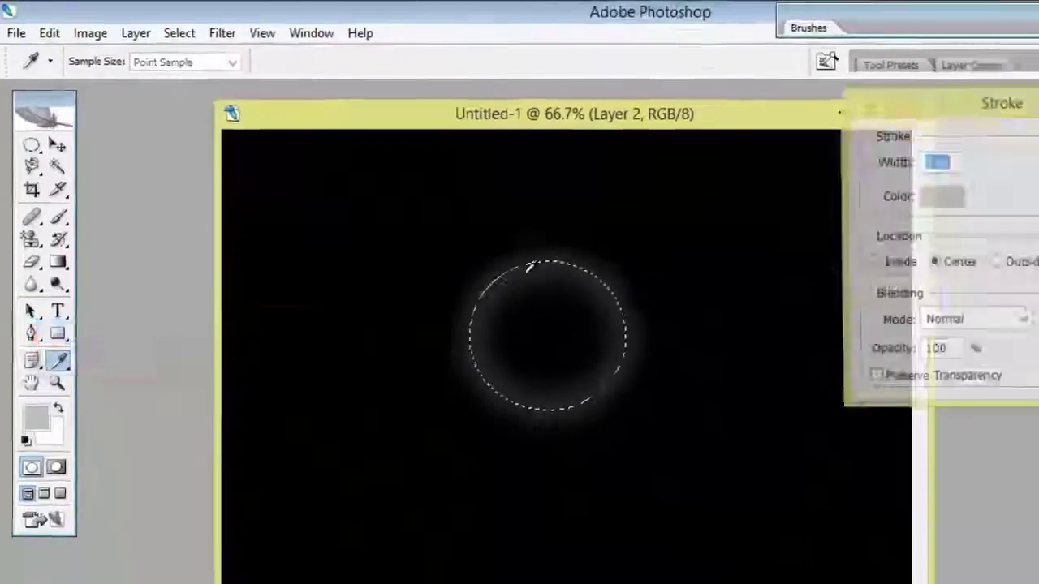
type("1.5")
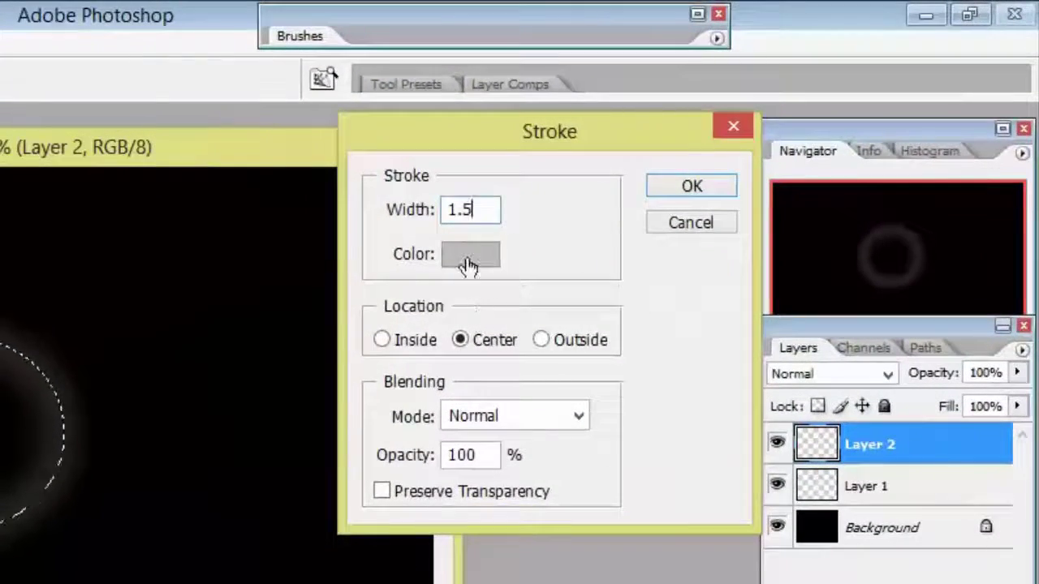
left_click(468, 261)
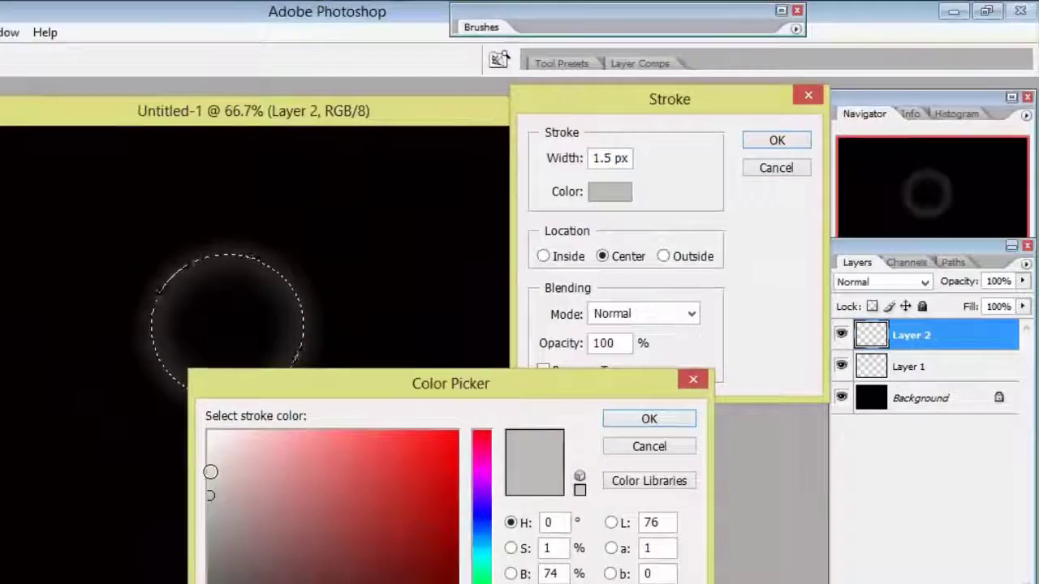
left_click(211, 472)
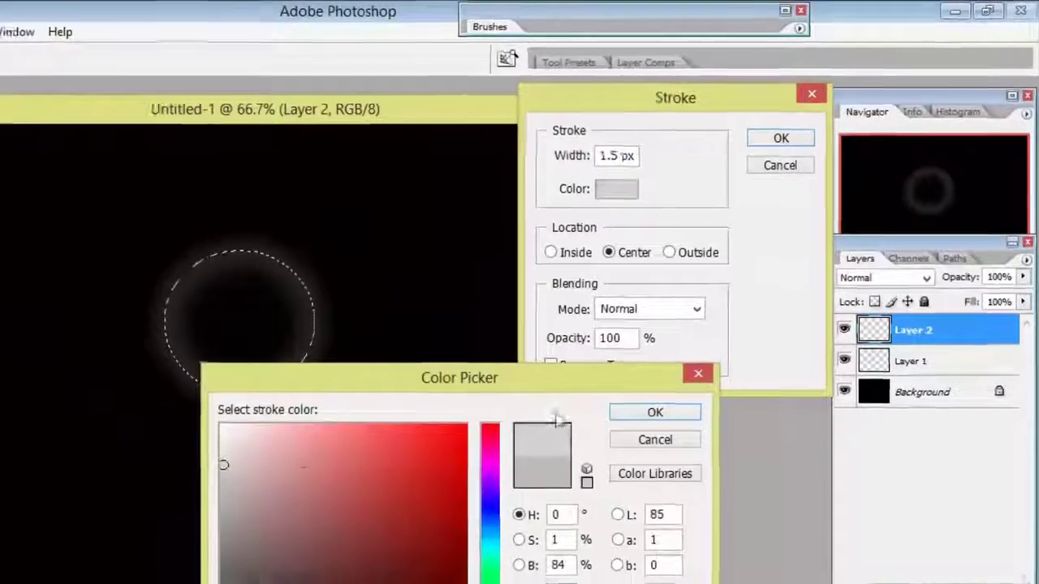
left_click(649, 419)
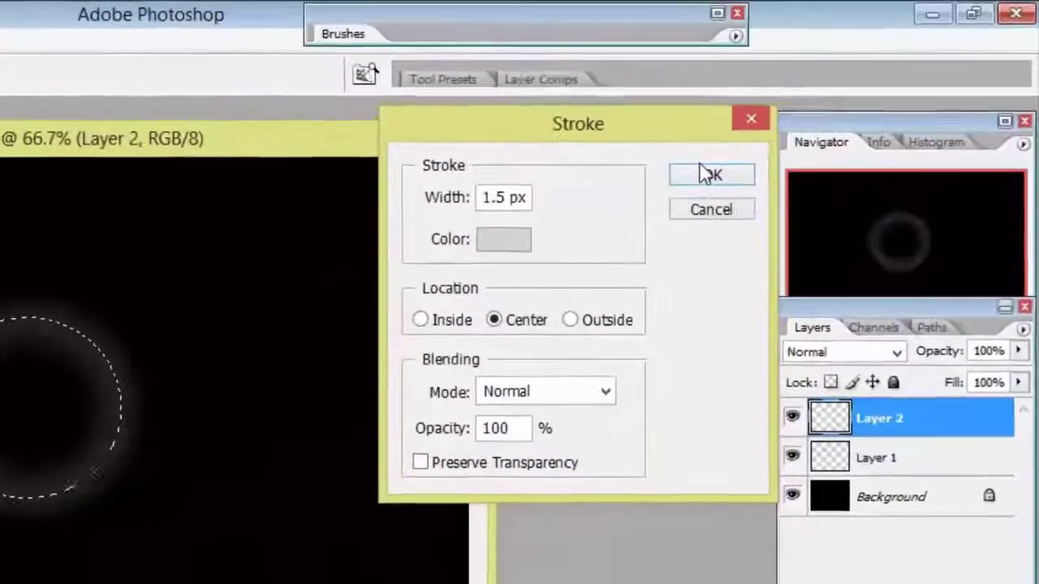
left_click(775, 143)
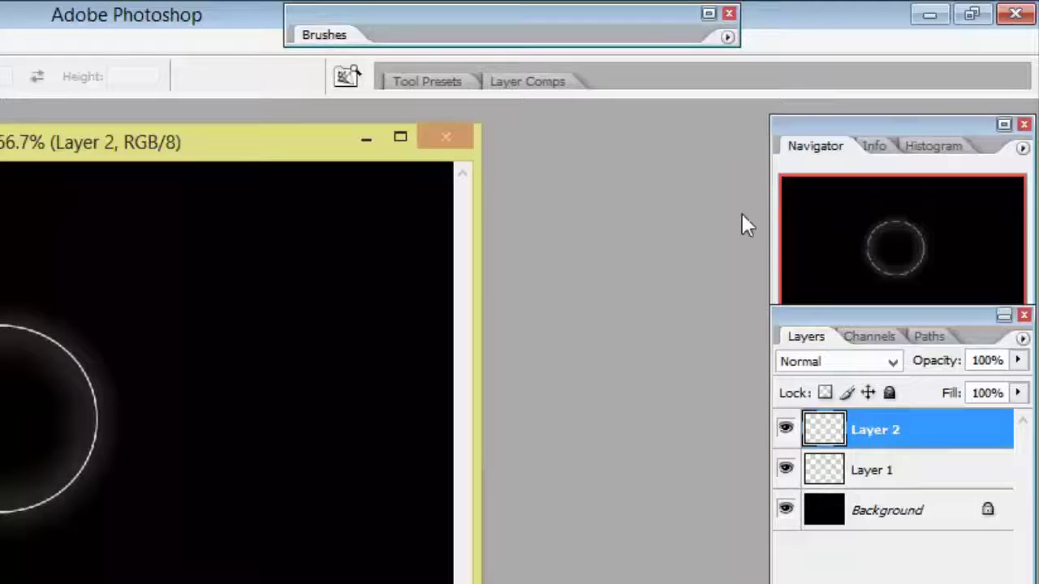
- Lower Layer 2's opacity to 8%
left_click(1019, 361)
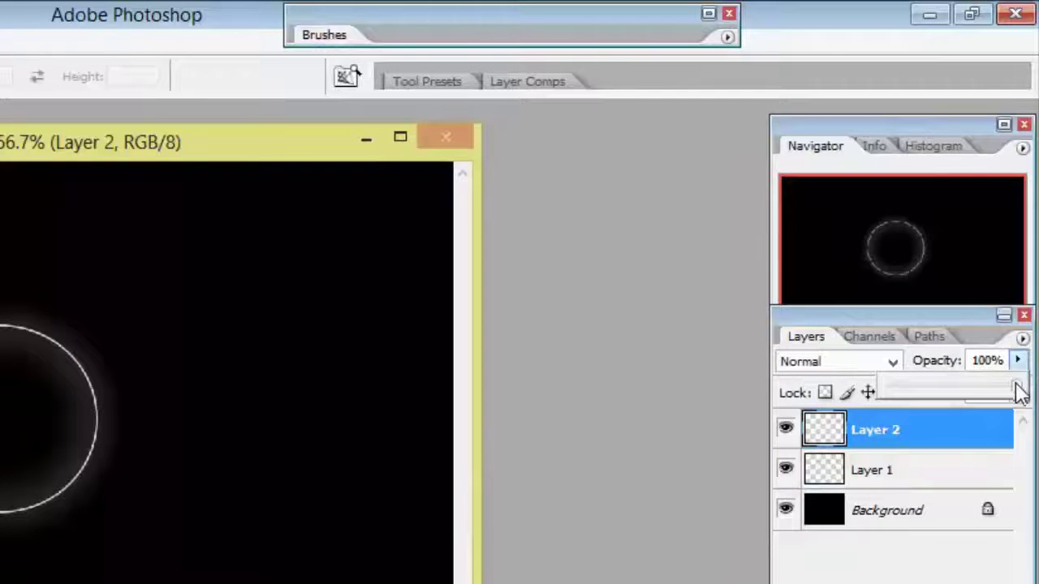
left_click_drag(920, 396, 916, 394)
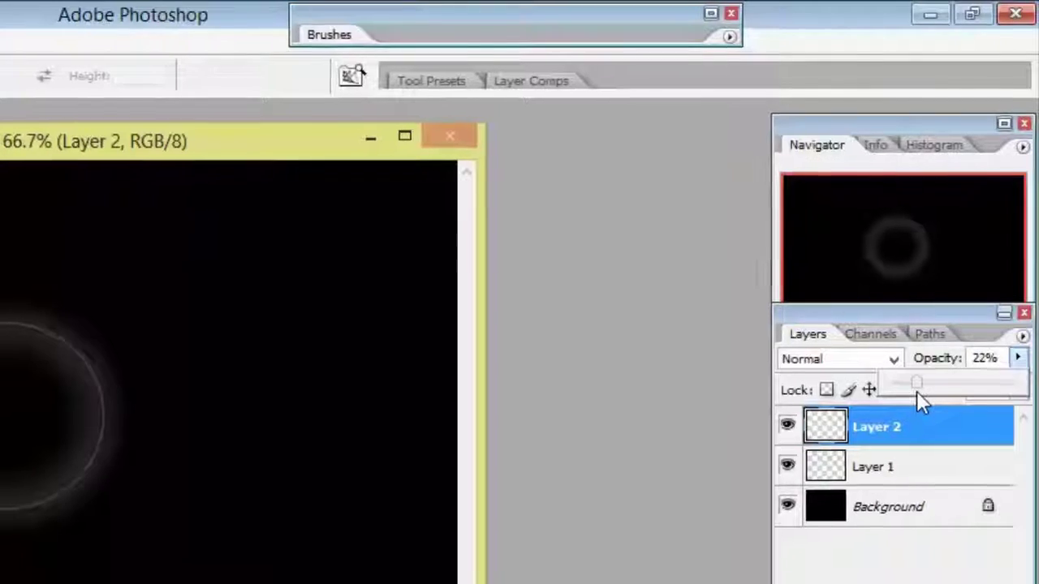
left_click_drag(929, 354, 914, 355)
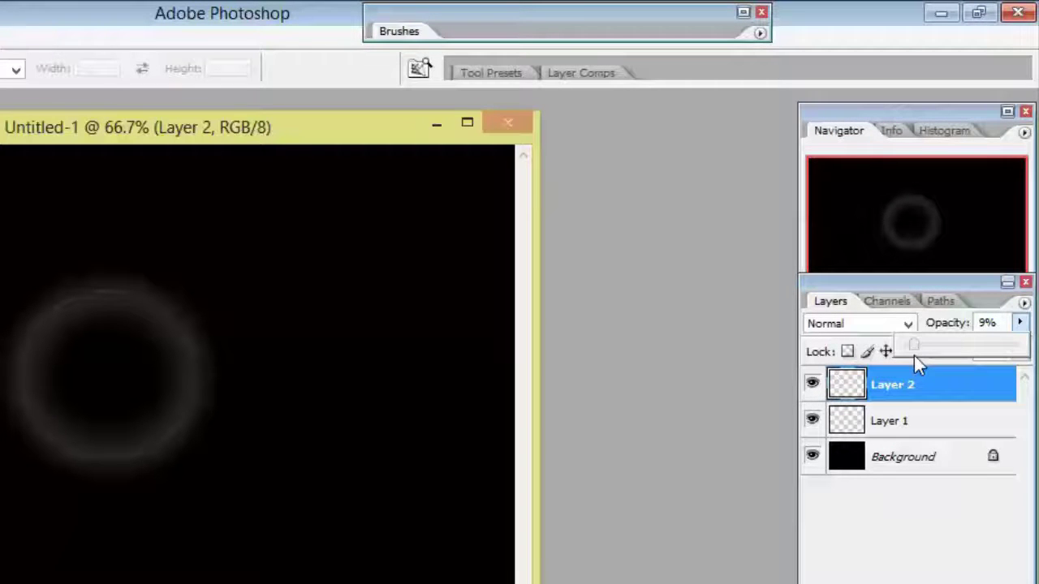
left_click_drag(914, 355, 913, 356)
left_click(939, 392)
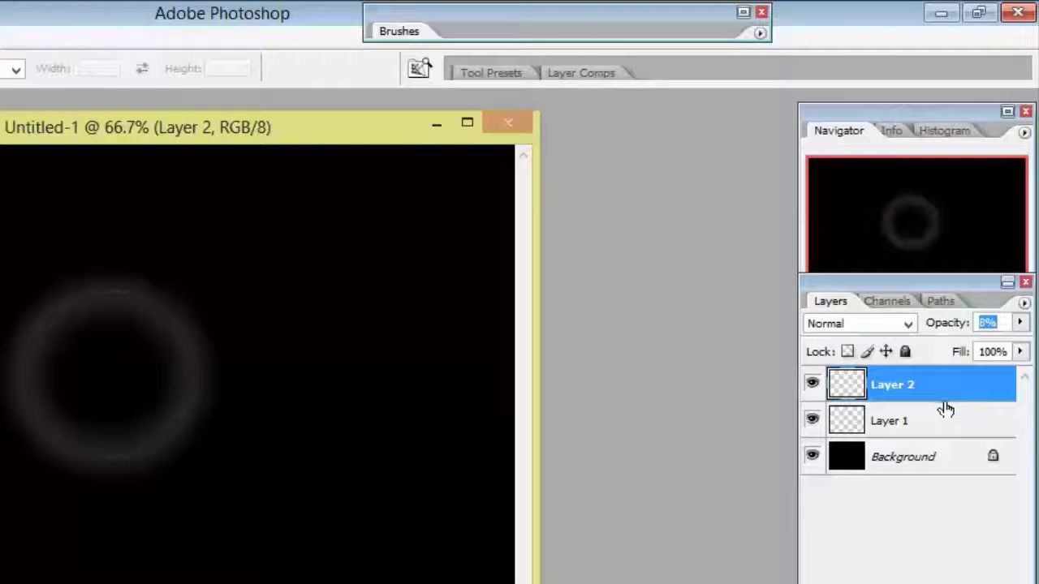
- Lower Layer 1's opacity to about 56%
left_click(950, 428)
left_click(1021, 323)
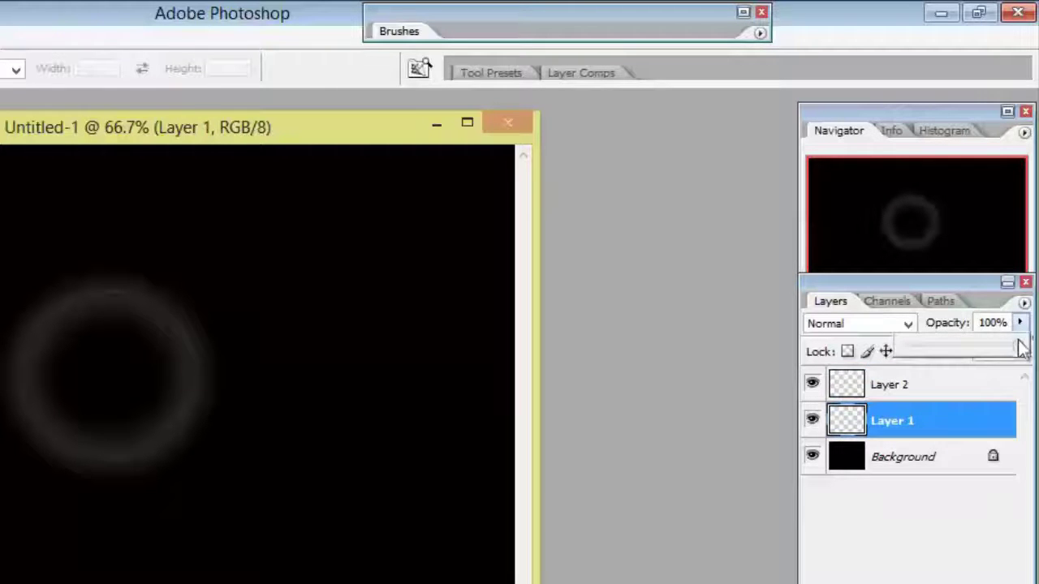
left_click_drag(988, 348, 984, 348)
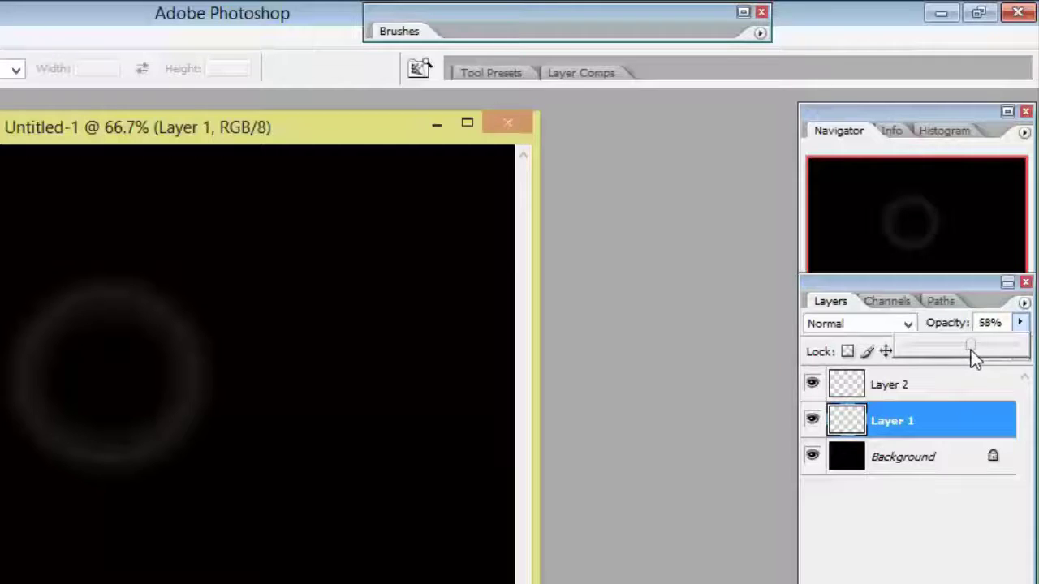
left_click_drag(968, 351, 975, 349)
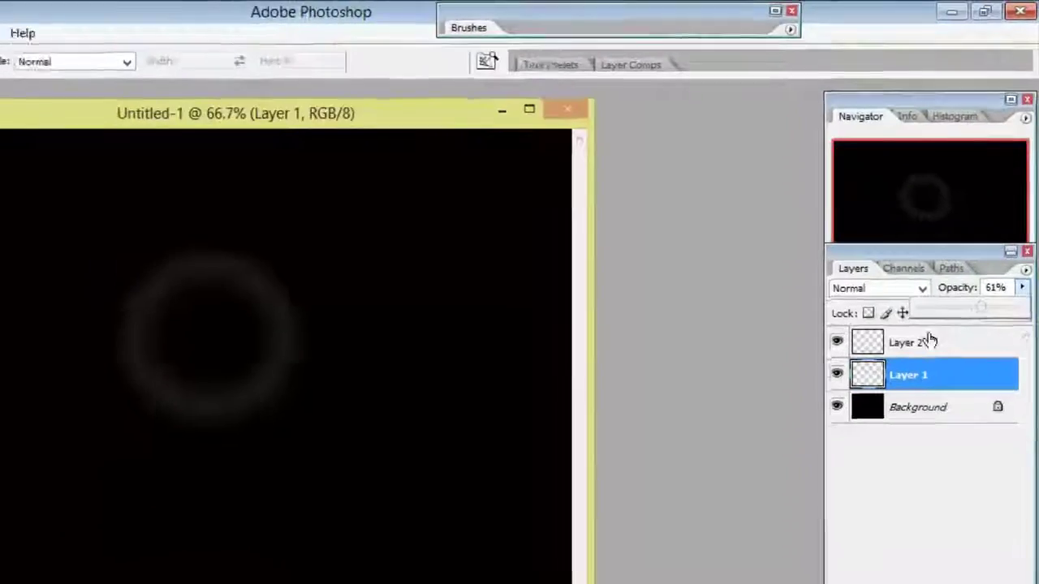
- Add Layer 3 above Layer 2 and set up a 70 px soft round white brush
left_click(933, 385)
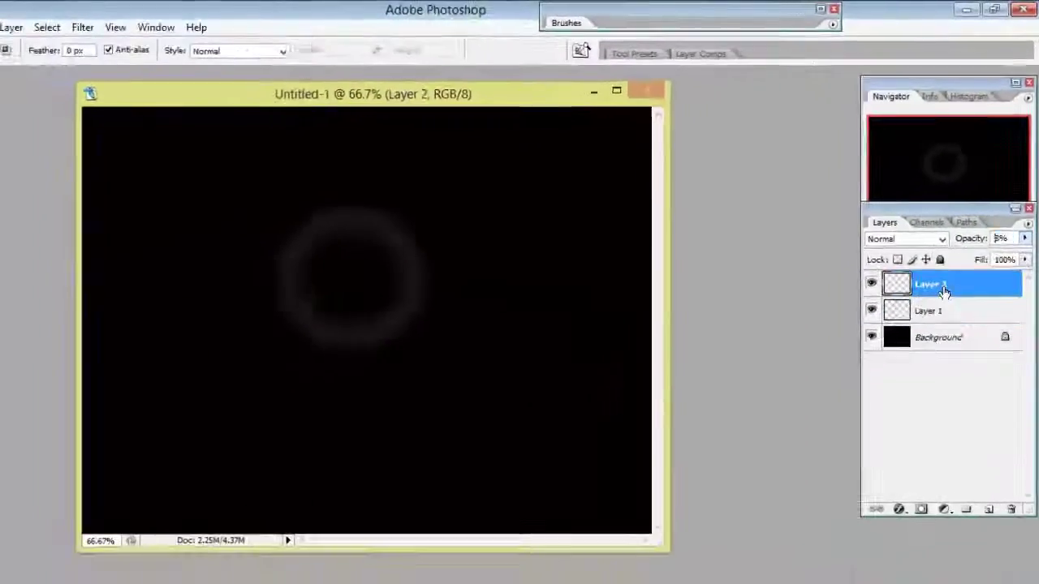
left_click(968, 394)
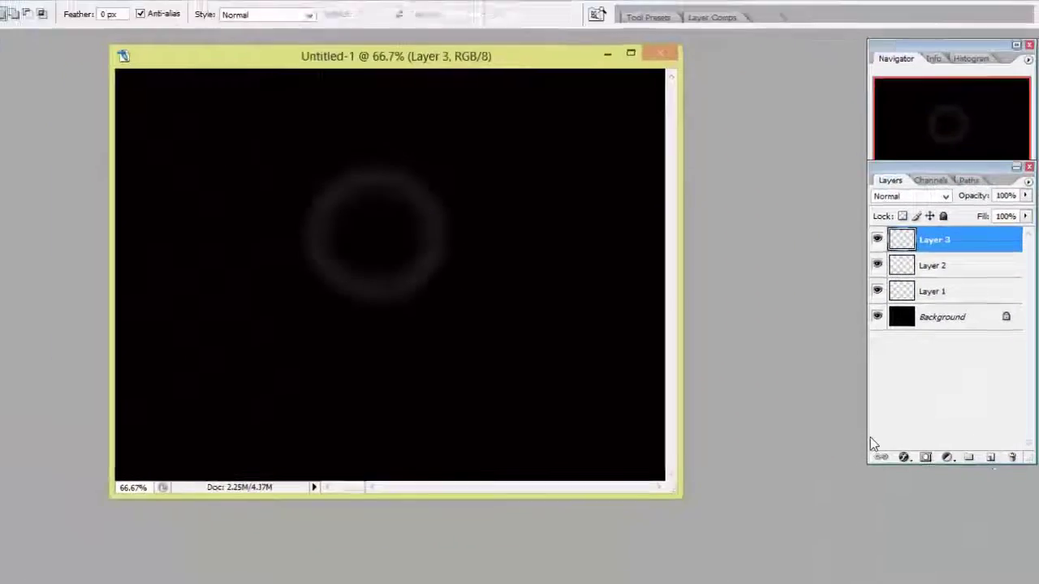
left_click(69, 260)
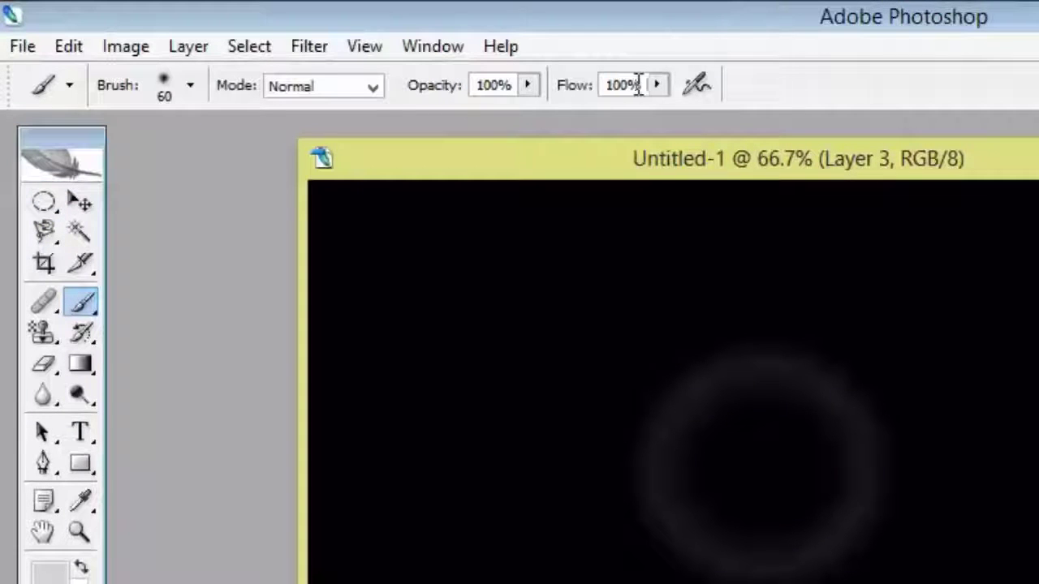
left_click(190, 84)
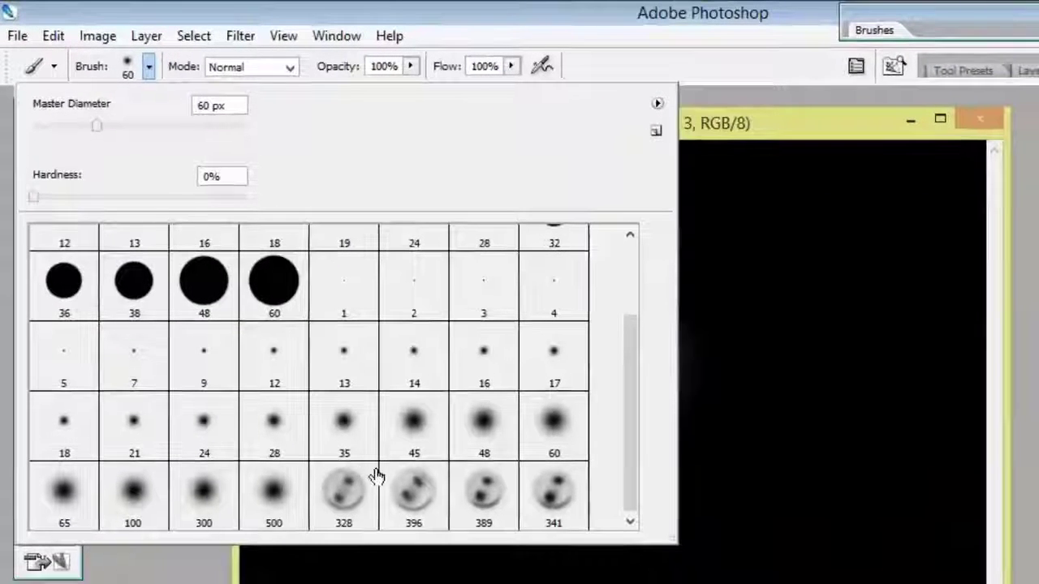
left_click(409, 434)
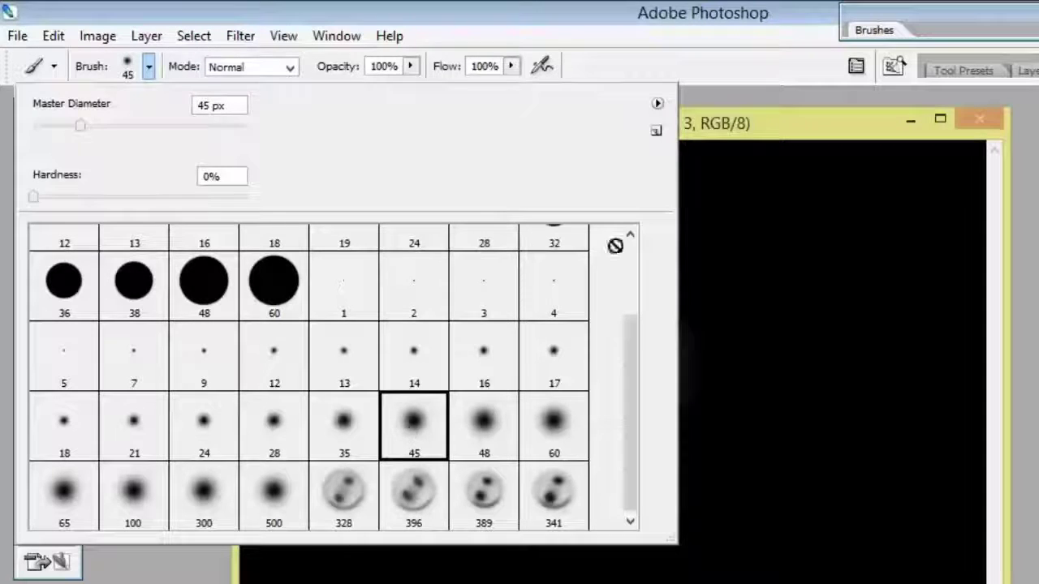
left_click(805, 98)
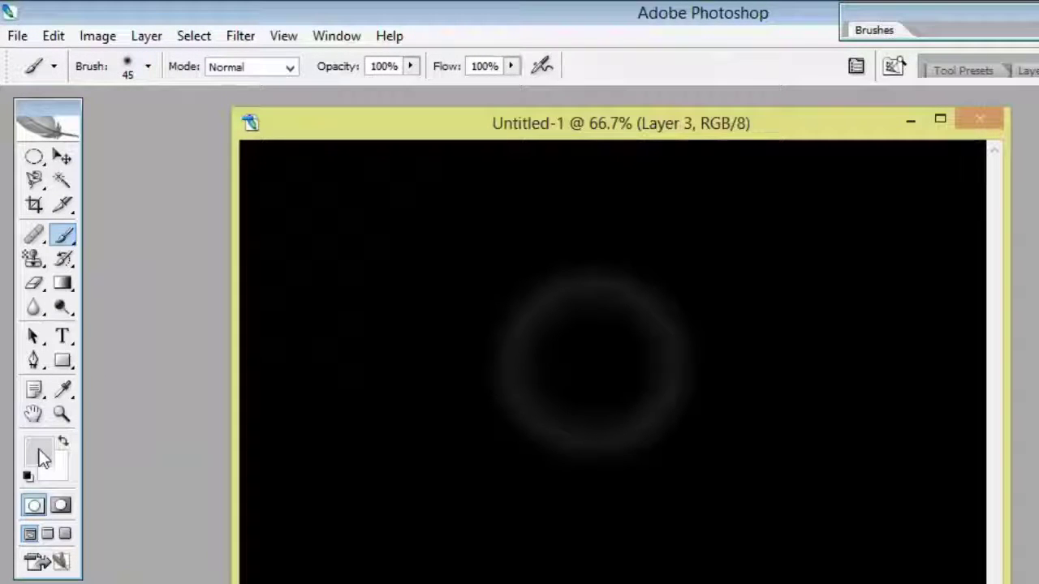
key("d")
key("x")
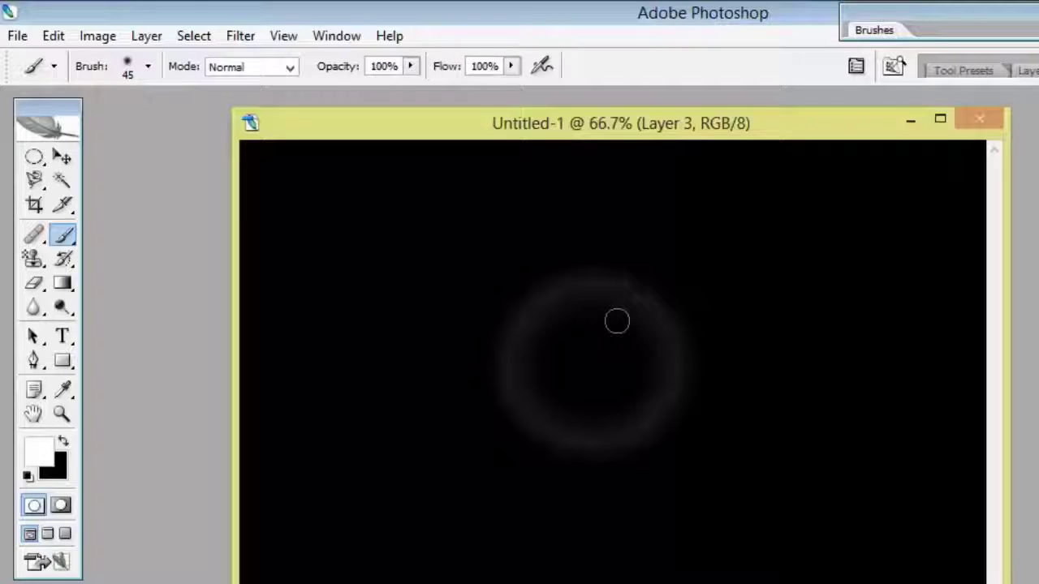
key("bracketright")
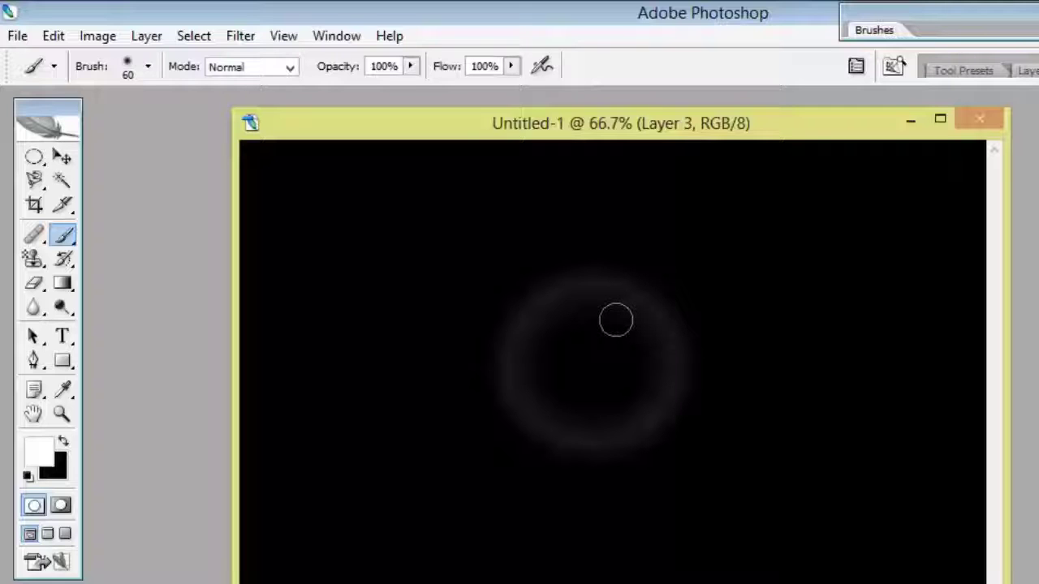
key("bracketright")
- Paint two soft white highlight spots inside the ring
left_click(616, 319)
key("Tab")
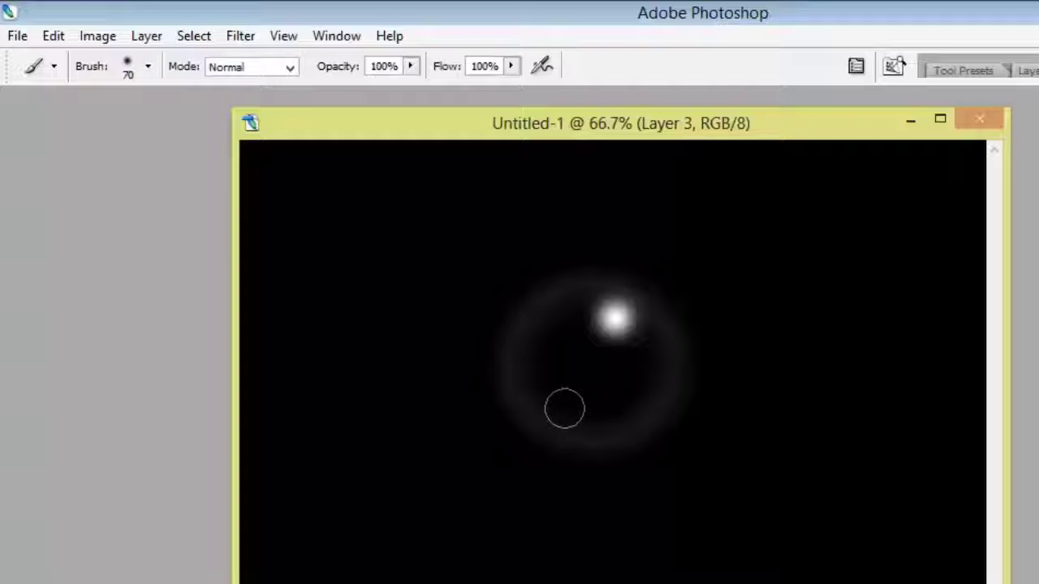
left_click(564, 408)
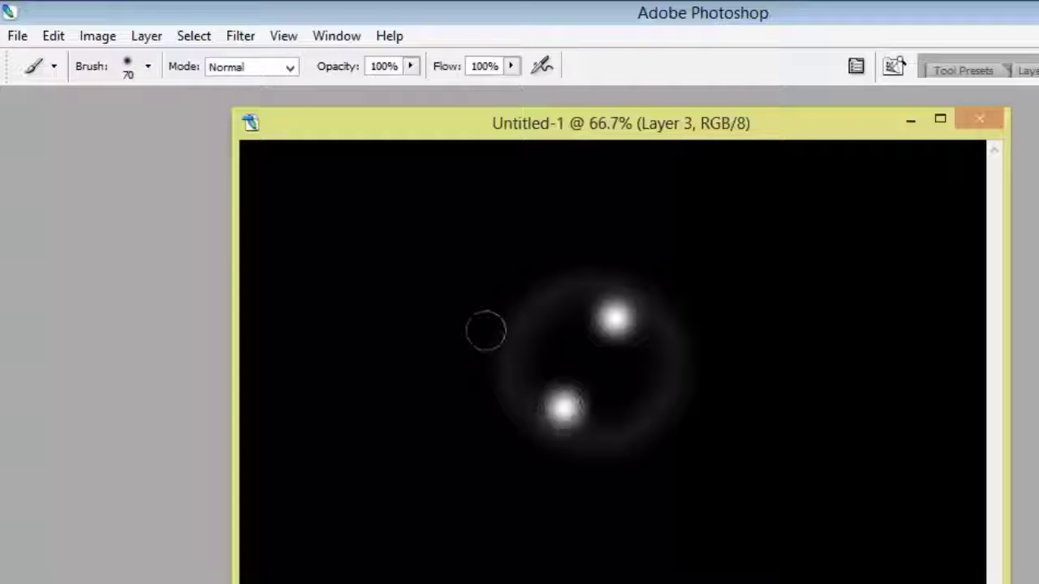
key("Tab")
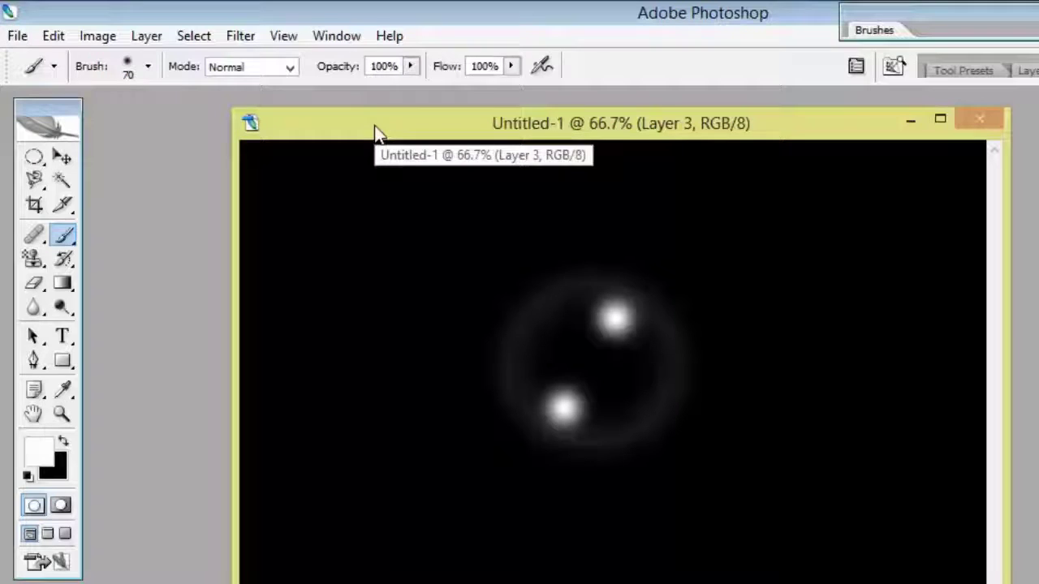
- Apply a -51% Pinch distortion to Layer 3's highlights
left_click(240, 38)
mouse_move(259, 256)
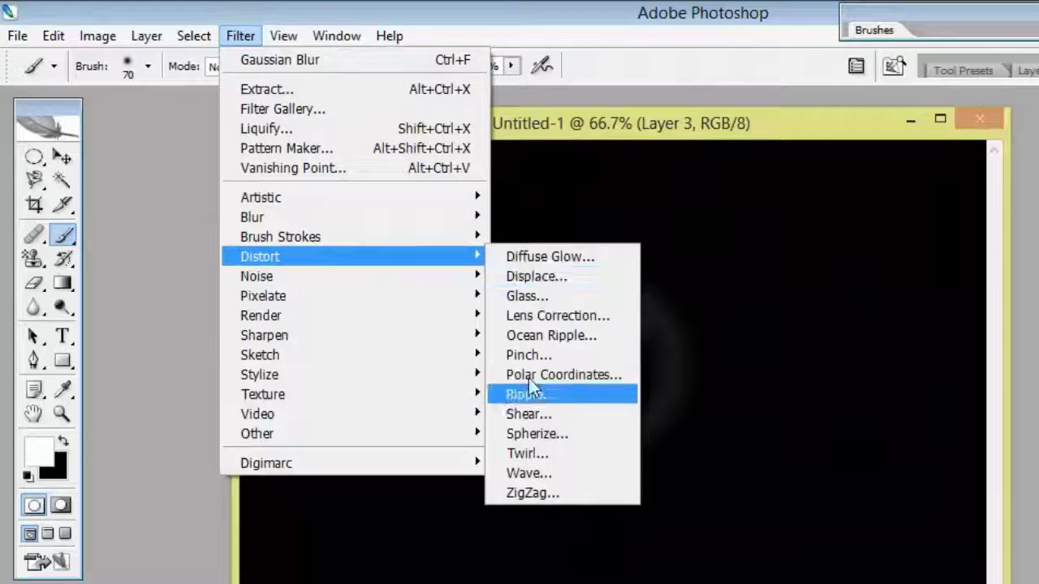
left_click(524, 356)
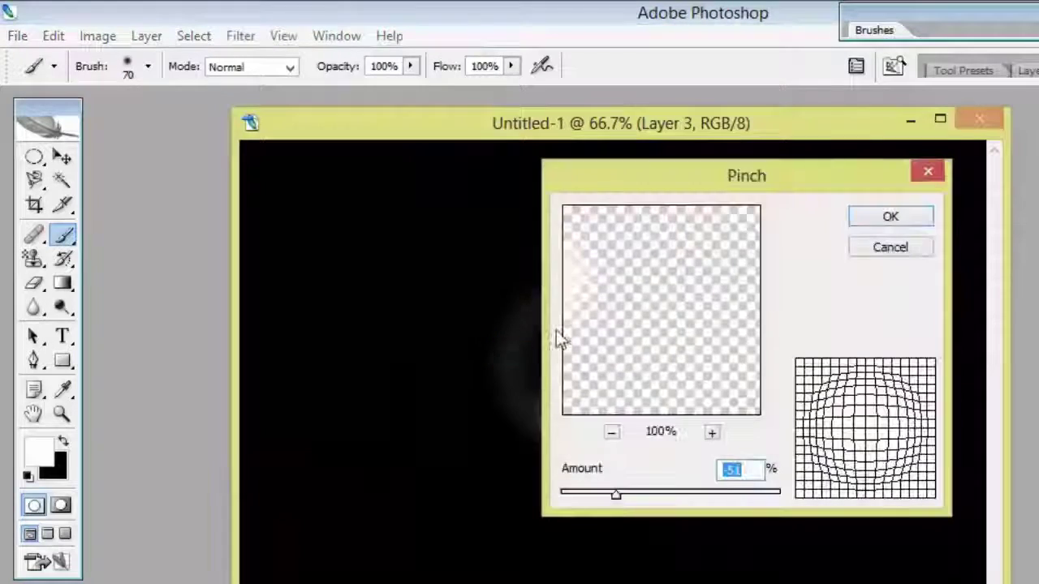
left_click_drag(712, 177, 948, 183)
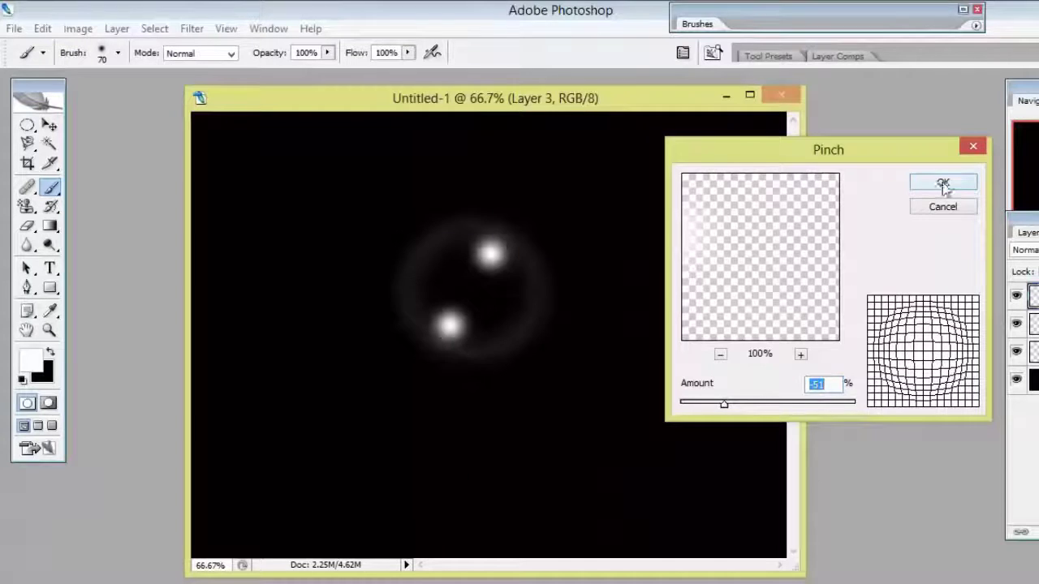
left_click(943, 184)
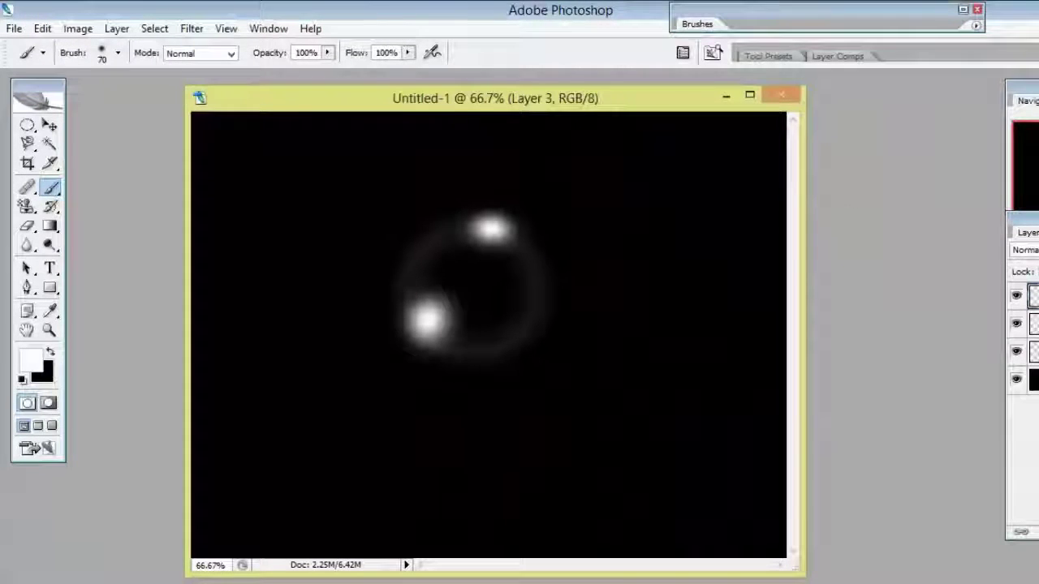
- Select the upper highlight spot and move it slightly down
left_click(33, 151)
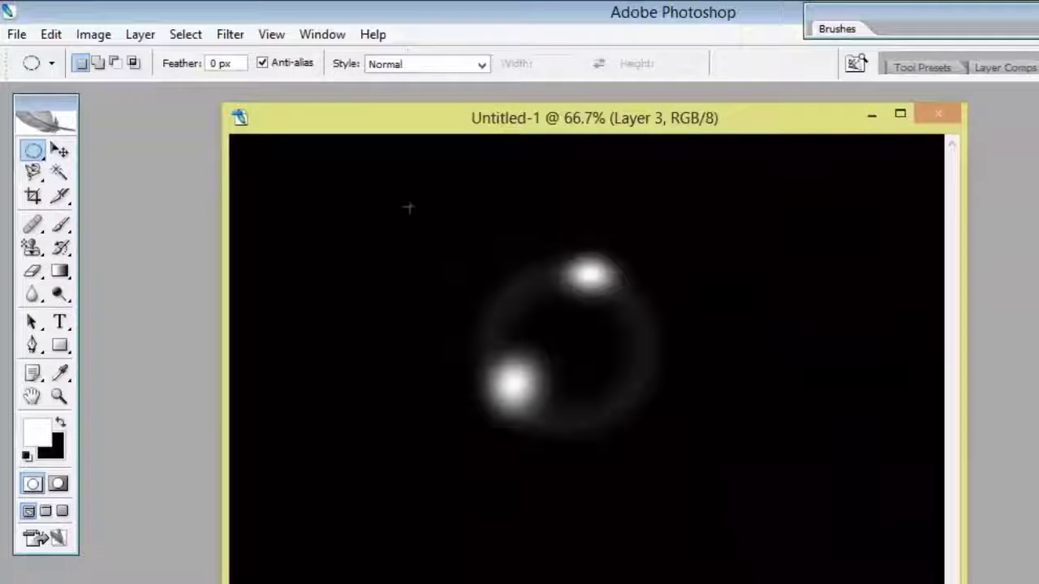
left_click_drag(523, 213, 671, 308)
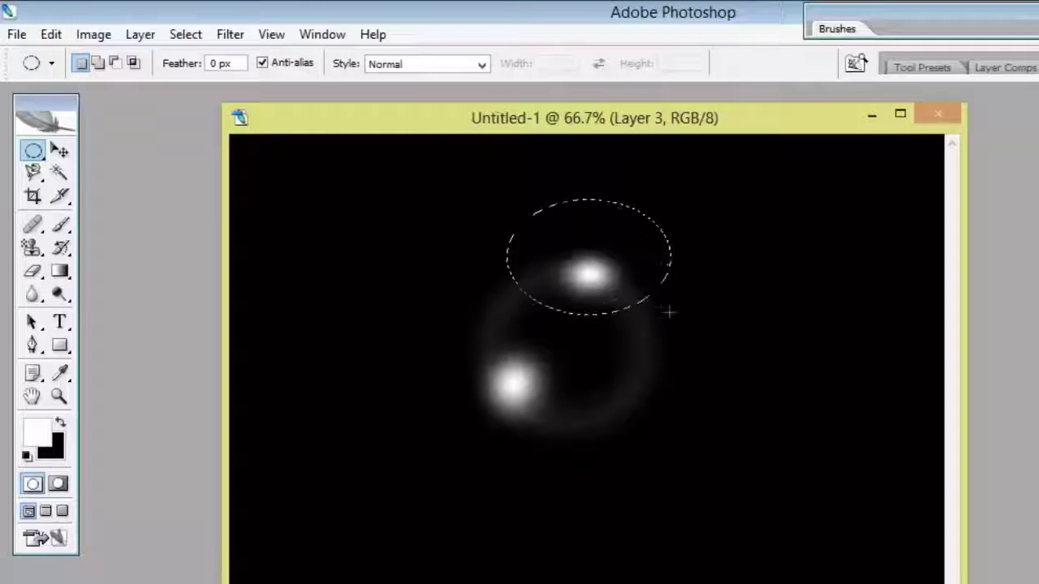
left_click(55, 151)
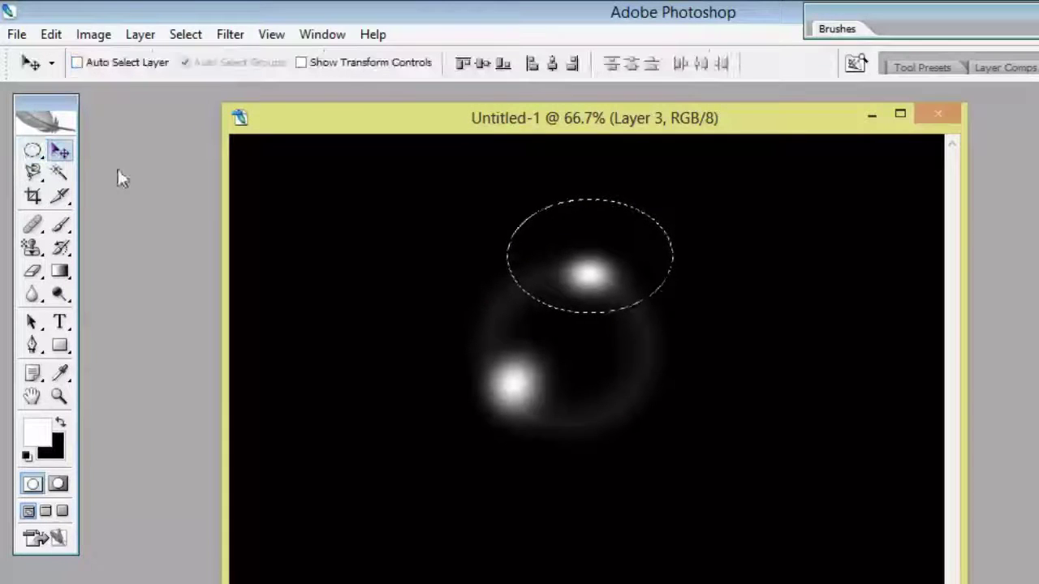
left_click_drag(592, 275, 589, 303)
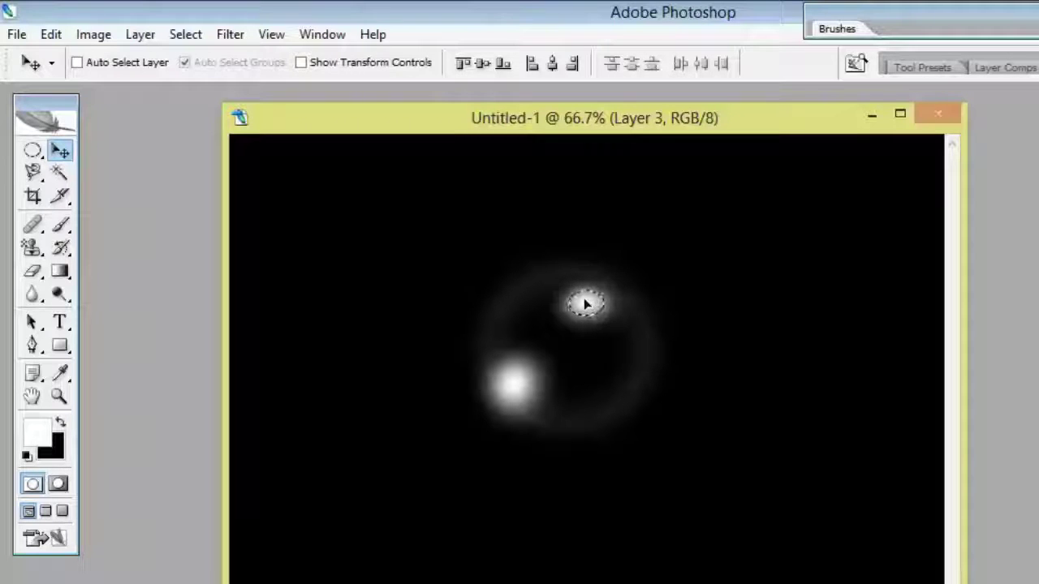
key("ctrl+d")
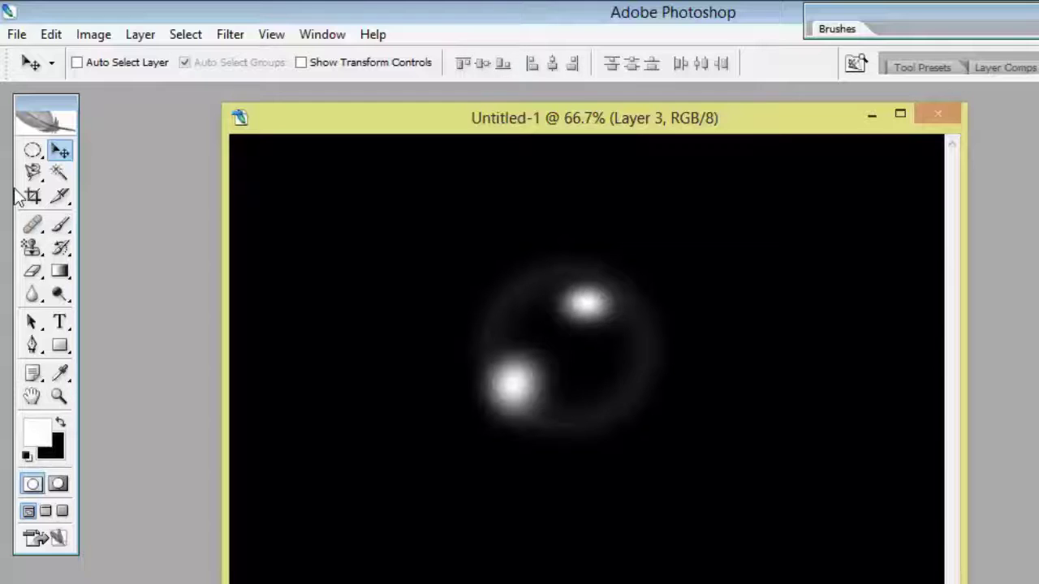
- Select the lower highlight spot and move it to the right
left_click(32, 151)
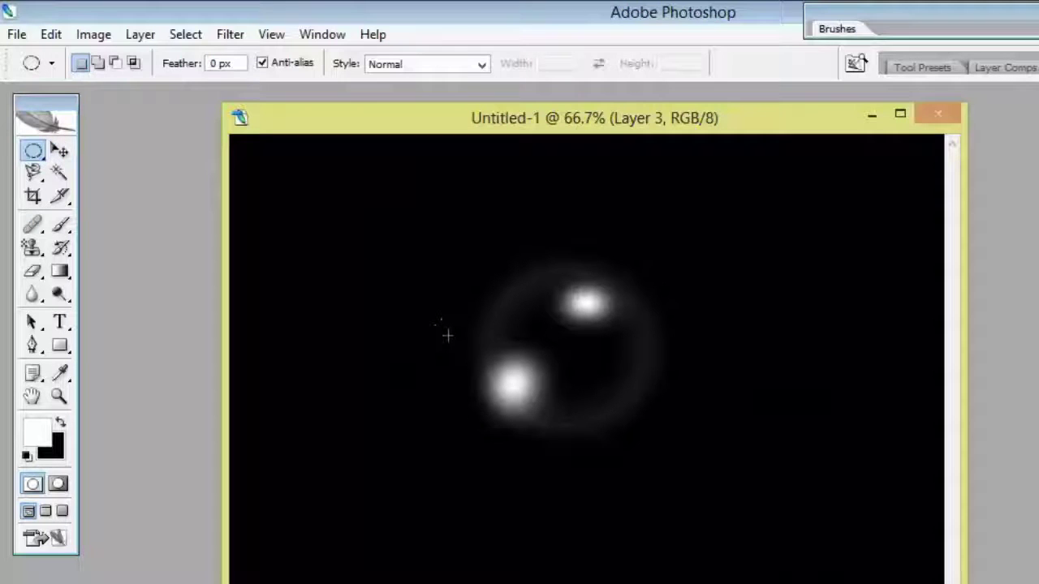
left_click_drag(550, 416, 587, 443)
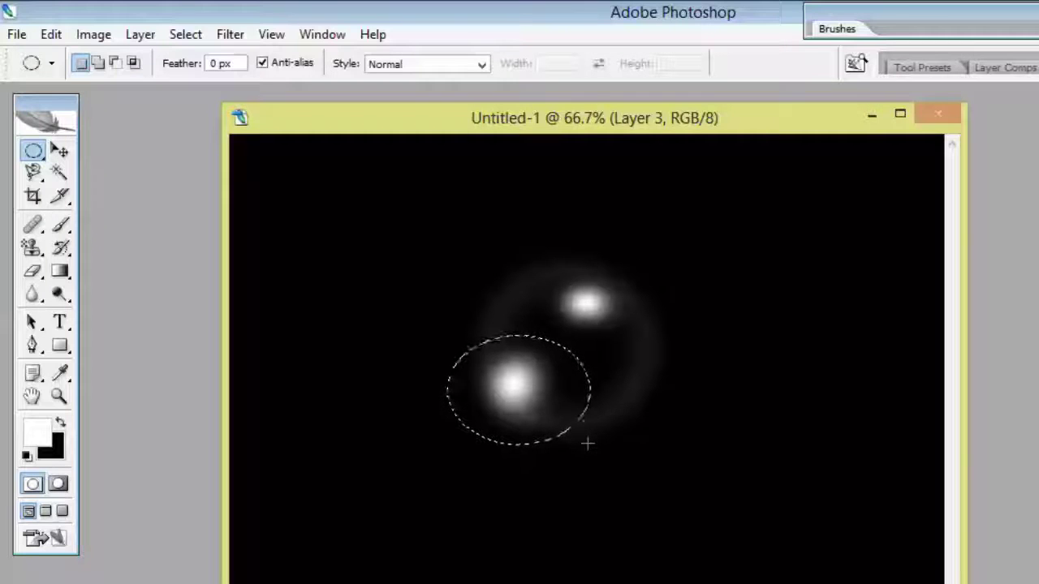
left_click_drag(588, 444, 583, 439)
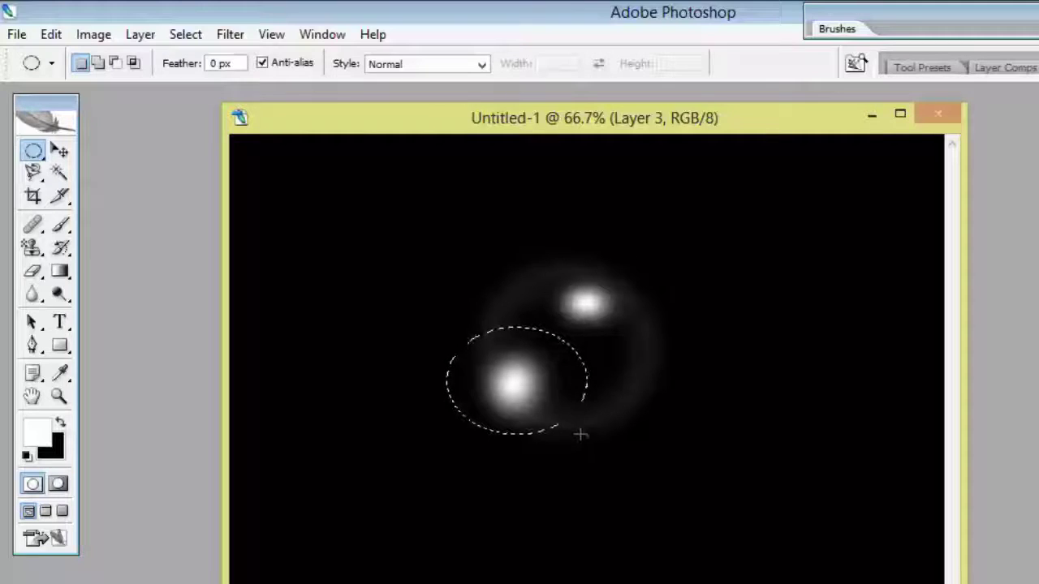
left_click(59, 151)
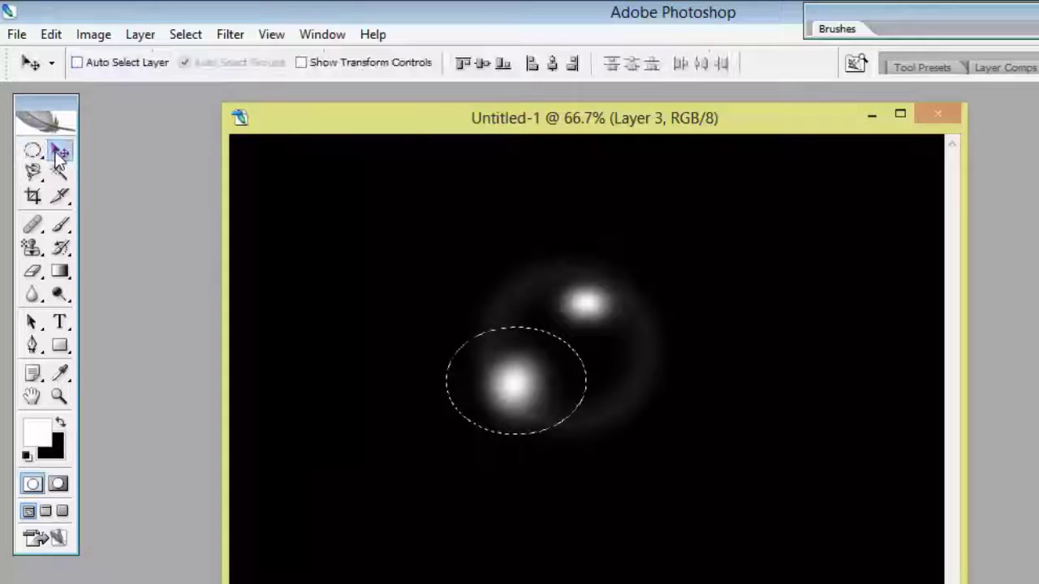
mouse_move(505, 387)
left_mouse_down()
mouse_move(547, 391)
mouse_move(538, 382)
left_mouse_up()
key("ctrl+d")
key("ctrl+d")
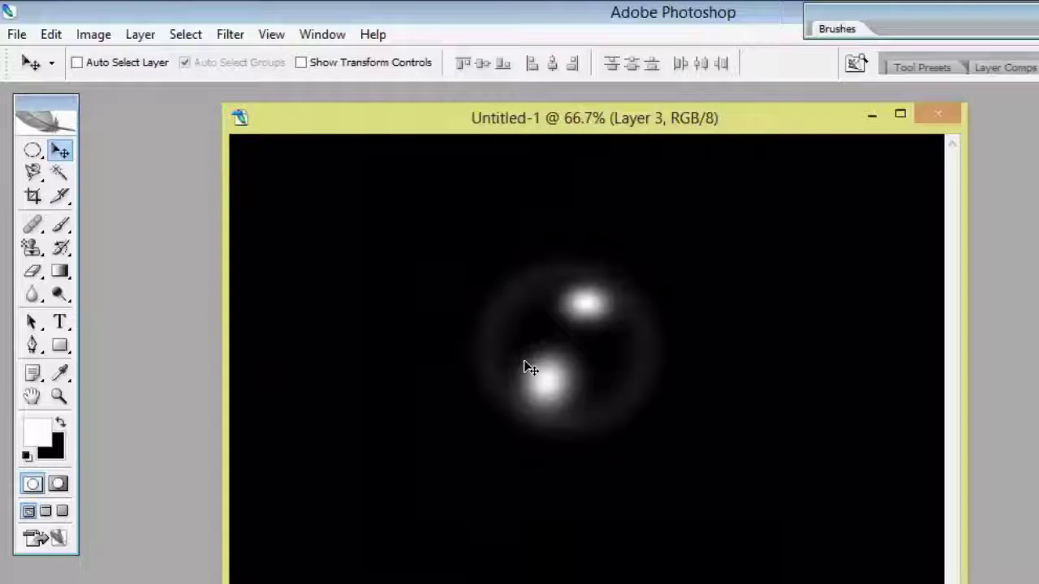
- Soften the highlights with a 7.6 px Gaussian Blur
left_click(230, 36)
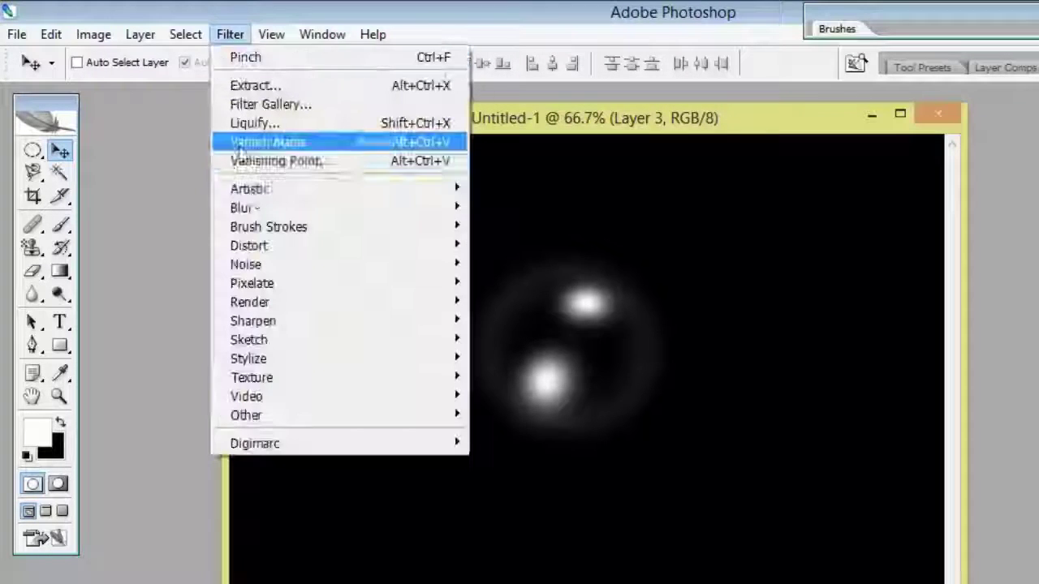
left_click(536, 280)
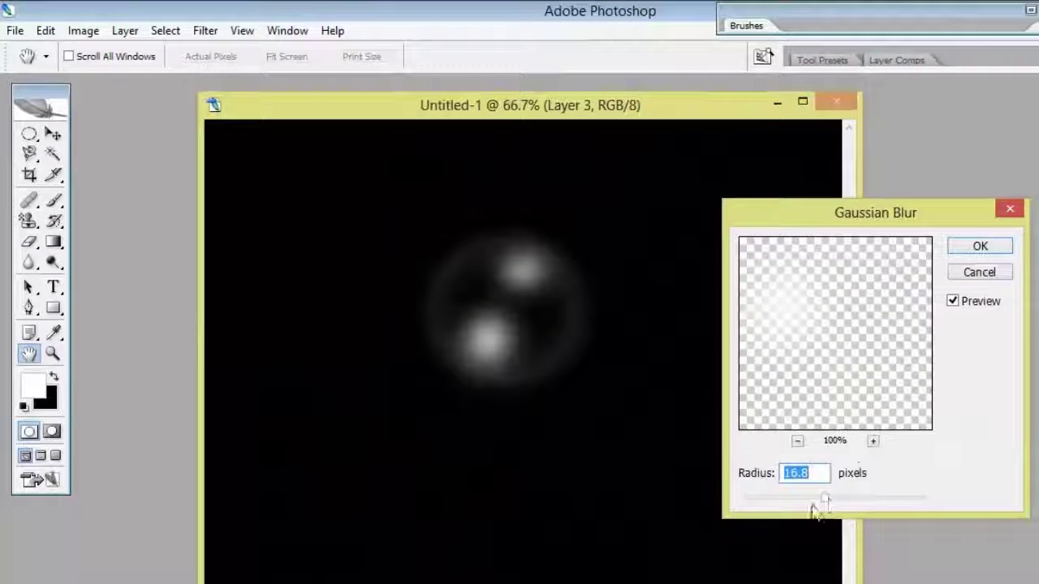
left_click_drag(826, 504, 818, 506)
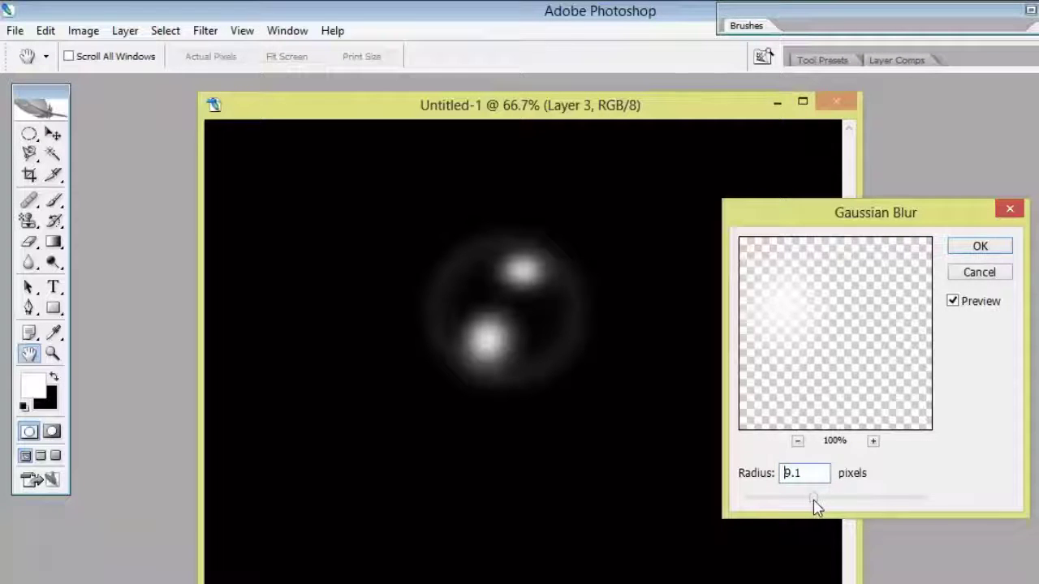
left_click_drag(815, 507, 812, 507)
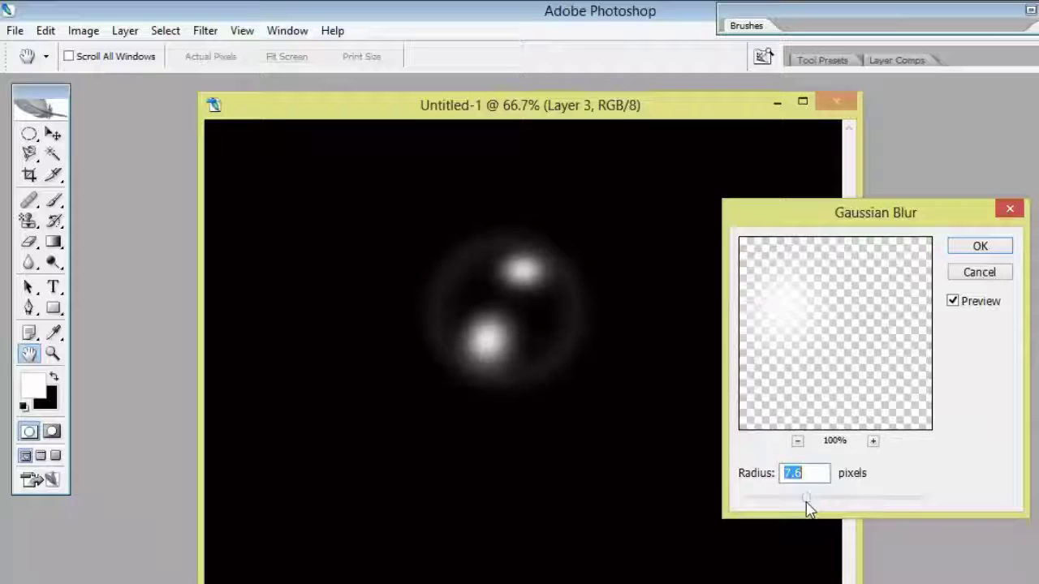
left_click(996, 253)
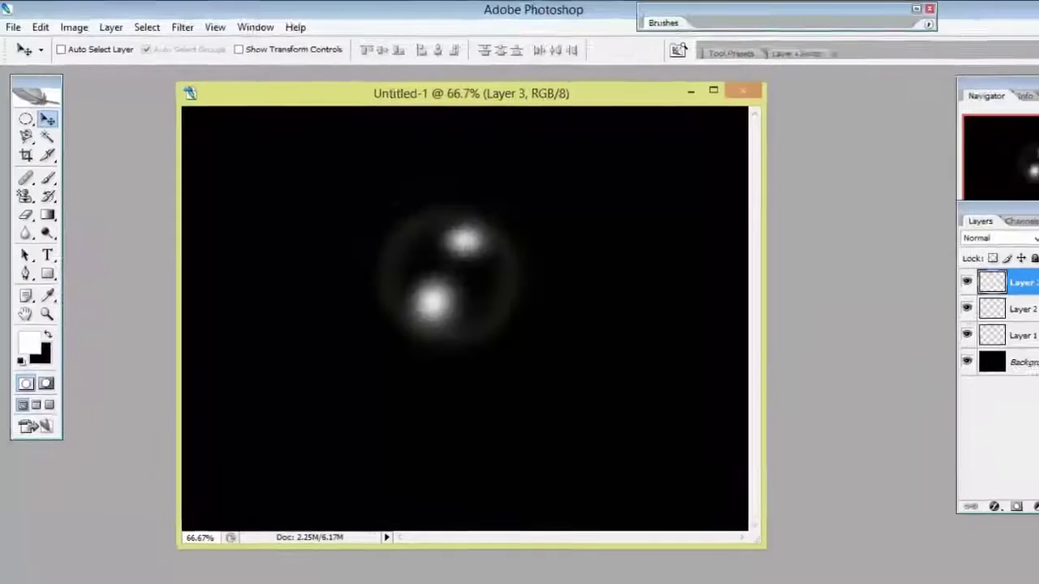
- Lower Layer 3's opacity to 69% and add a new empty layer
left_click(1018, 358)
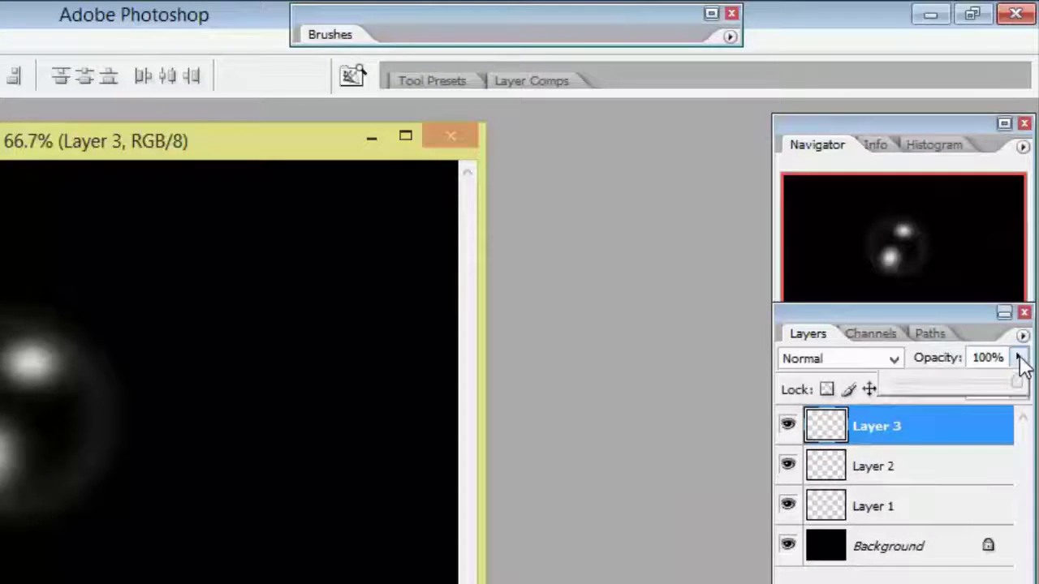
left_click_drag(1020, 390, 977, 394)
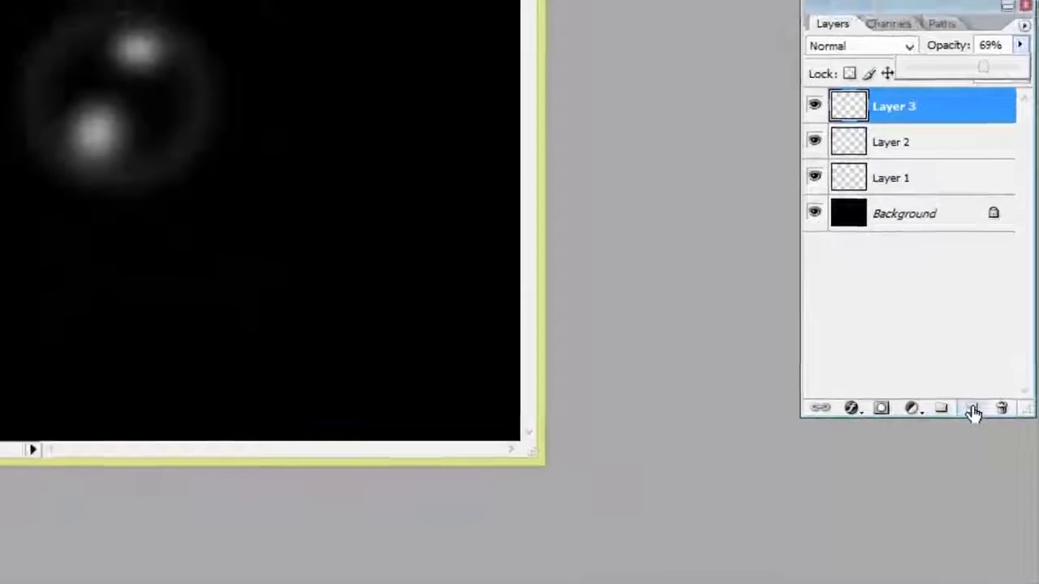
left_click(969, 400)
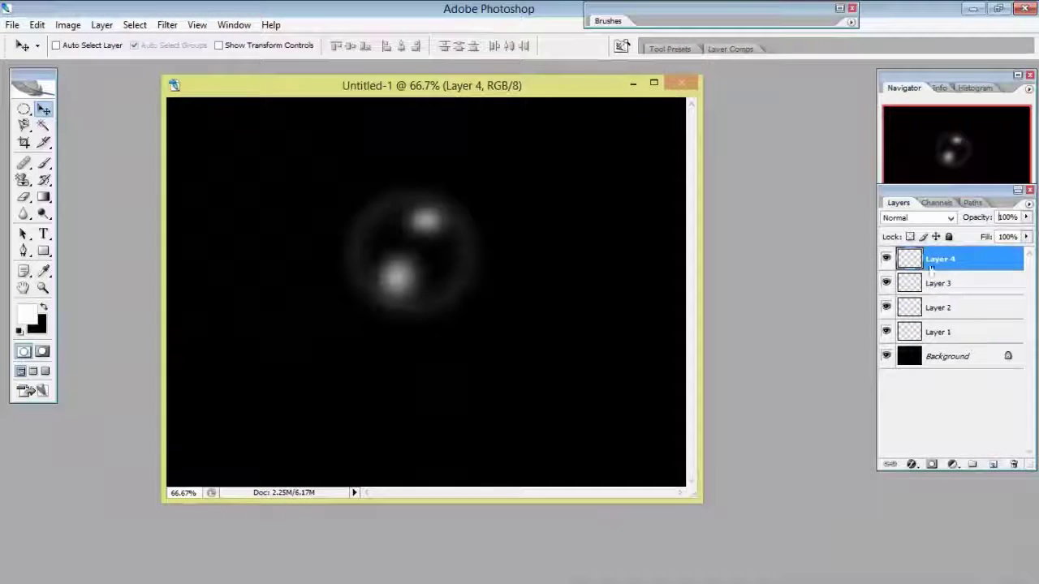
- On Layer 4, paint white streaks with a 30 px brush over the upper and lower highlights
left_click(951, 259)
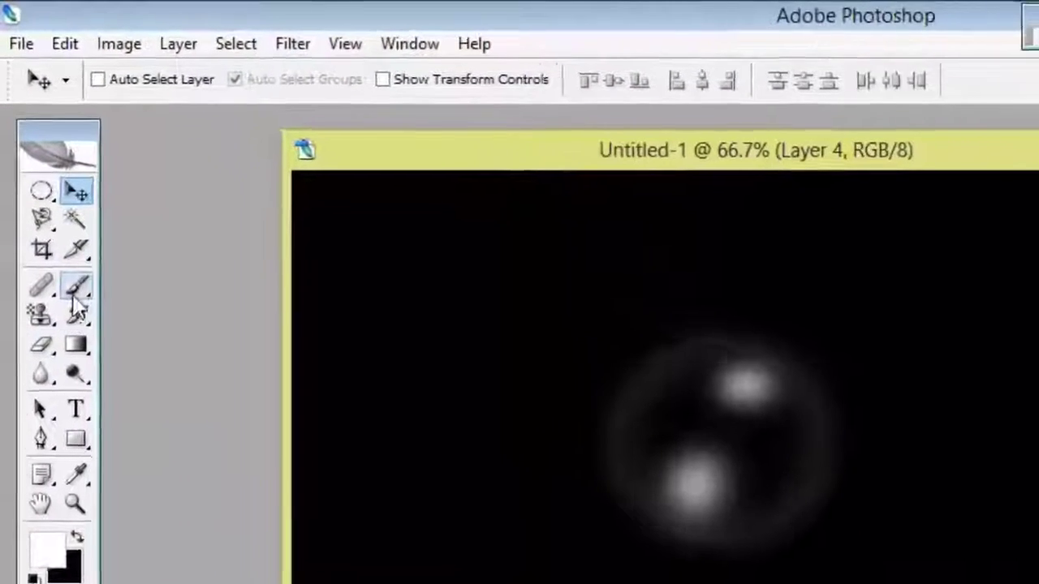
left_click(44, 165)
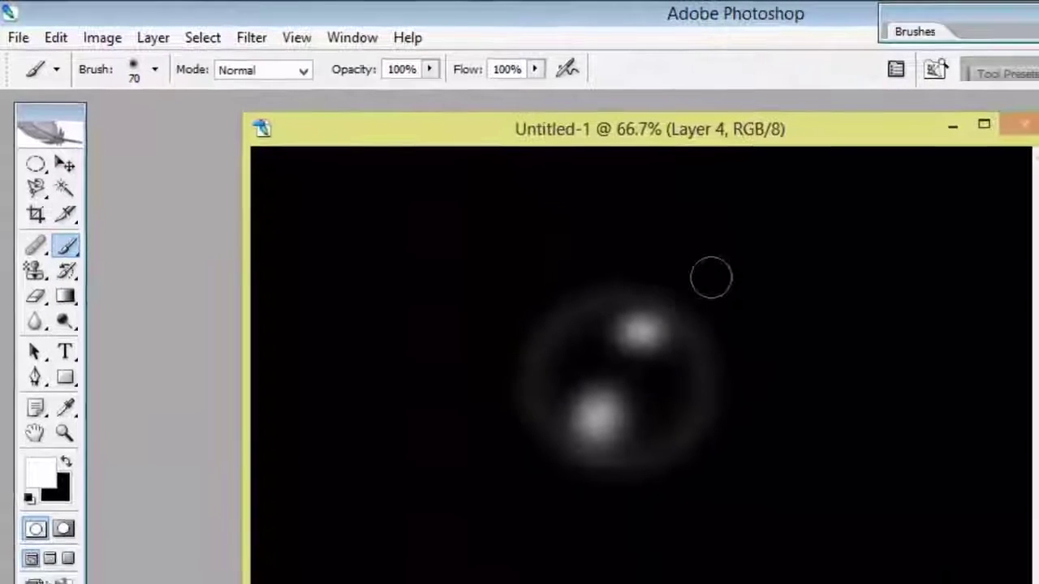
key("bracketleft")
key("bracketleft")
key("bracketleft")
key("bracketleft")
key("bracketright")
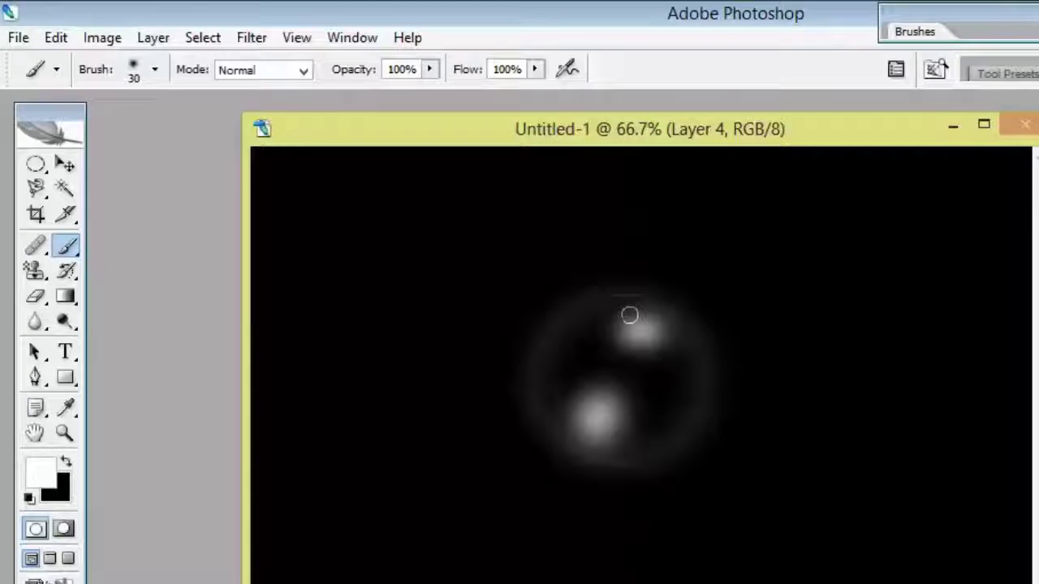
left_click_drag(629, 319, 644, 329)
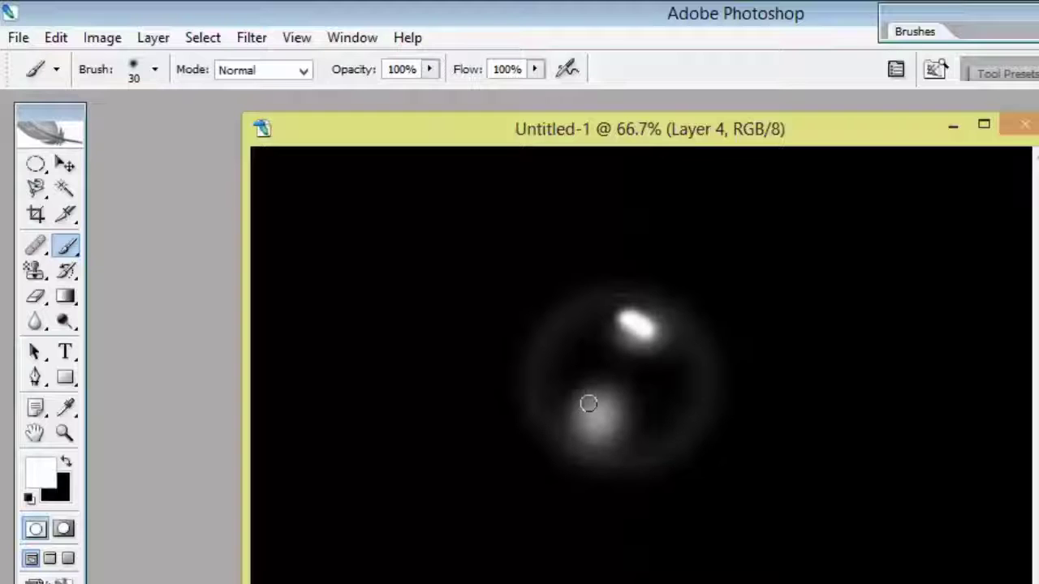
mouse_move(588, 406)
left_mouse_down()
mouse_move(606, 424)
mouse_move(592, 404)
left_mouse_up()
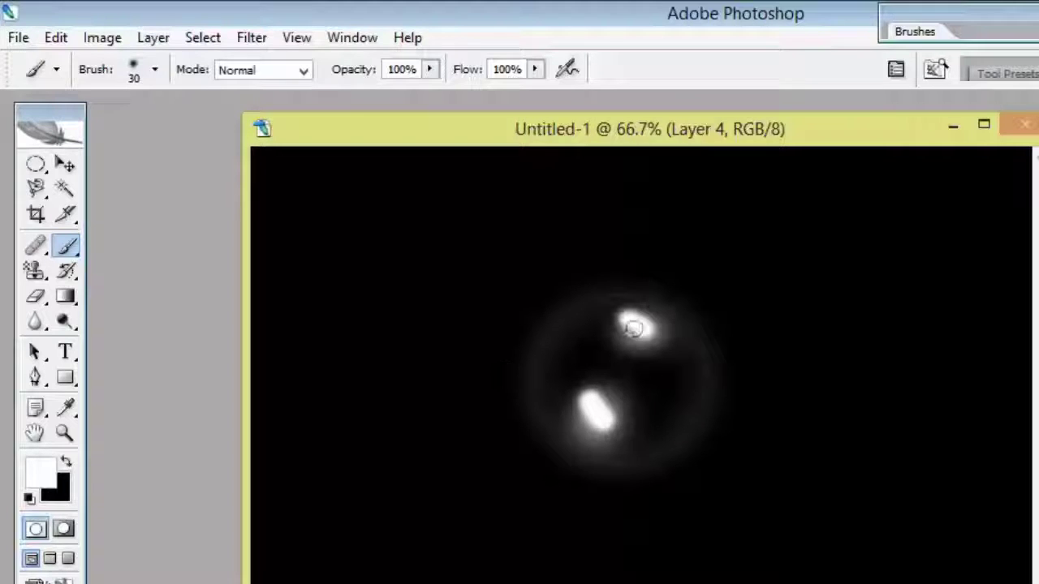
left_click_drag(633, 325, 630, 329)
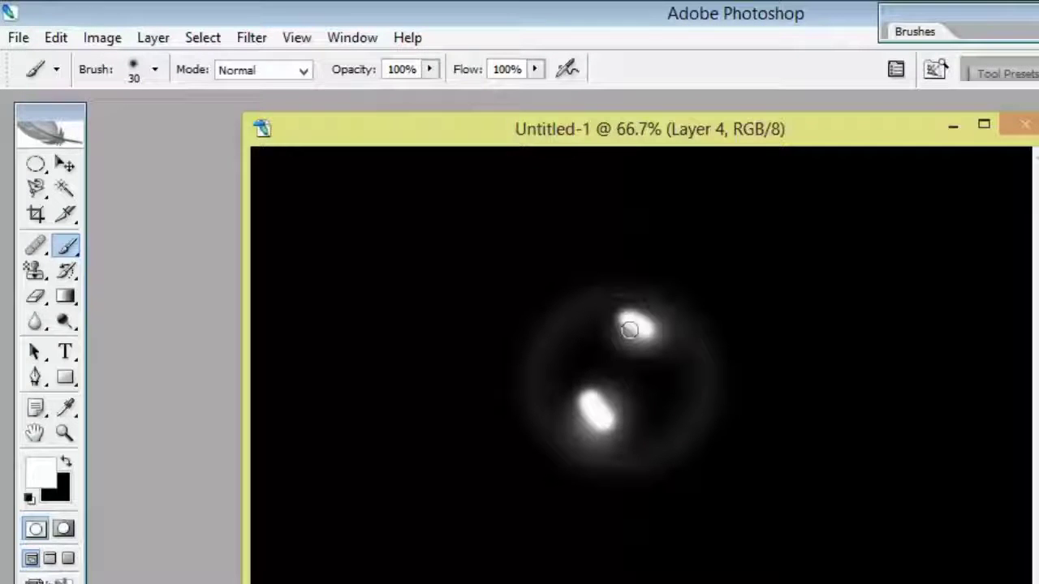
left_click(65, 165)
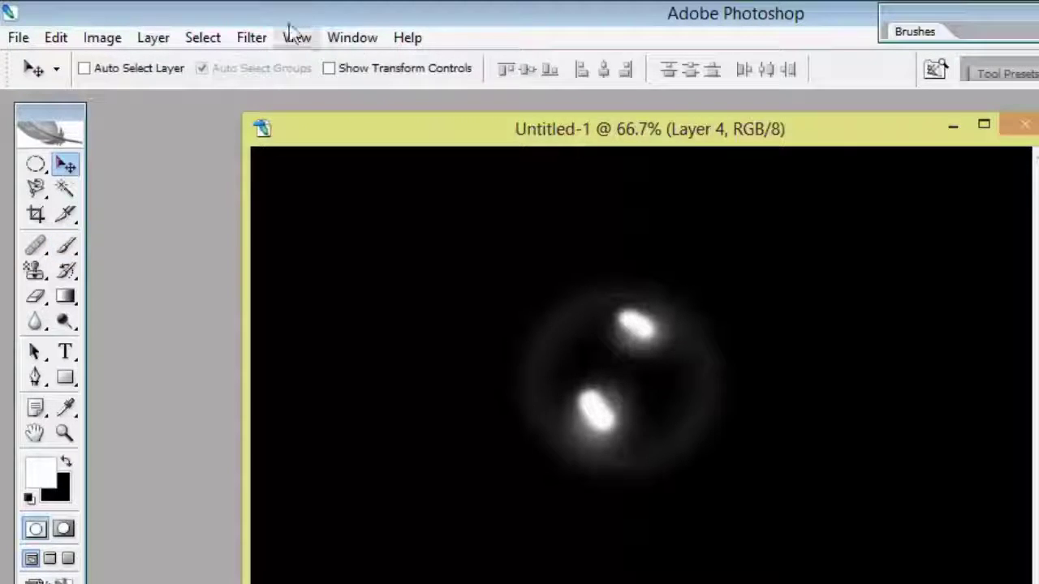
- Apply a Gaussian Blur with a reduced radius to Layer 4's painted streaks
left_click(253, 39)
mouse_move(265, 227)
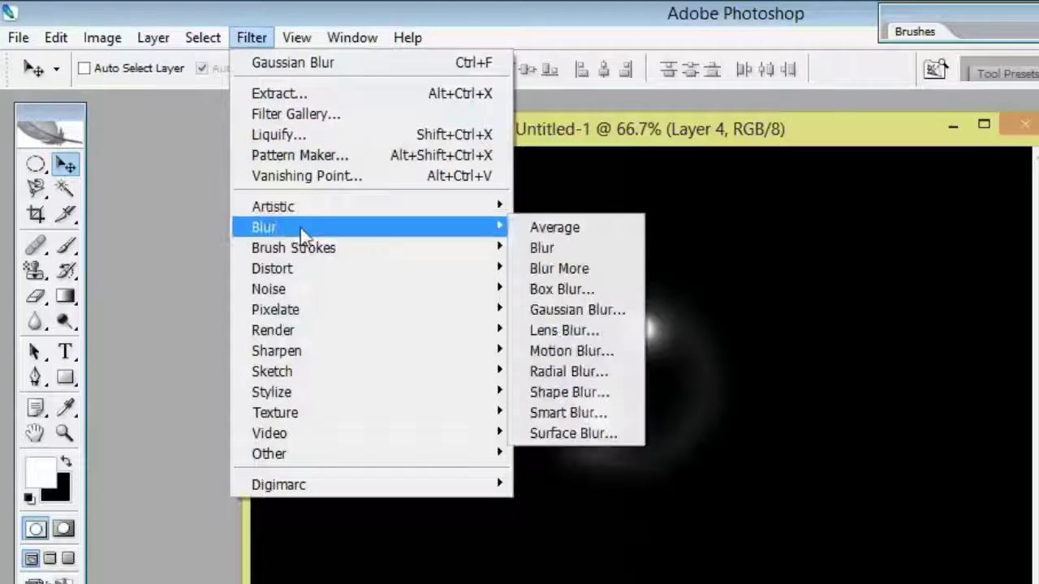
left_click(577, 310)
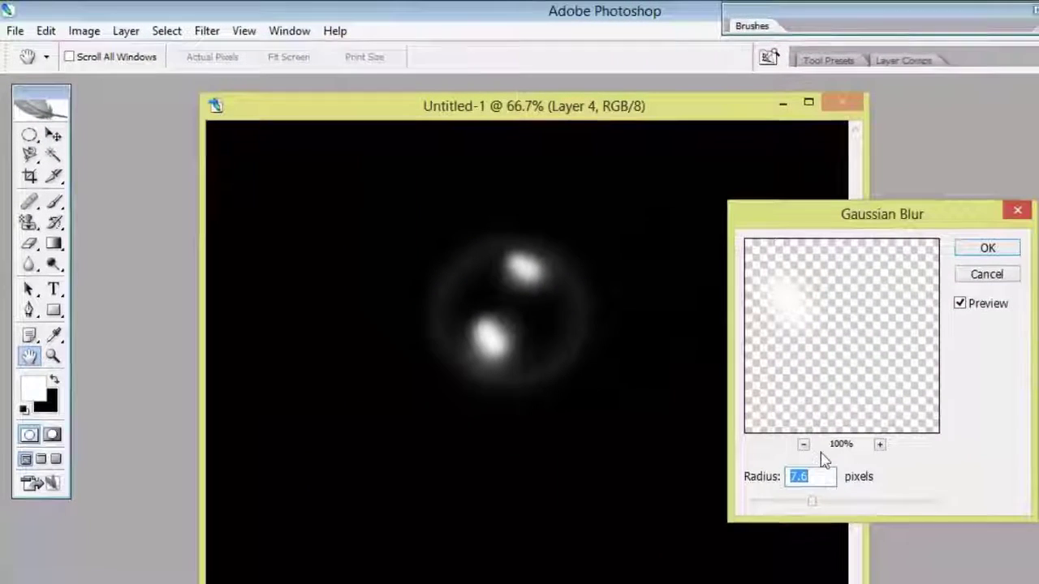
left_click_drag(807, 504, 792, 506)
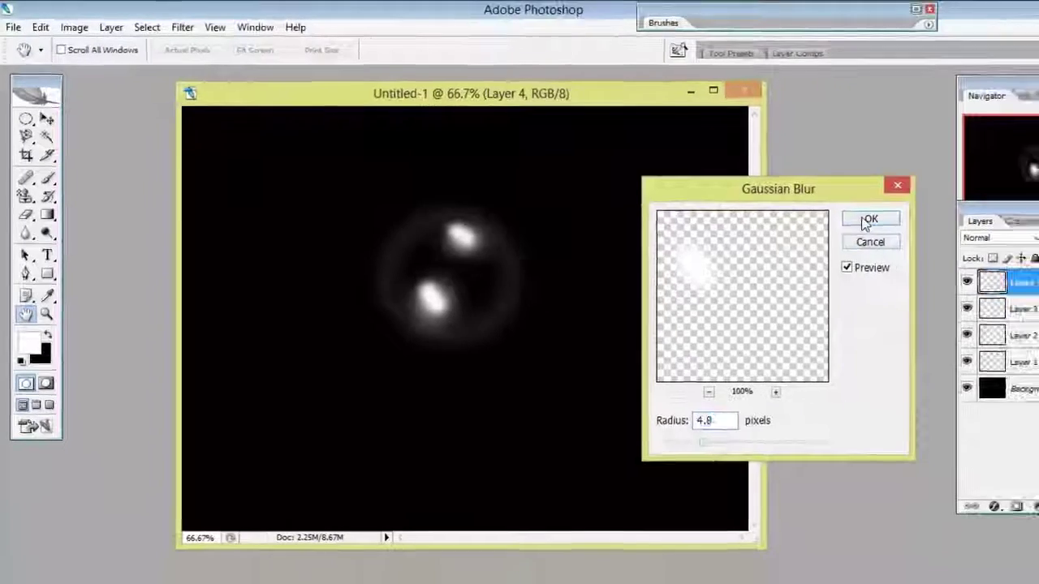
left_click(980, 246)
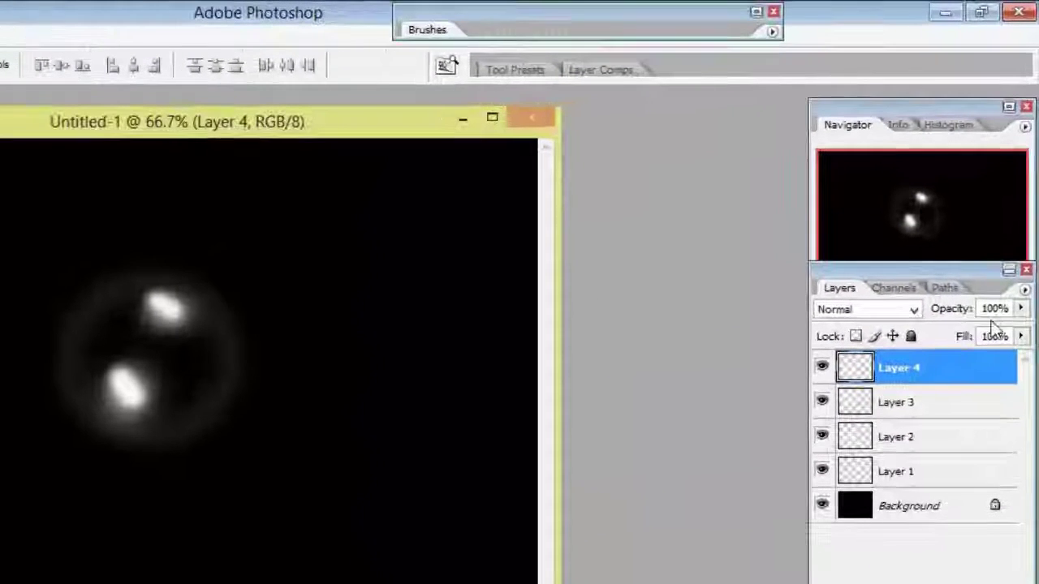
- Lower Layer 4's opacity to 50% and add a new empty Layer 5
left_click(1022, 298)
left_click_drag(996, 340, 956, 352)
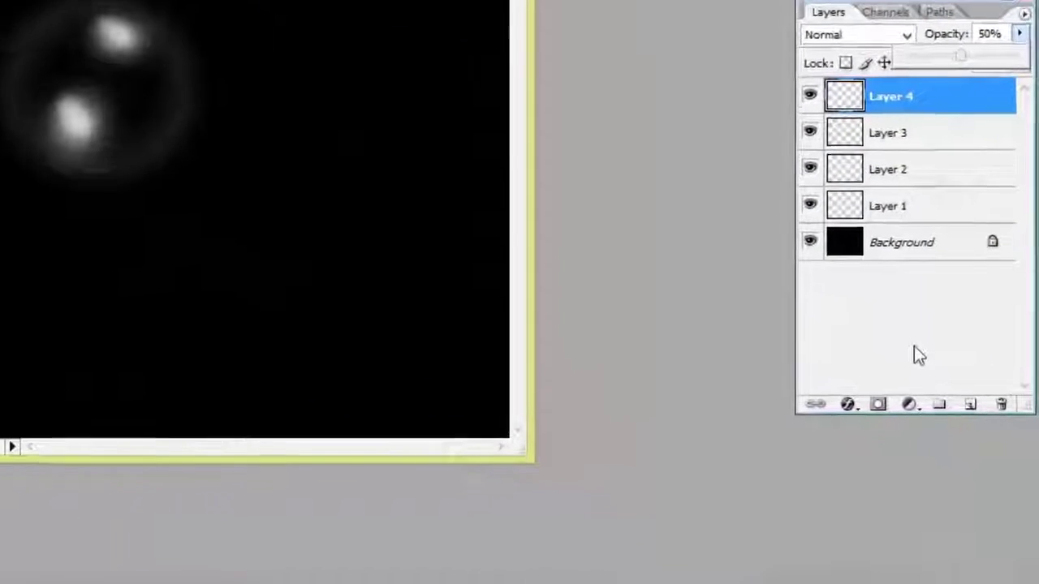
left_click(968, 402)
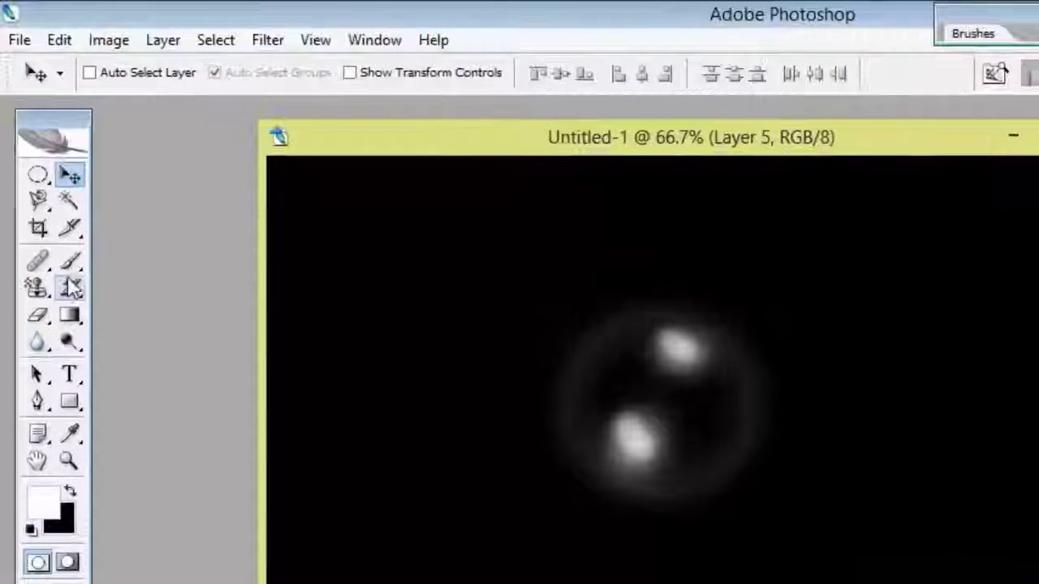
- Paint a white blob at the glow's centre on Layer 5 with a 175 px brush
left_click(70, 268)
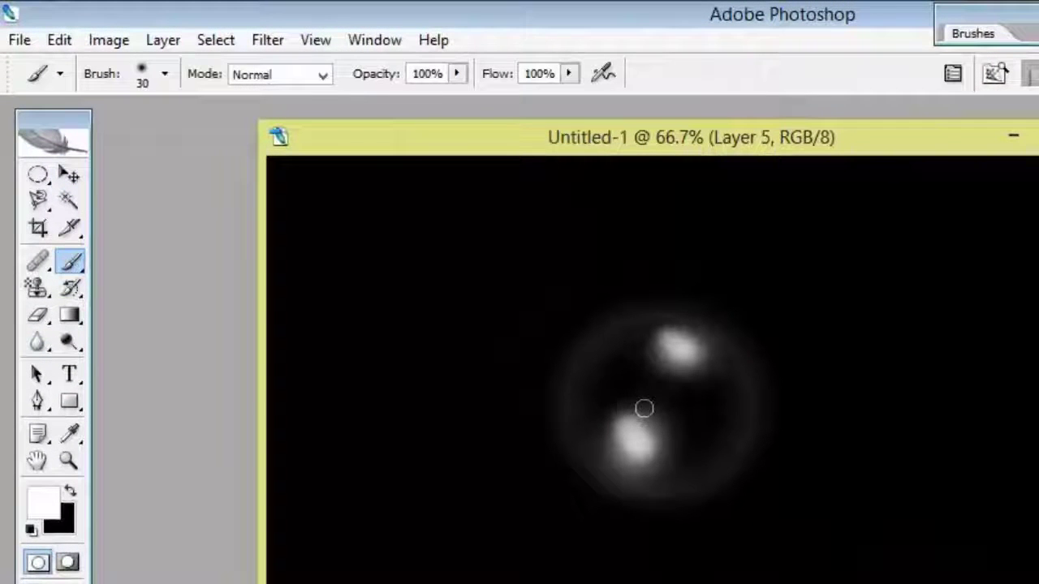
key("bracketright")
key("bracketright")
key("bracketright")
key("bracketright")
key("bracketright")
key("bracketright")
key("bracketright")
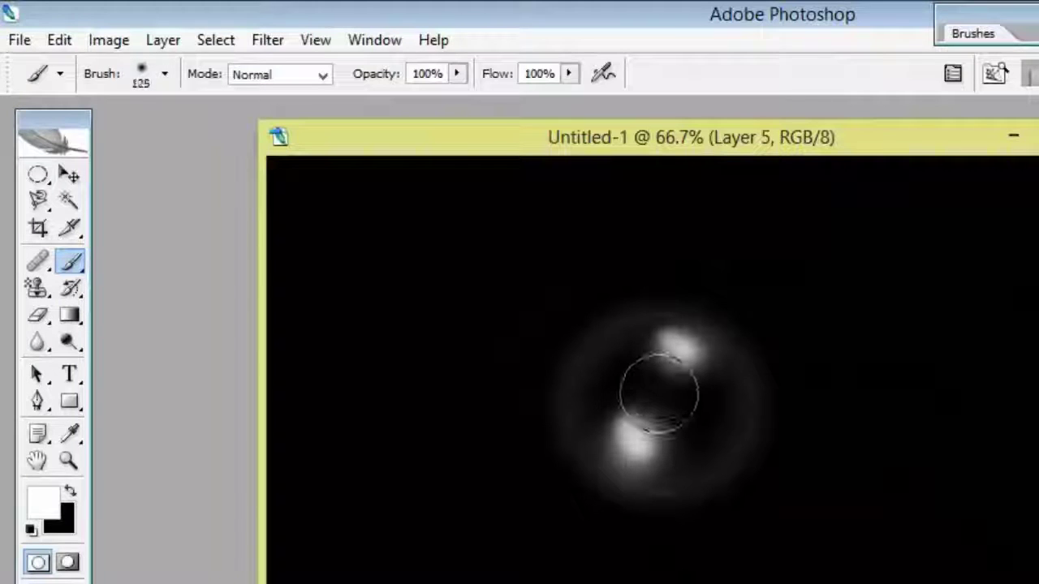
key("bracketright")
key("bracketright")
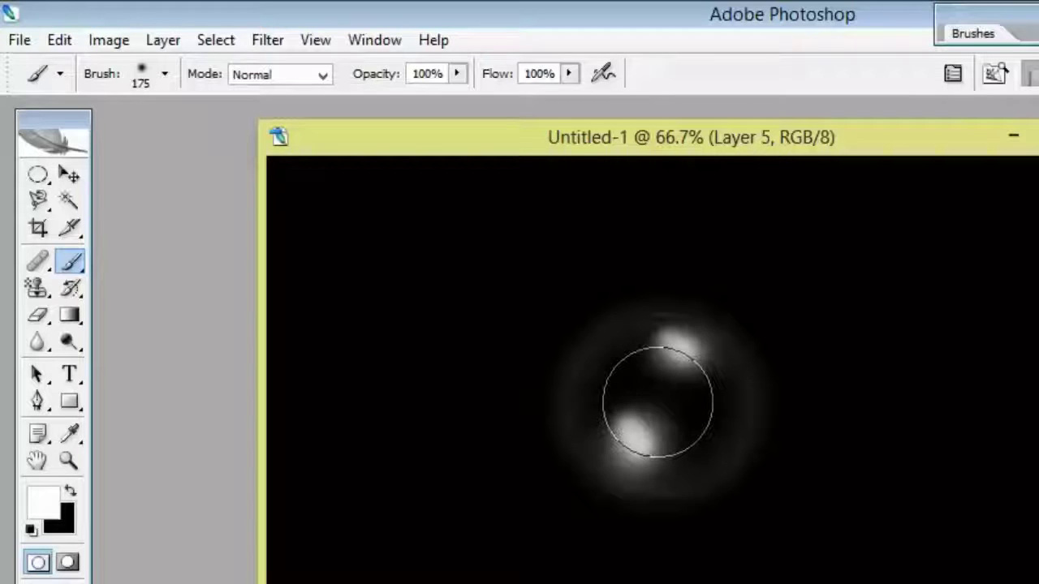
left_click(658, 398)
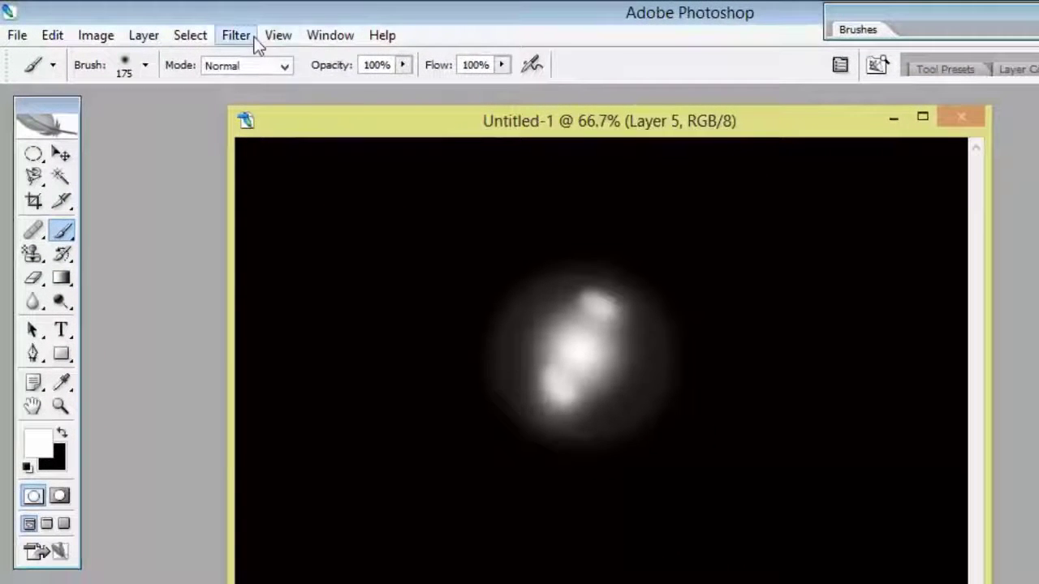
- Gaussian-blur the white blob with a radius of about 18.7 pixels
left_click(253, 38)
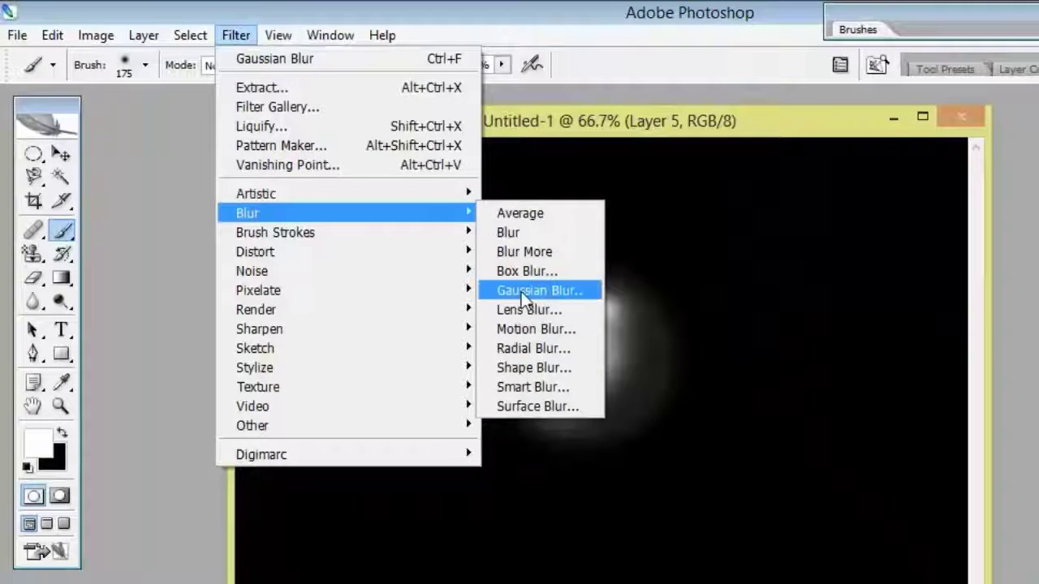
left_click(536, 290)
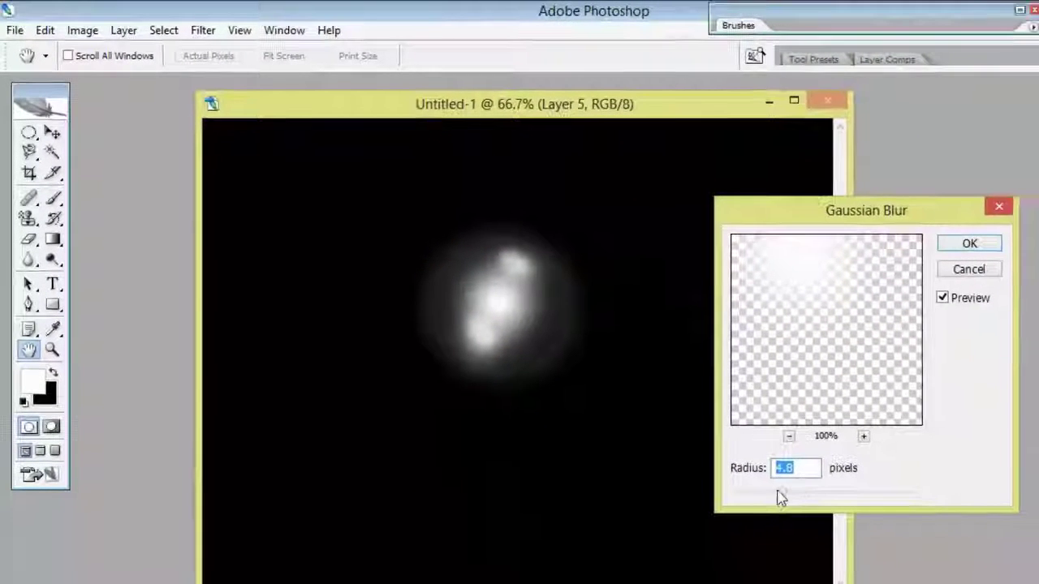
left_click_drag(781, 492, 814, 491)
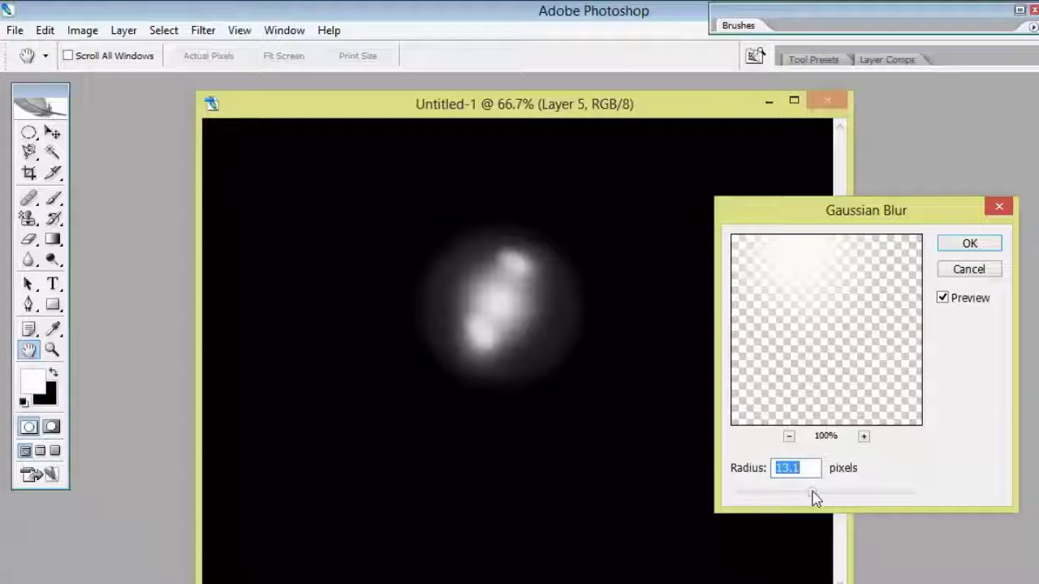
left_click_drag(818, 497, 818, 497)
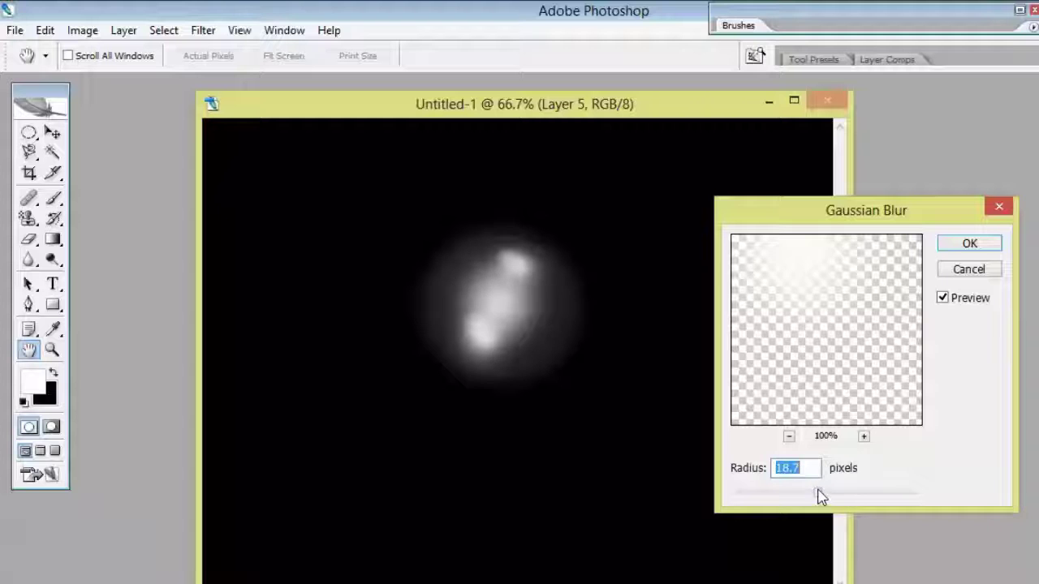
left_click(972, 246)
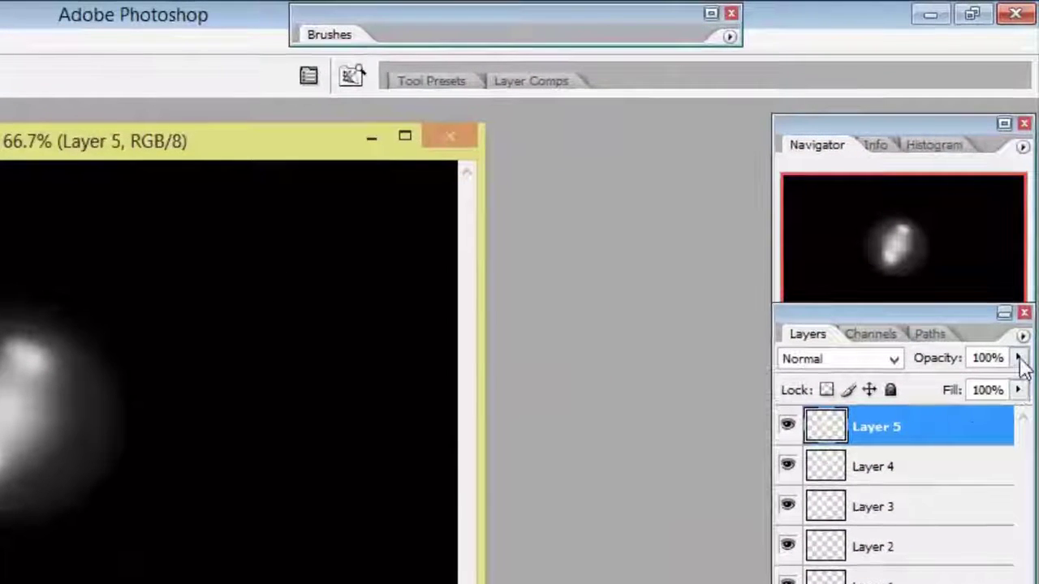
- Fade Layer 5's opacity down to 22%
left_click(1023, 258)
left_click_drag(1021, 276, 986, 289)
left_click_drag(966, 400, 916, 394)
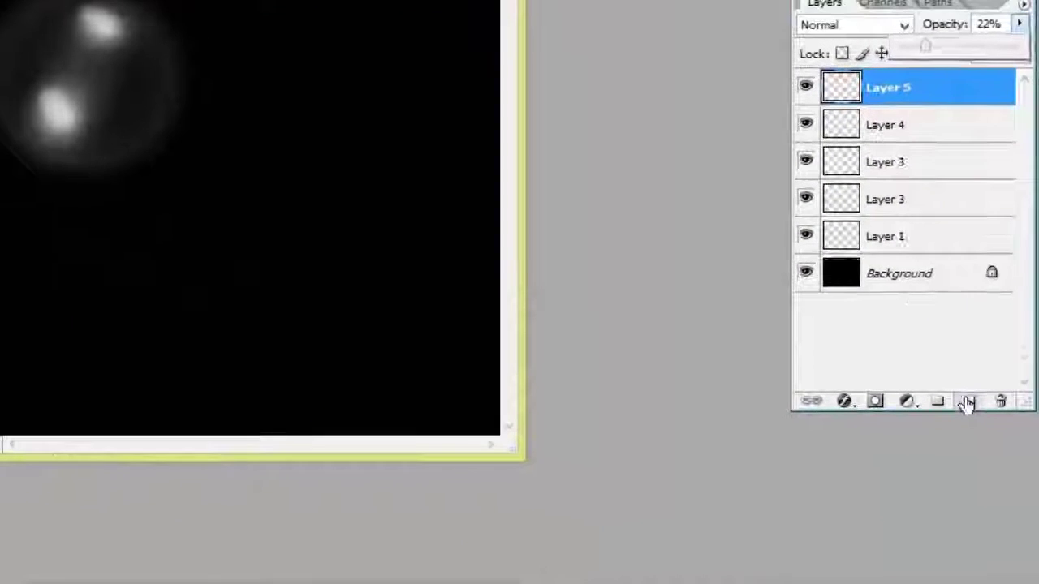
- Add new Layer 6 and load the saved circular bubble selection onto it
key("ctrl+shift+alt+n")
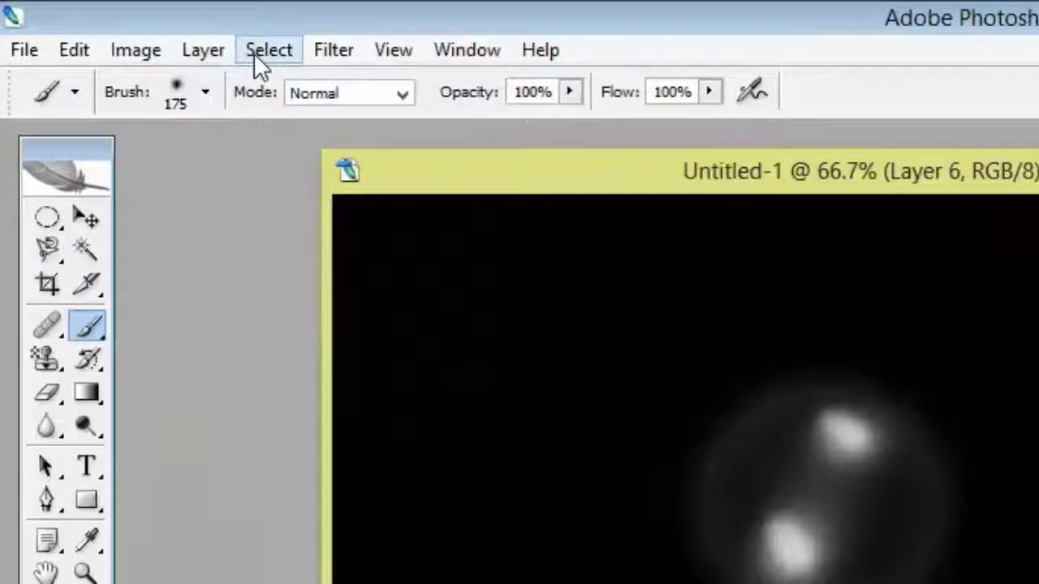
left_click(268, 50)
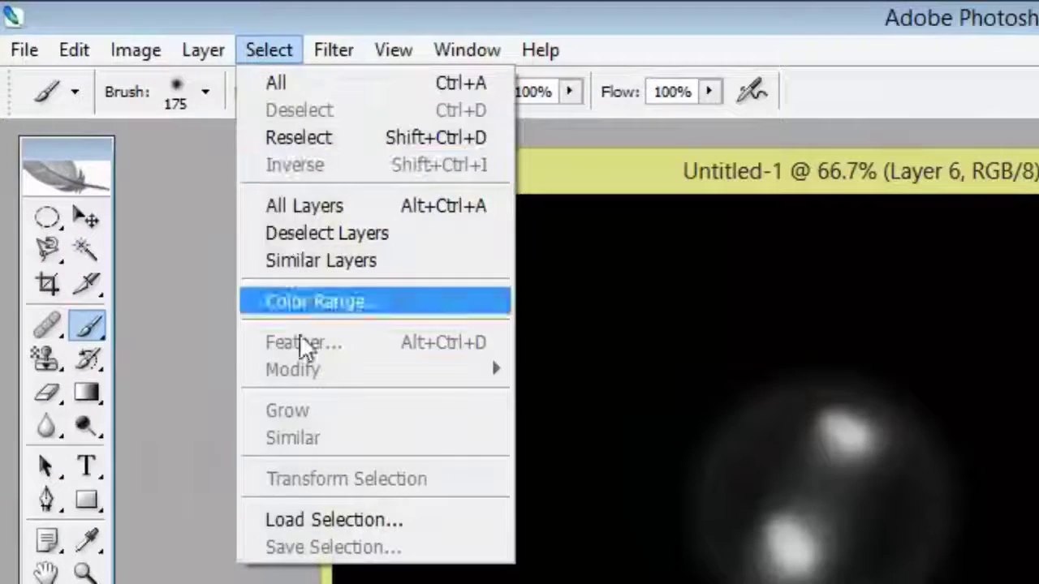
left_click(302, 519)
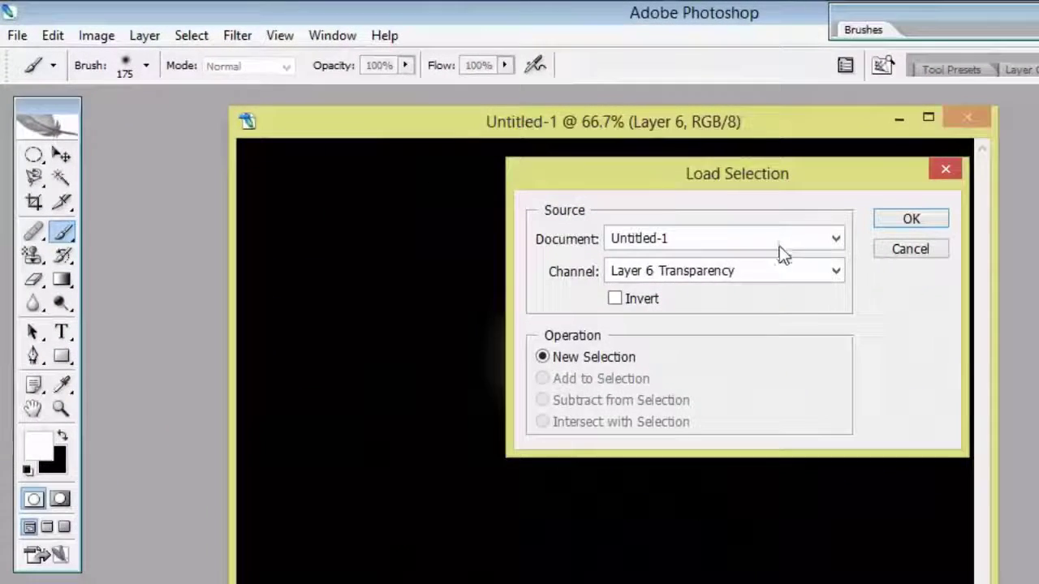
left_click(867, 304)
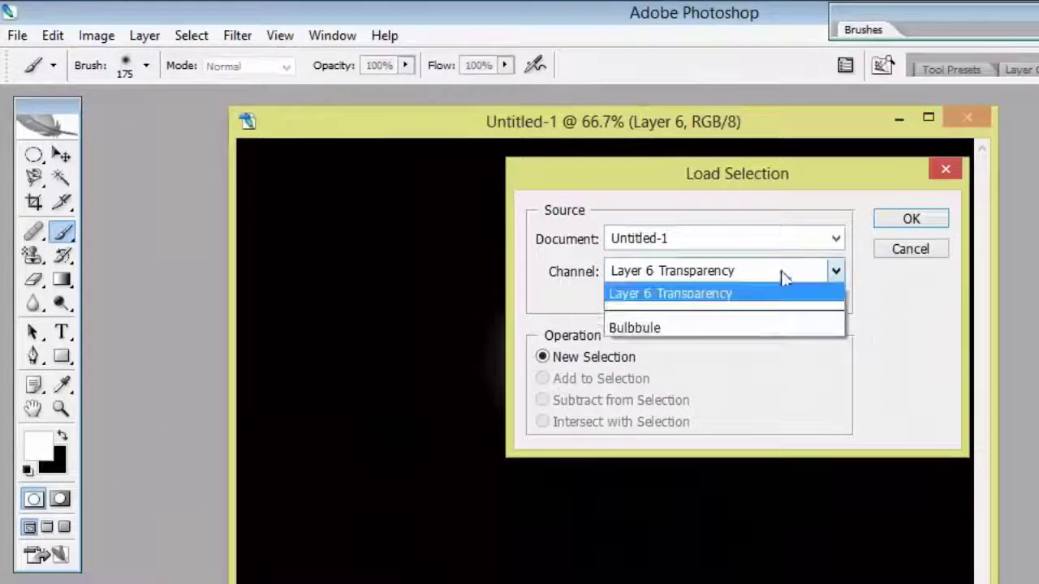
left_click(637, 328)
left_click(904, 218)
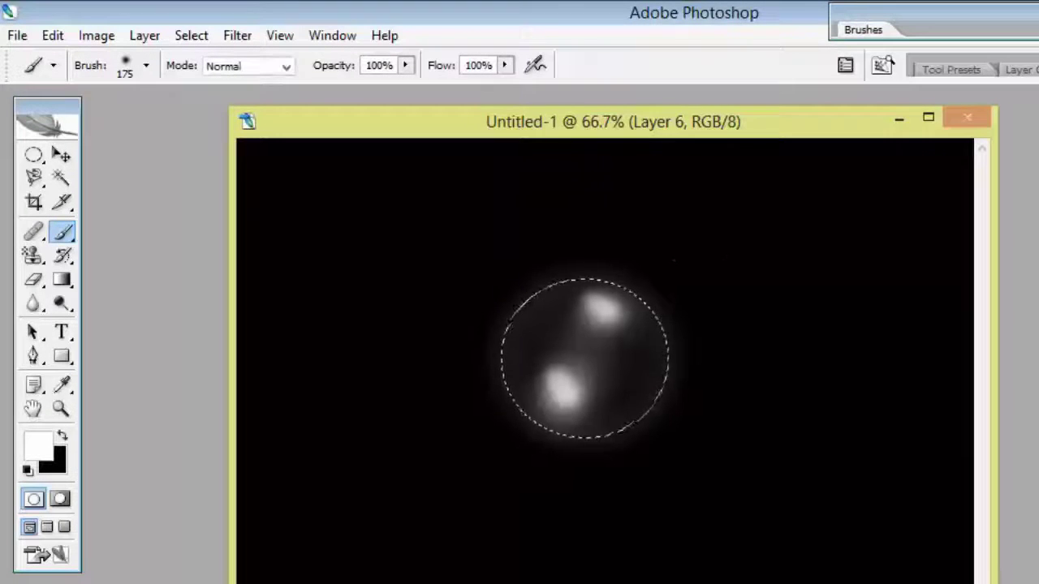
- Stroke the circular selection with a 16 px white outline
left_click(51, 35)
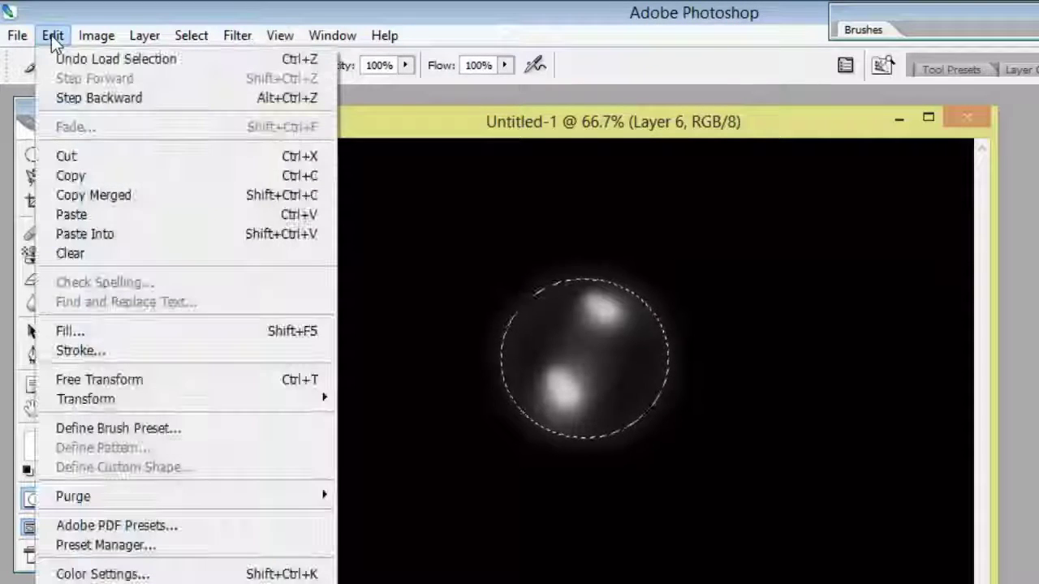
left_click(98, 352)
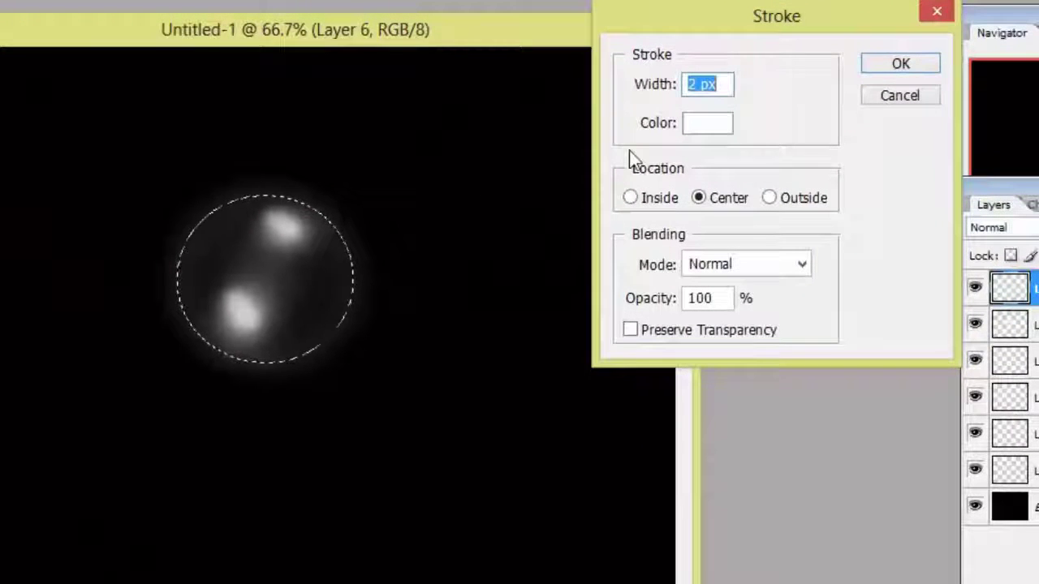
type("16")
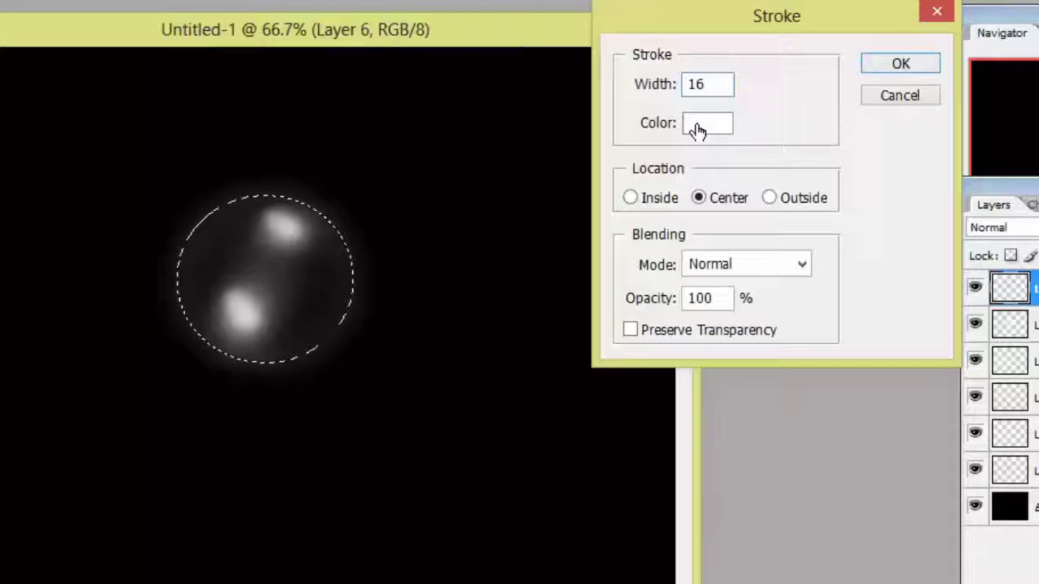
left_click(897, 64)
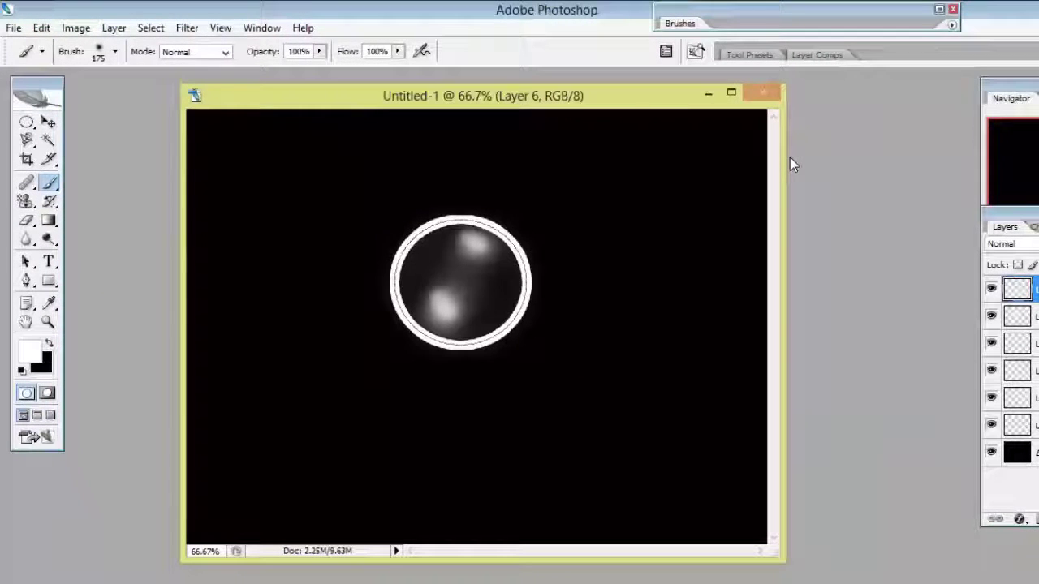
- Deselect, then erase the top and sides of the white ring, keeping the bottom crescent
key("ctrl+d")
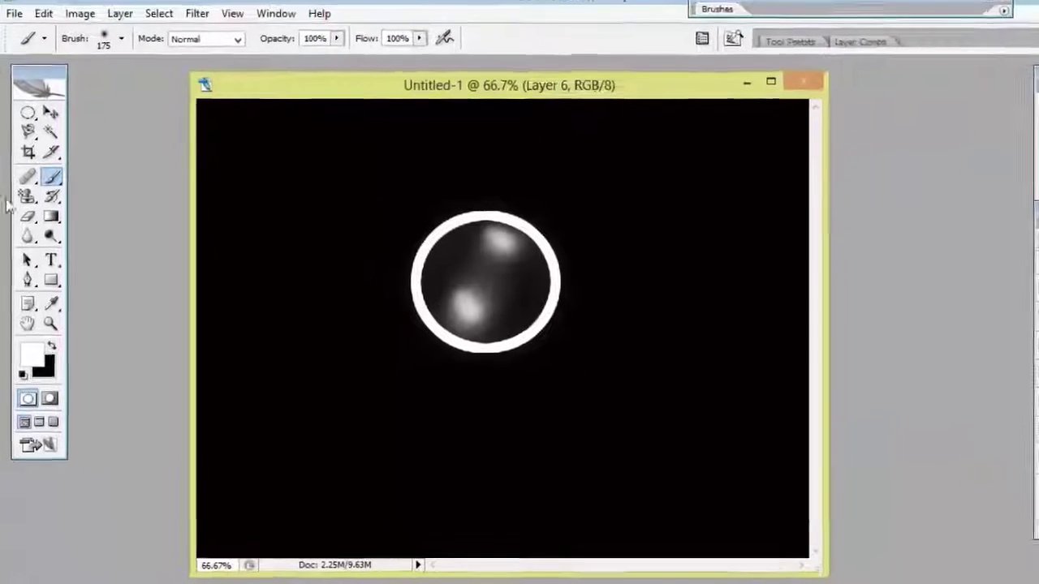
left_click(30, 218)
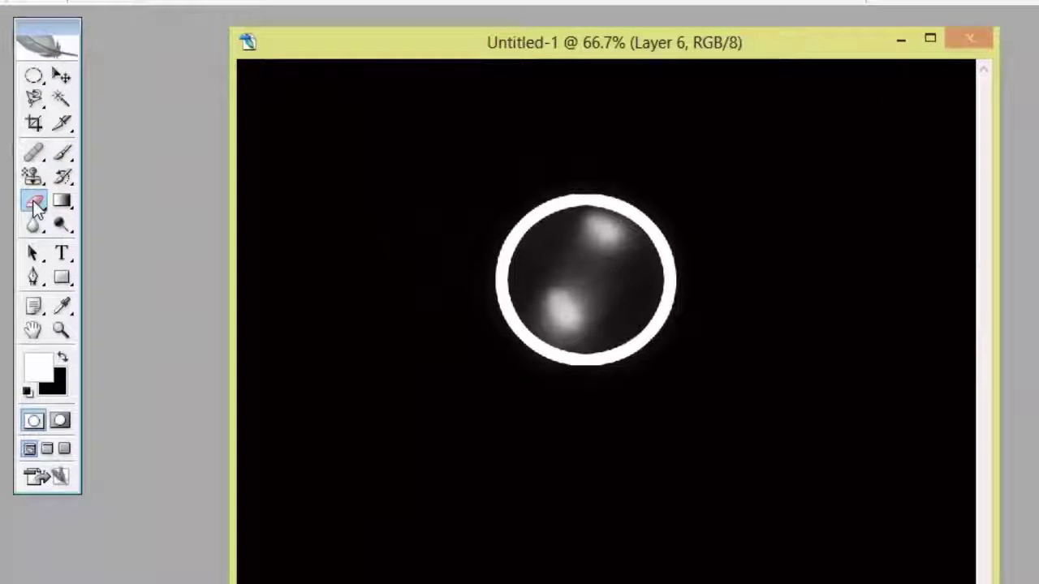
left_click_drag(457, 209, 709, 193)
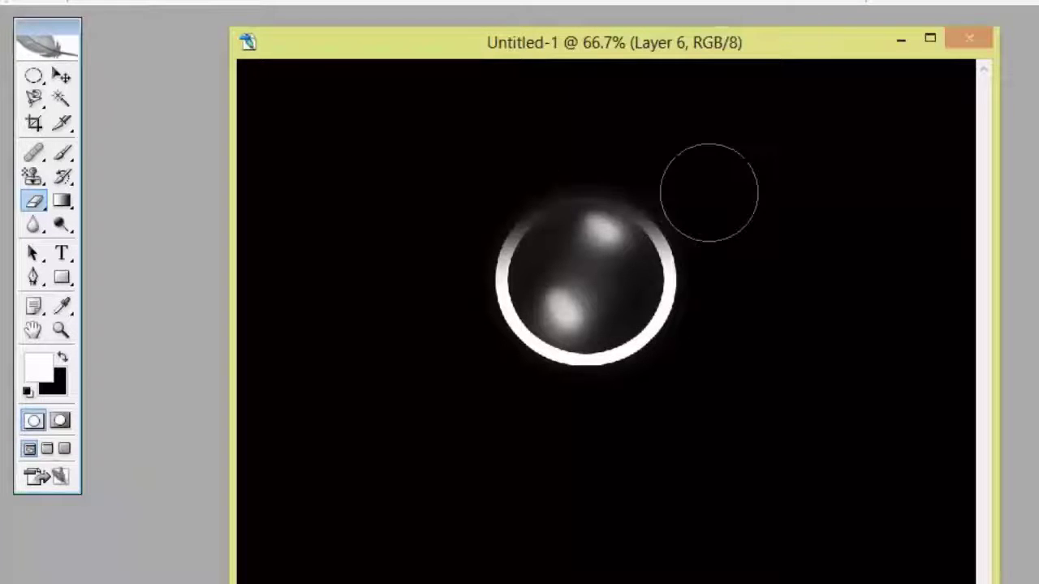
mouse_move(693, 241)
left_mouse_down()
mouse_move(571, 251)
mouse_move(552, 258)
mouse_move(557, 267)
mouse_move(506, 251)
mouse_move(563, 271)
mouse_move(509, 276)
left_mouse_up()
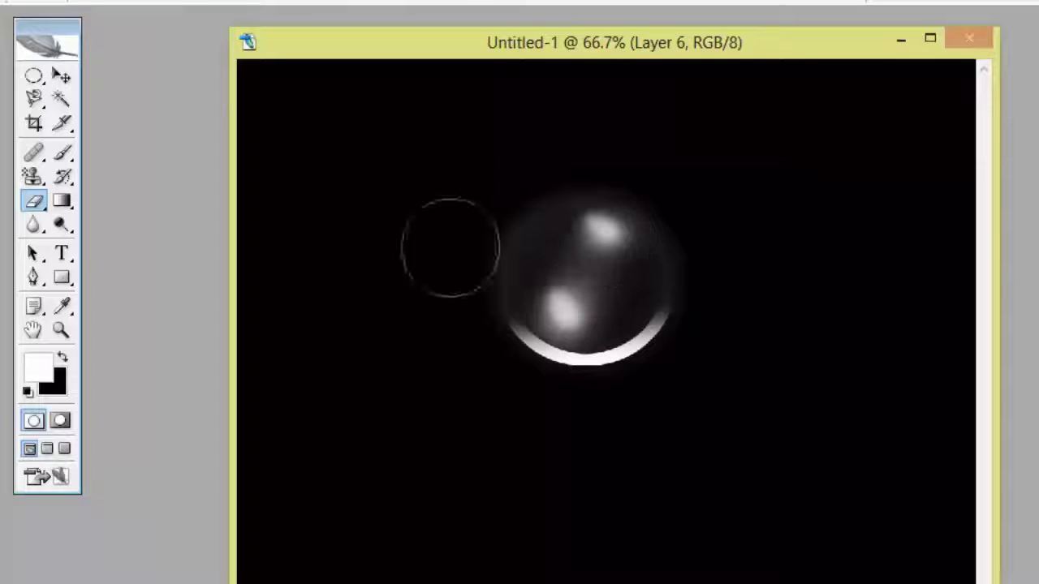
left_click(60, 75)
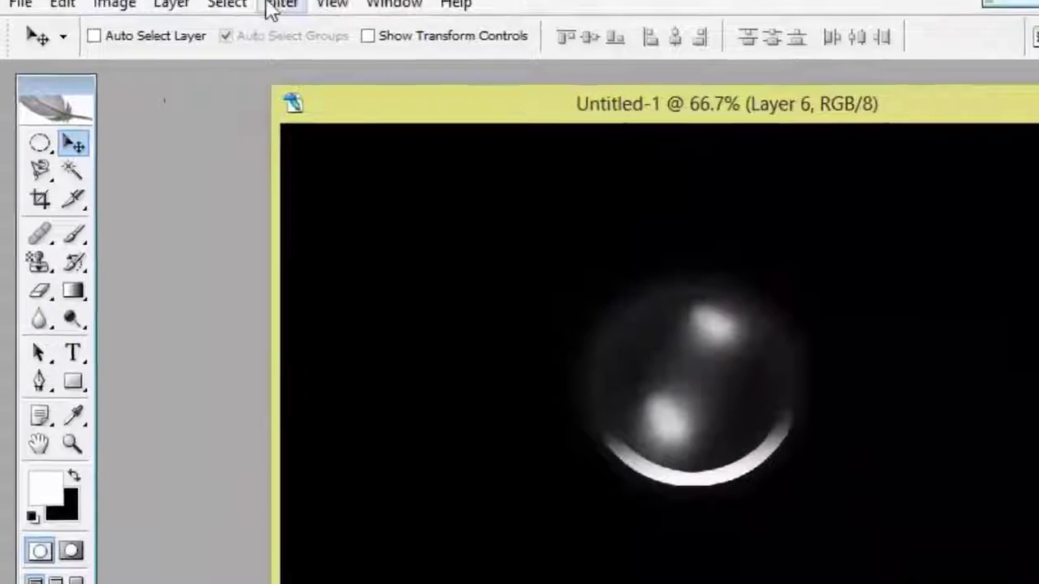
- Apply a 9.7-pixel Gaussian Blur to the crescent rim on Layer 6
left_click(278, 7)
mouse_move(305, 230)
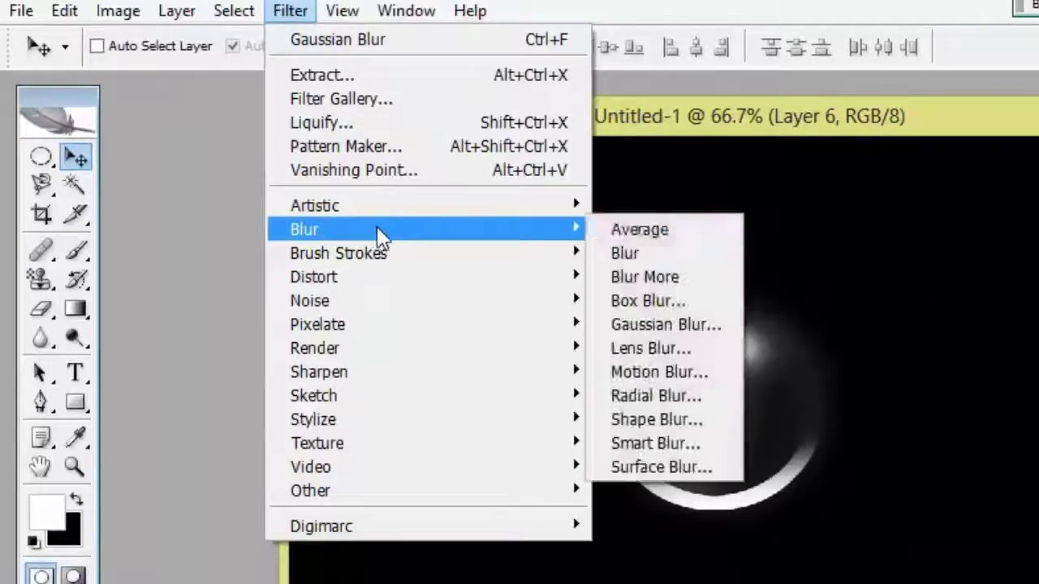
left_click(667, 325)
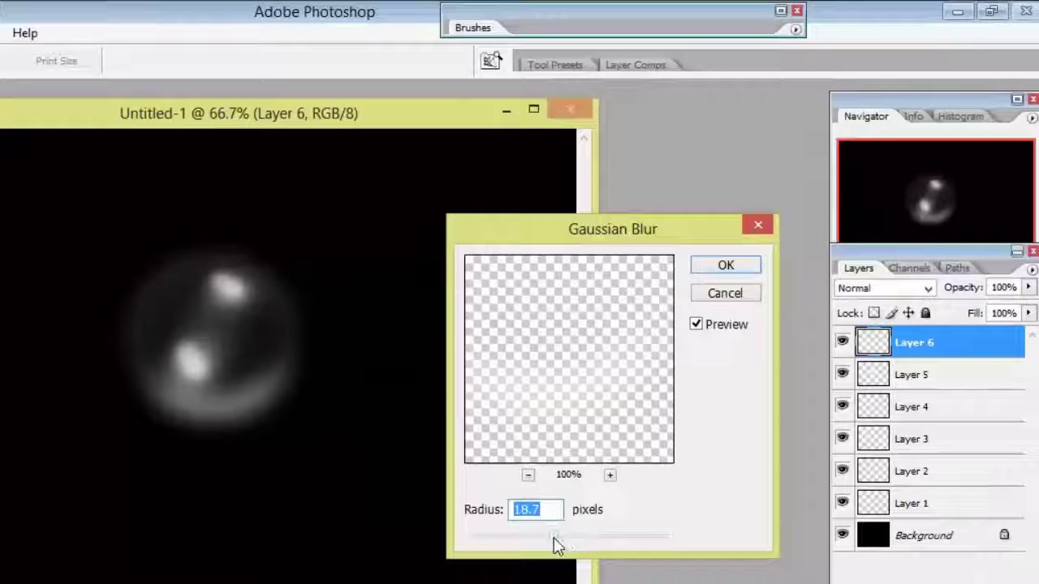
left_click_drag(554, 537, 548, 538)
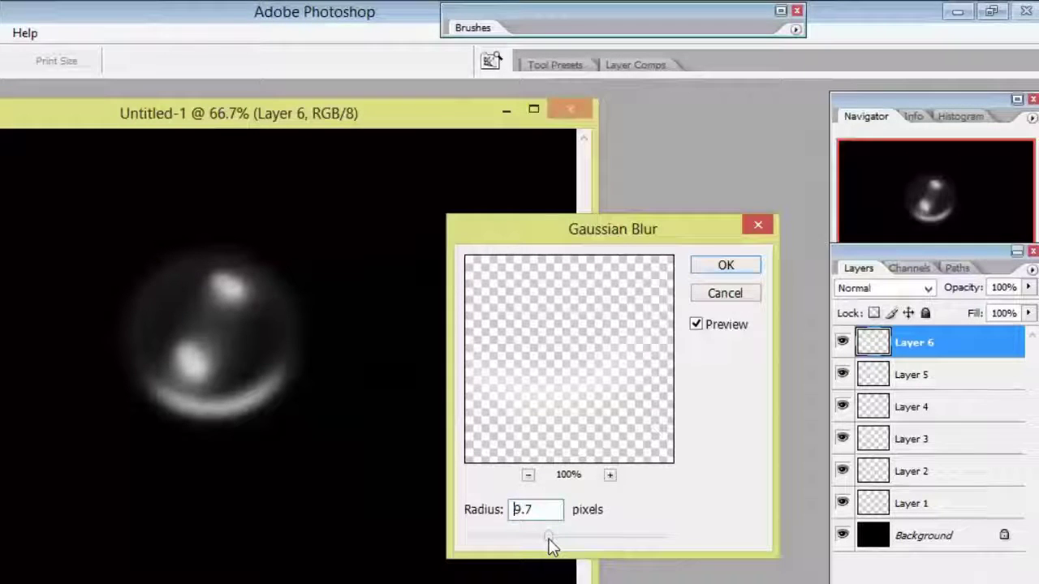
left_click(548, 536)
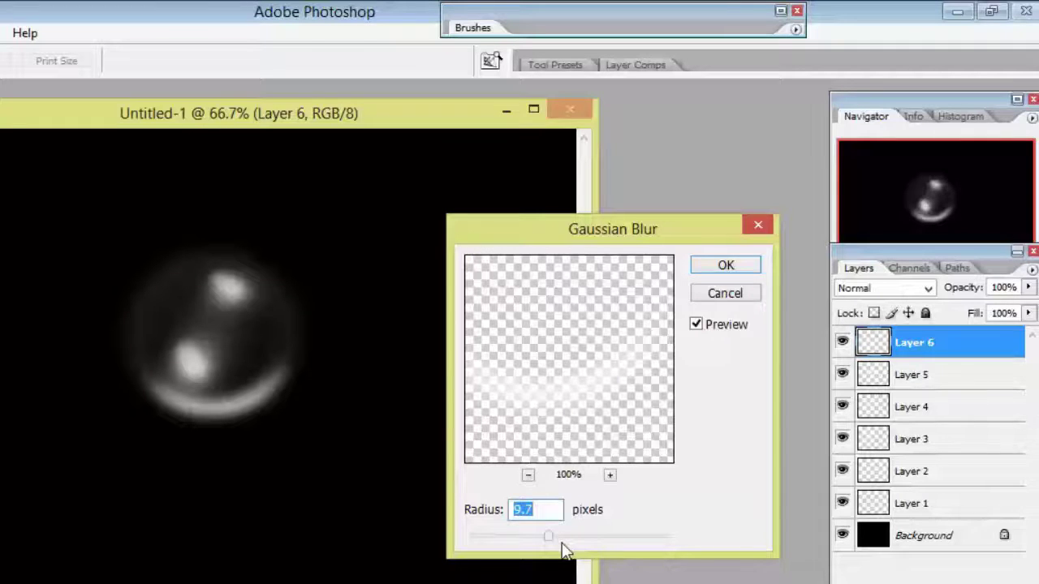
left_click_drag(552, 537, 549, 543)
left_click(546, 537)
left_click(723, 268)
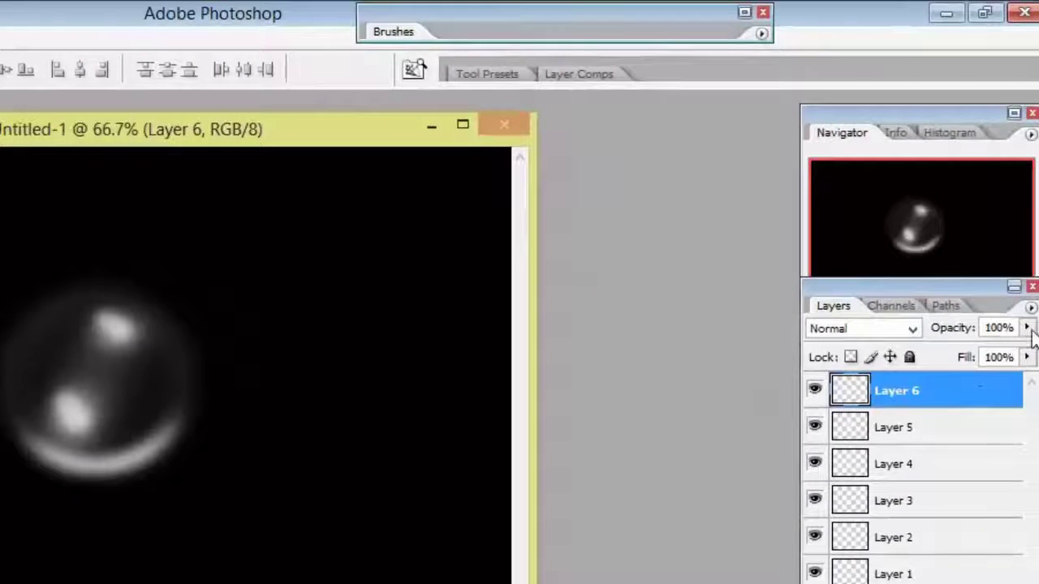
- Set Layer 6's opacity to 59% so the crescent rim shows more strongly
left_click(1027, 328)
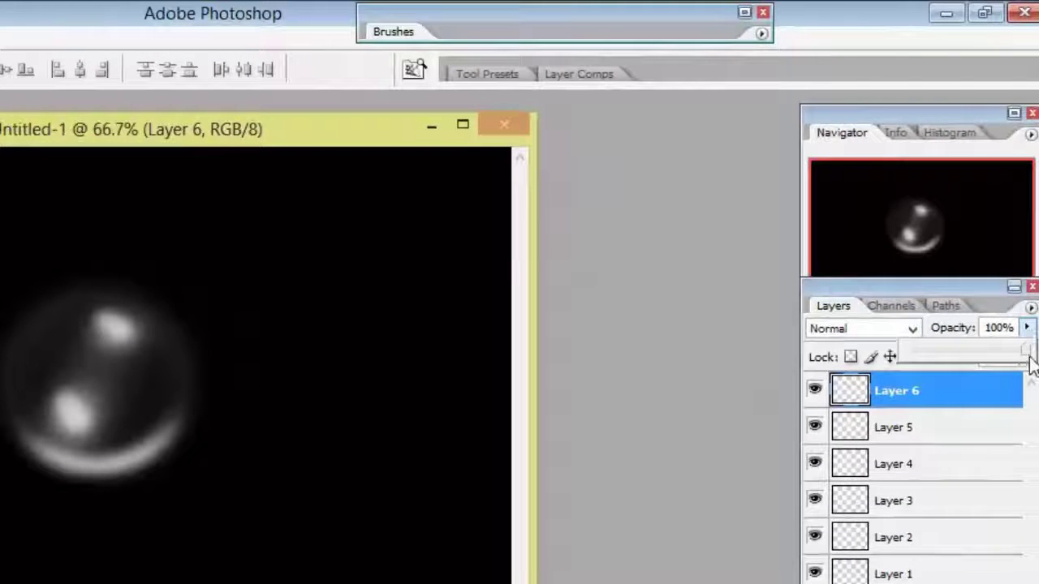
left_click_drag(1027, 365, 1021, 368)
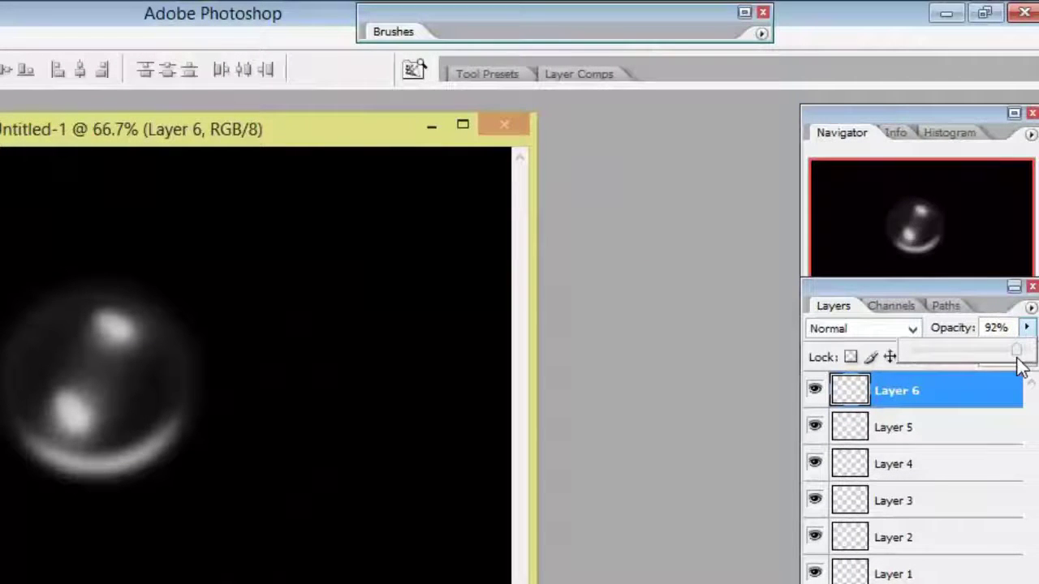
left_click_drag(1013, 368, 975, 384)
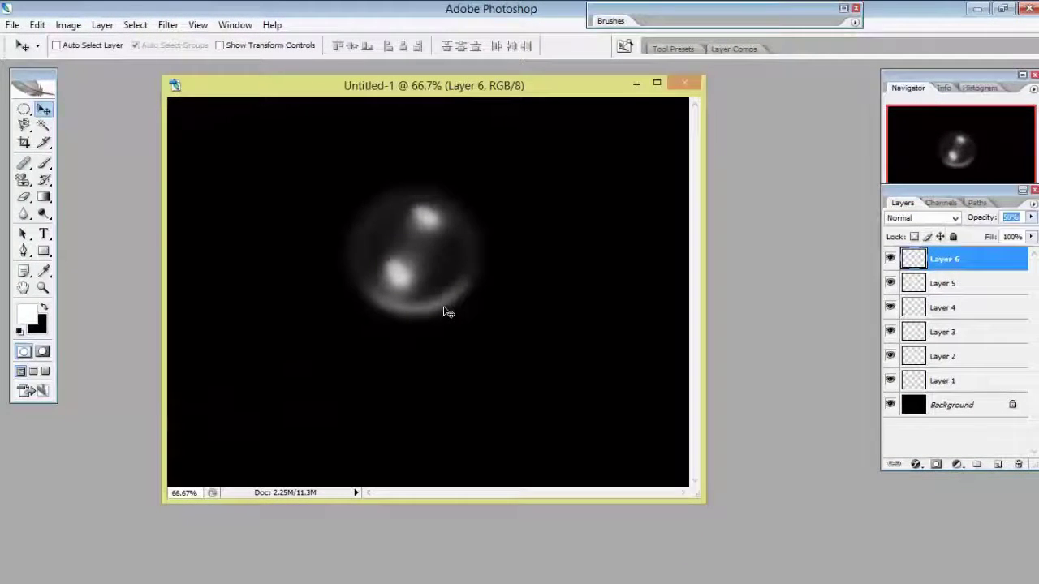
key("Tab")
key("Tab")
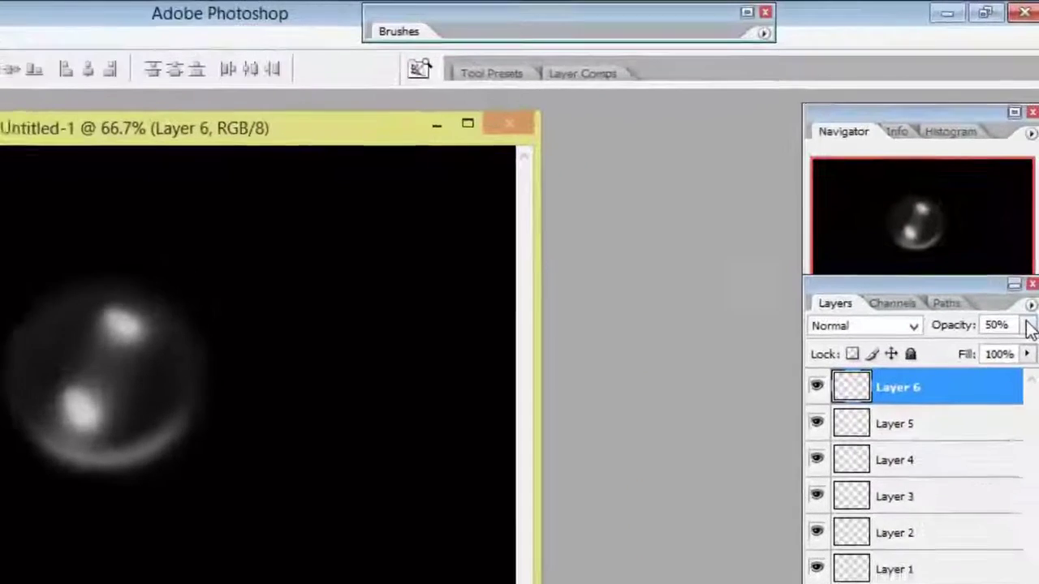
left_click_drag(1031, 236, 992, 237)
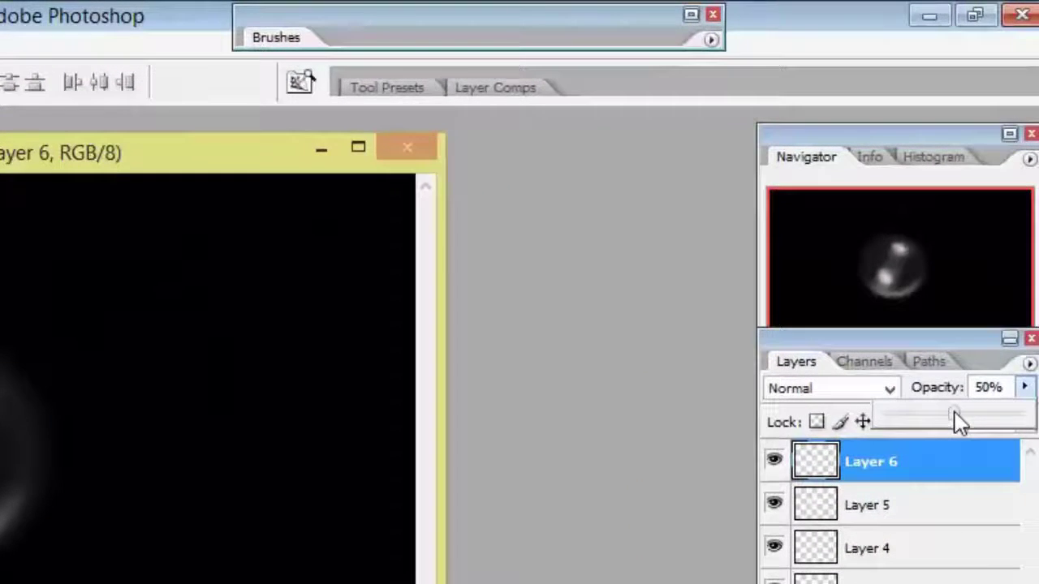
mouse_move(965, 413)
left_mouse_down()
mouse_move(980, 414)
mouse_move(969, 420)
left_mouse_up()
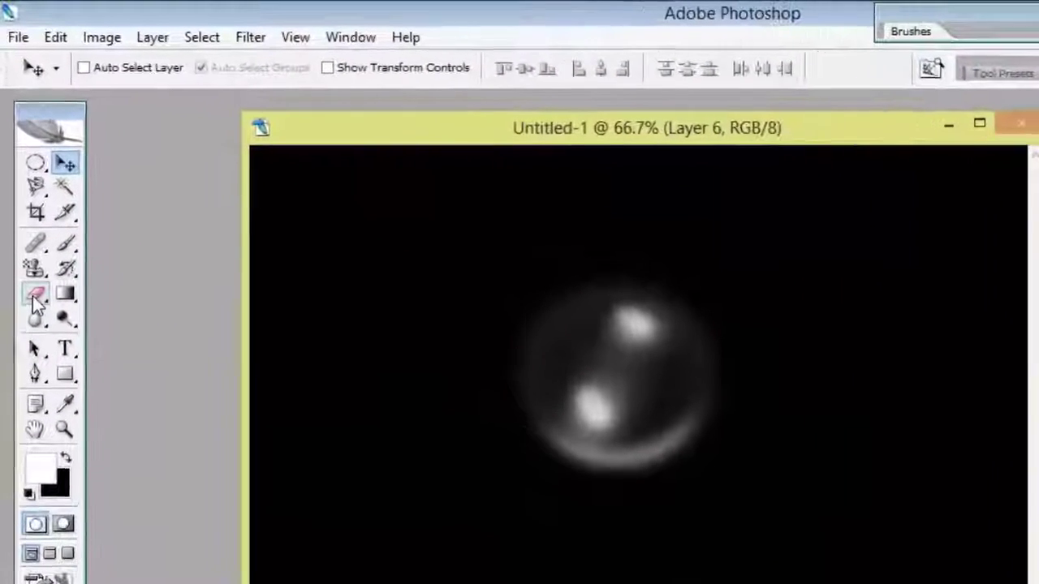
- Switch to the Eraser with the soft 45 px brush
left_click(39, 298)
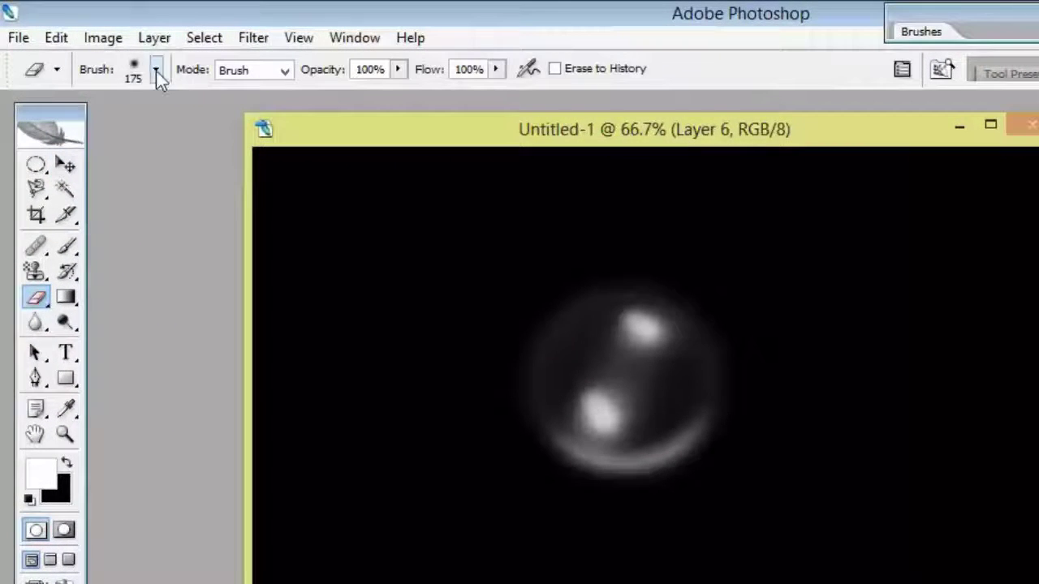
left_click(156, 69)
left_click(442, 454)
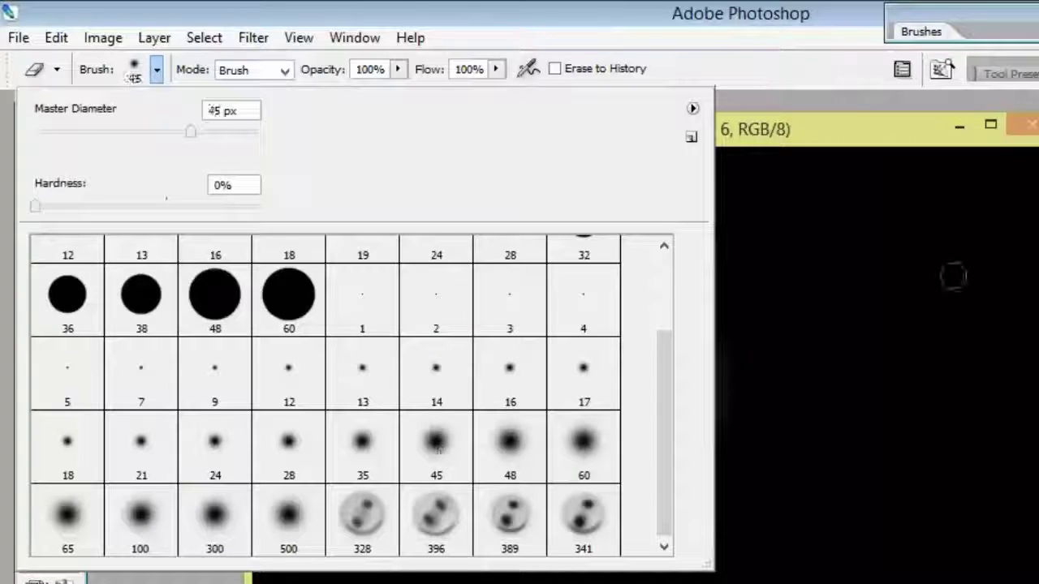
left_click(950, 273)
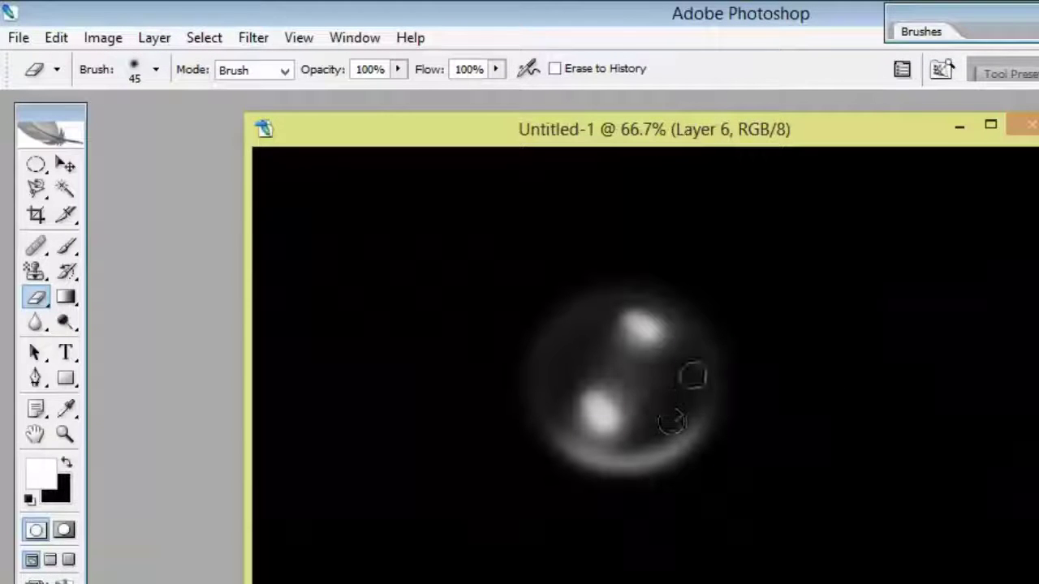
- Erase a test streak across the bubble's lower rim, then undo it
key("Tab")
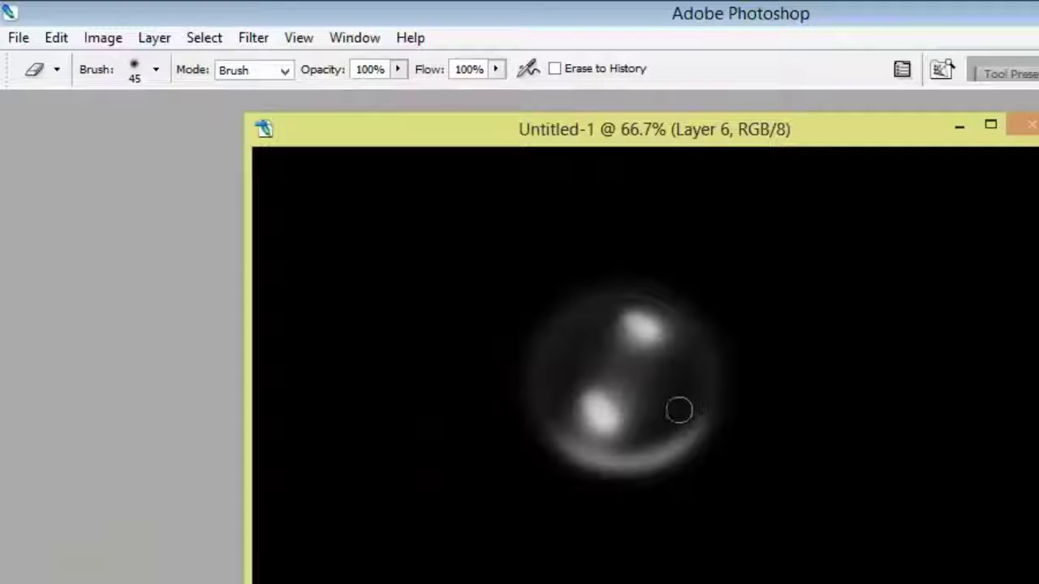
left_click_drag(640, 436, 599, 443)
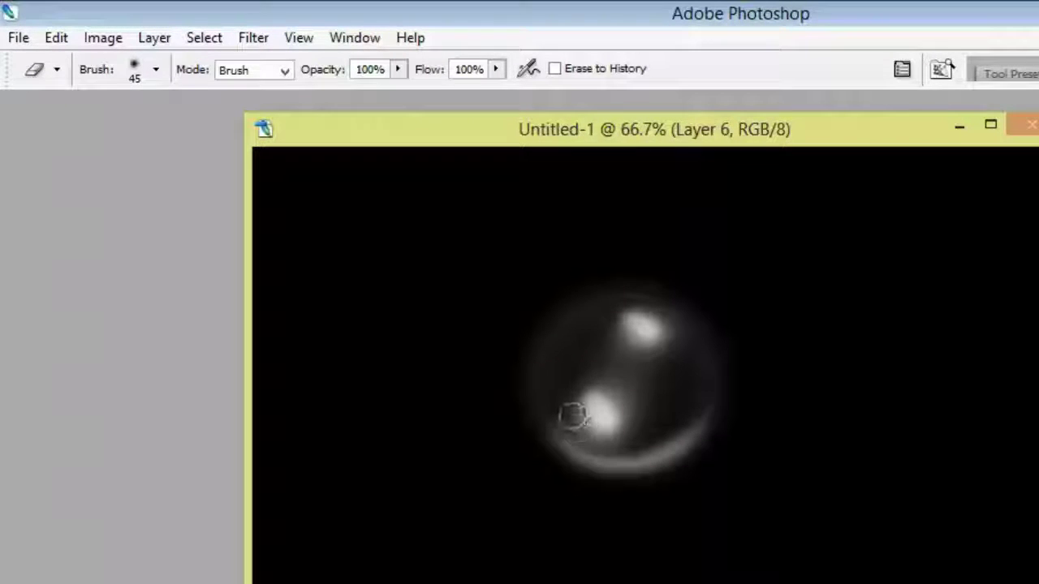
key("ctrl+z")
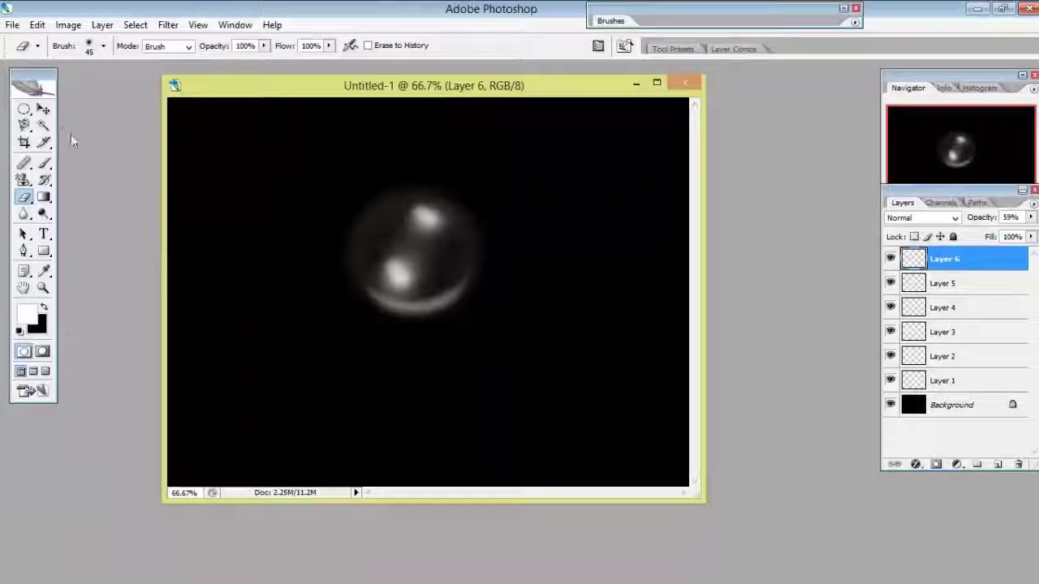
- Delete the black Background layer
left_click(45, 110)
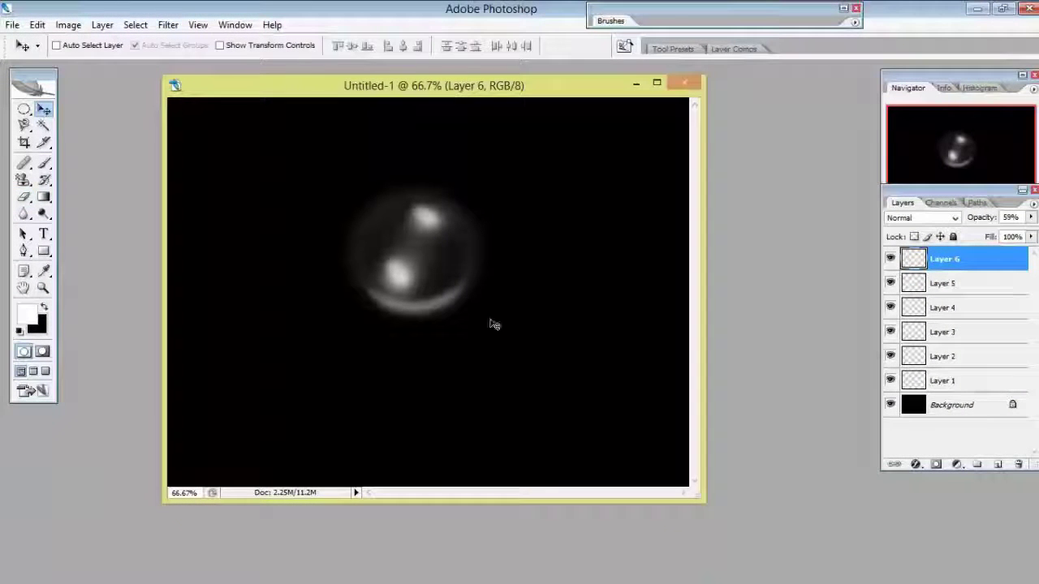
left_click(946, 406)
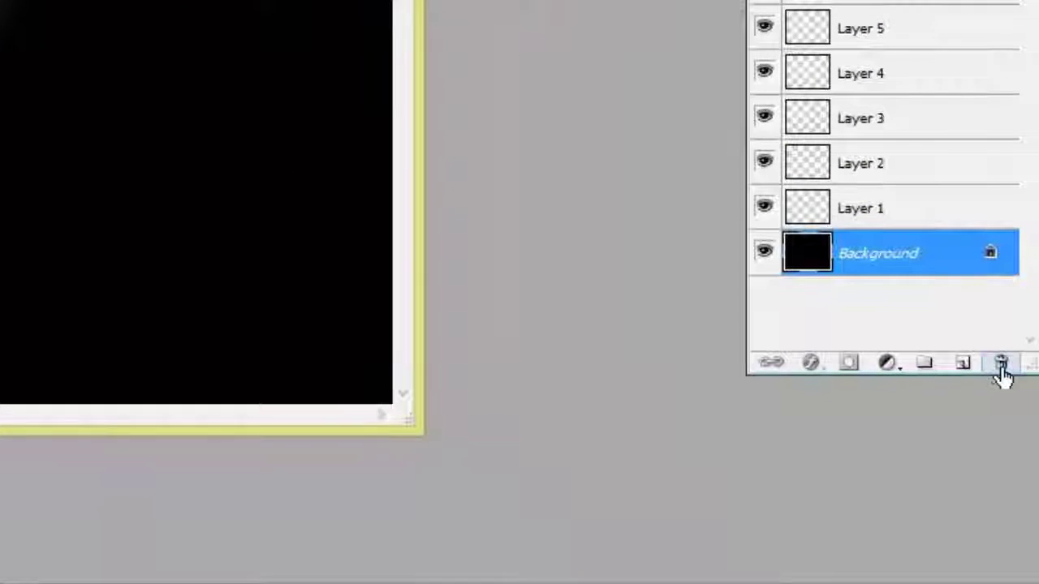
left_click(998, 363)
left_click(367, 135)
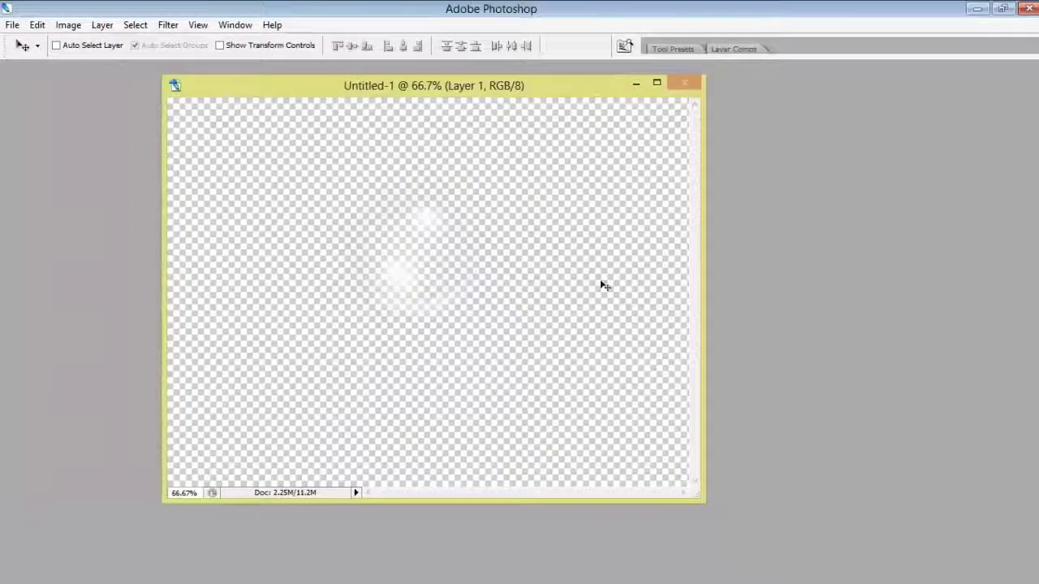
- Select Layers 2 through 6 and merge them into a single Layer 6
key("Tab")
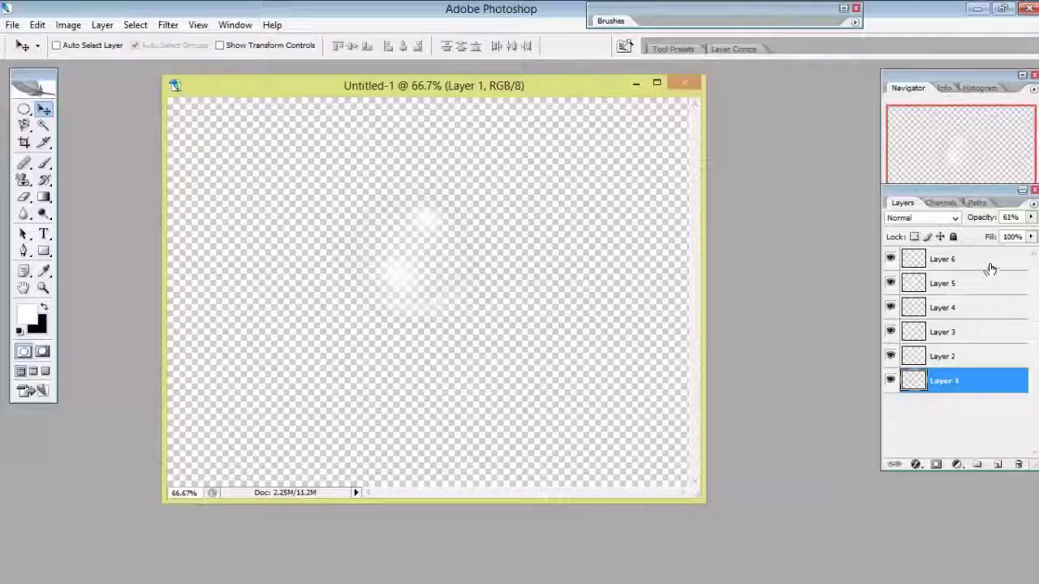
left_click(991, 268, "ctrl")
left_click(988, 286, "ctrl")
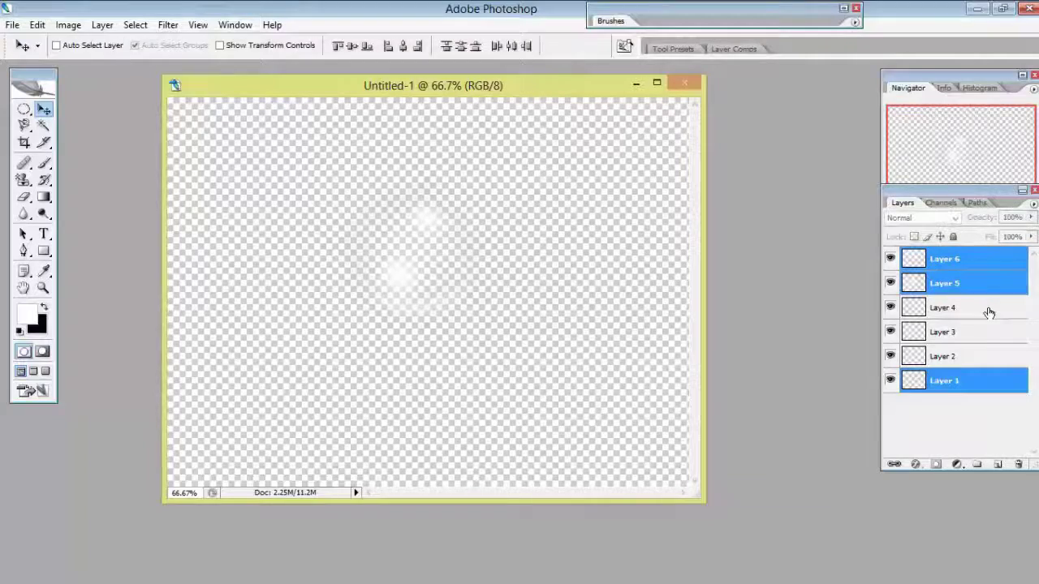
left_click(988, 312, "ctrl")
left_click(986, 333, "ctrl")
left_click(984, 356, "ctrl")
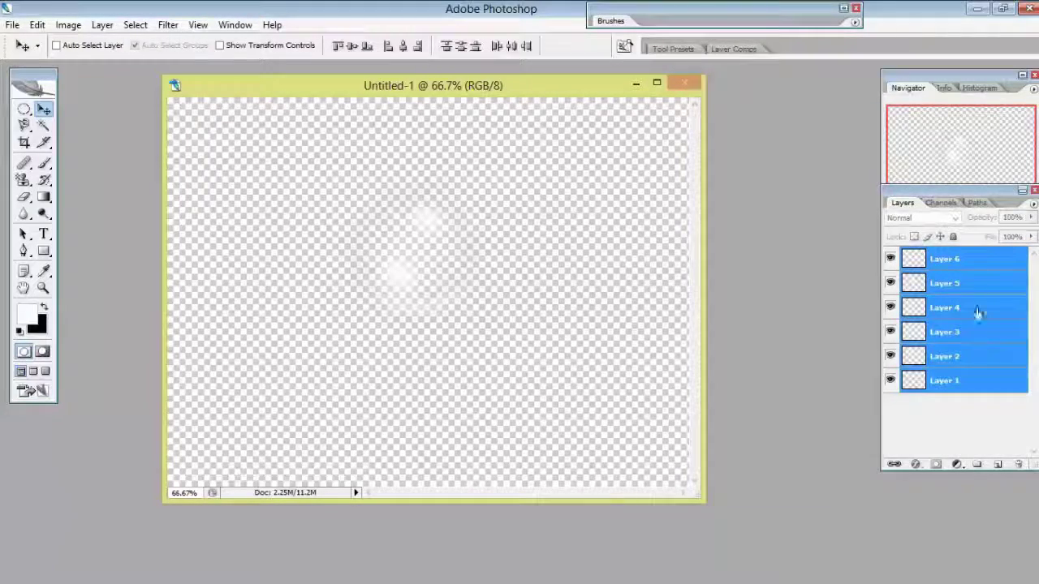
right_click(974, 268)
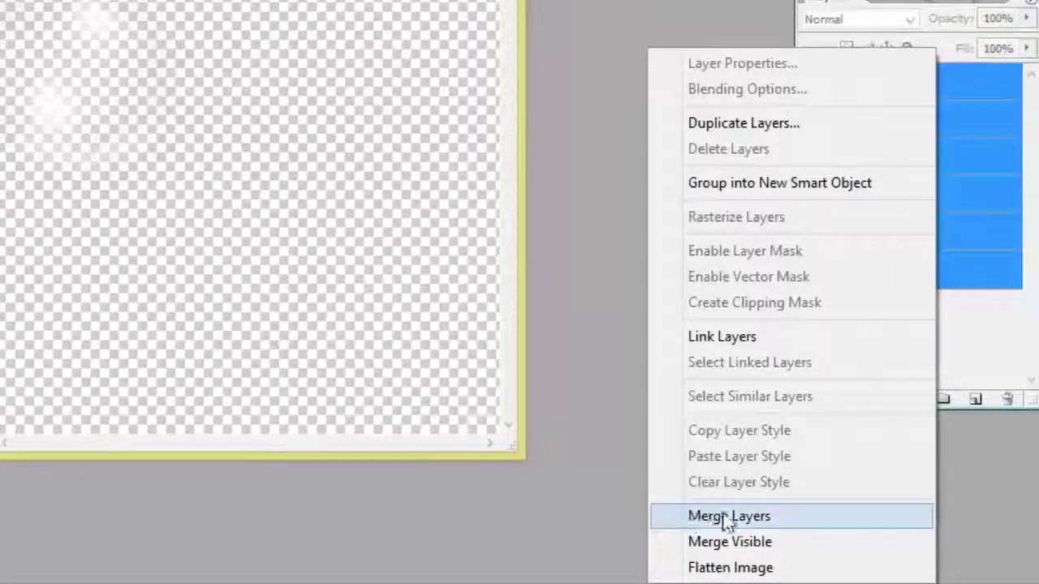
left_click(726, 520)
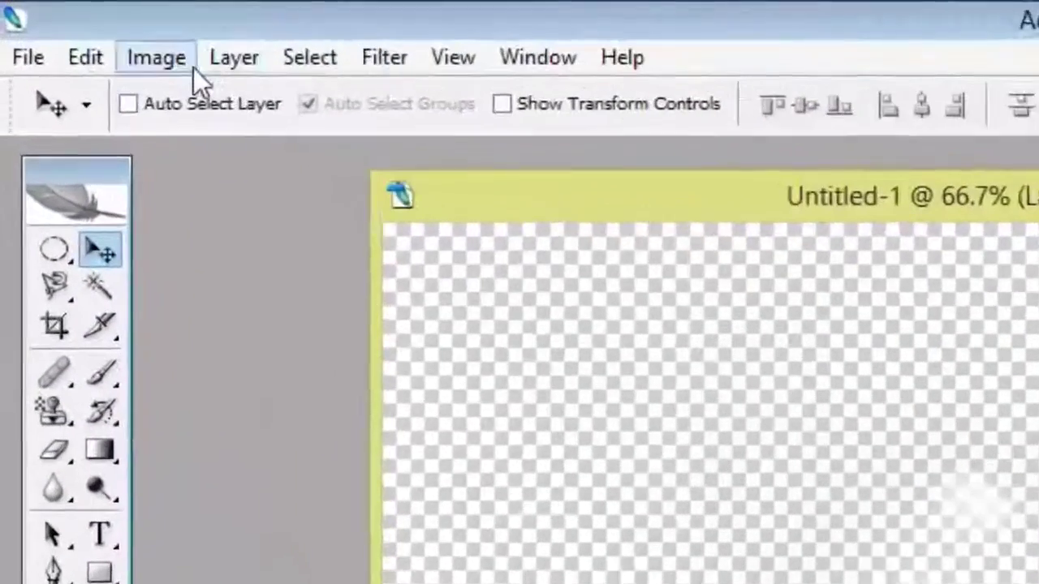
left_click(138, 47)
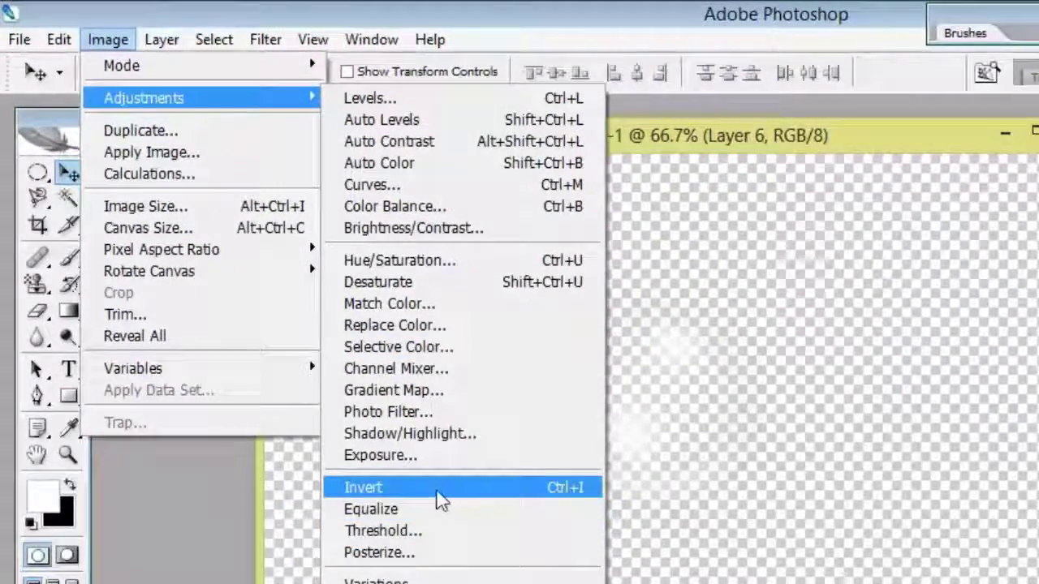
- Invert the merged bubble to dark grey and draw a rectangular selection tightly around it
left_click(435, 492)
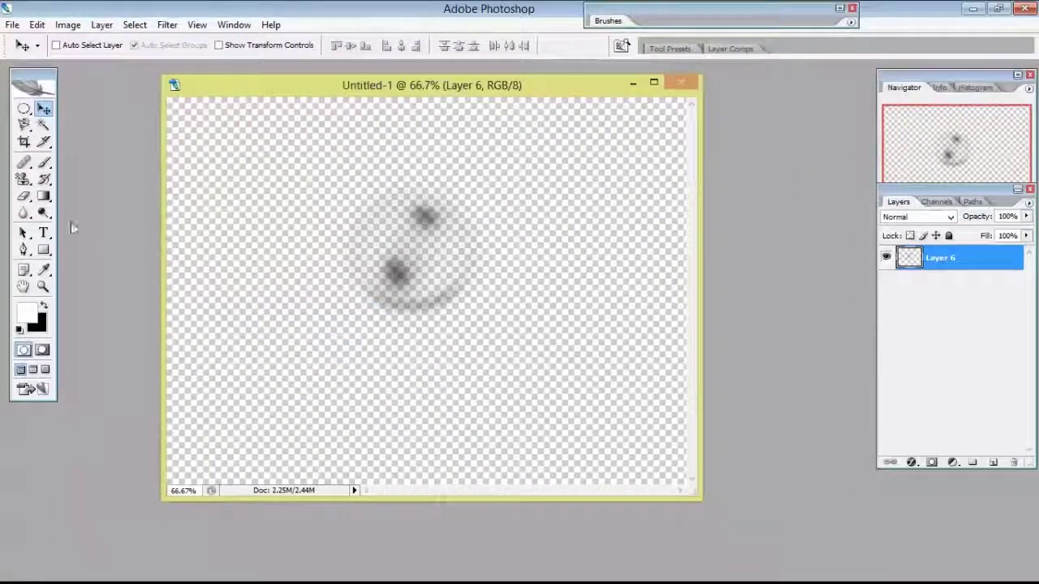
left_click(24, 109)
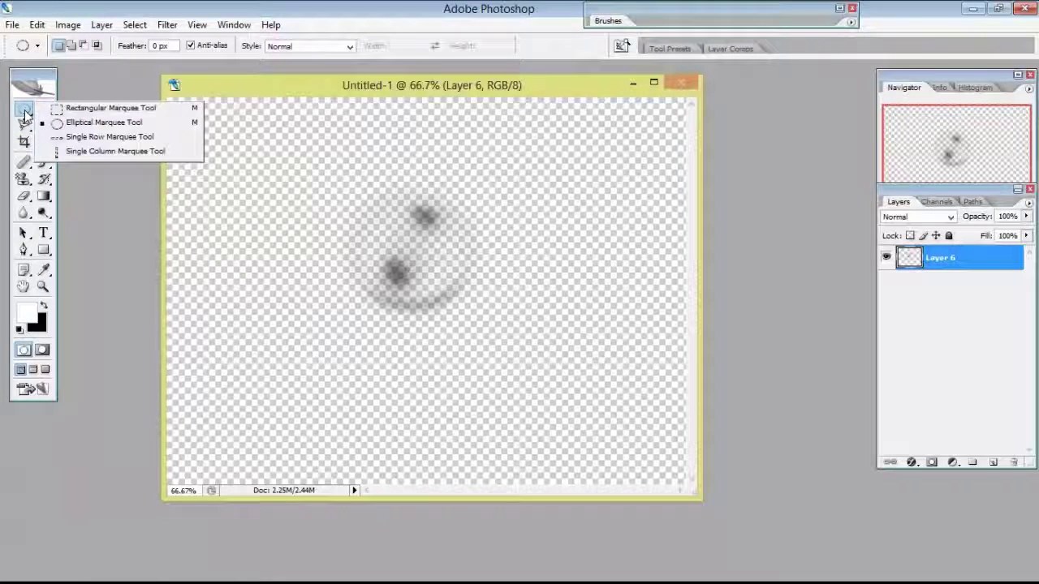
key("Tab")
left_click_drag(319, 167, 529, 345)
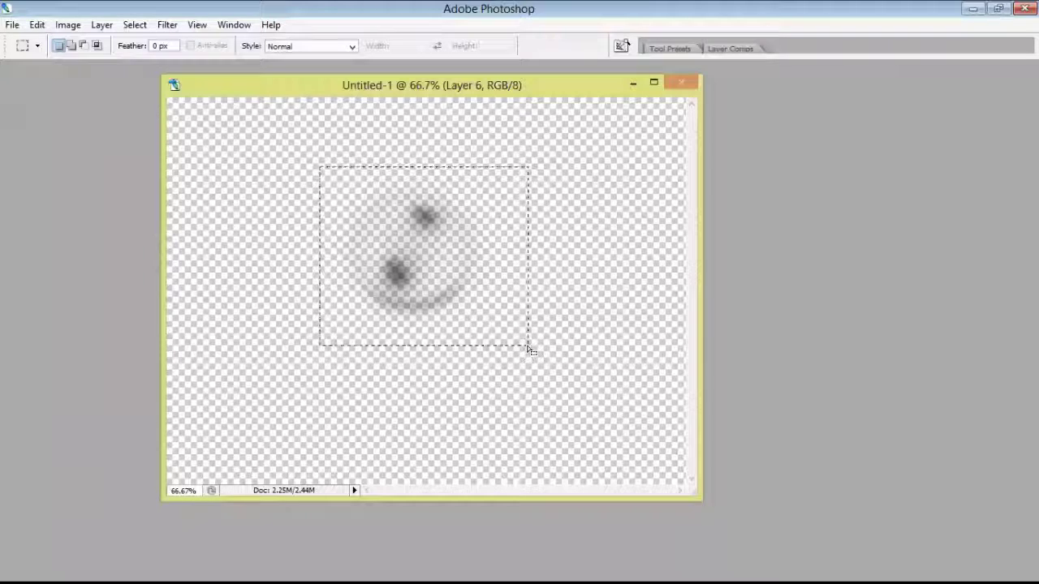
left_click(568, 385)
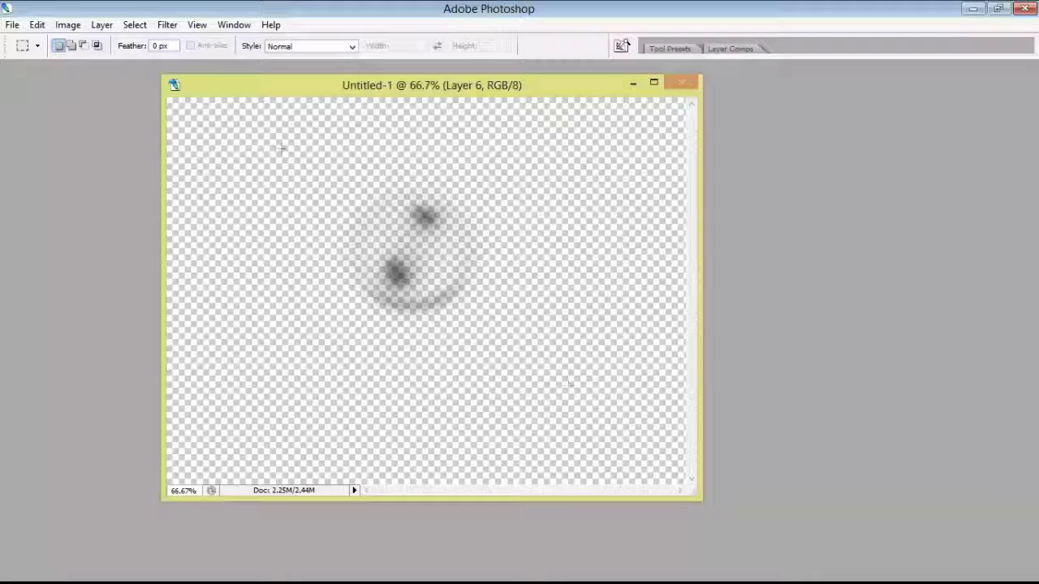
left_click_drag(330, 182, 504, 349)
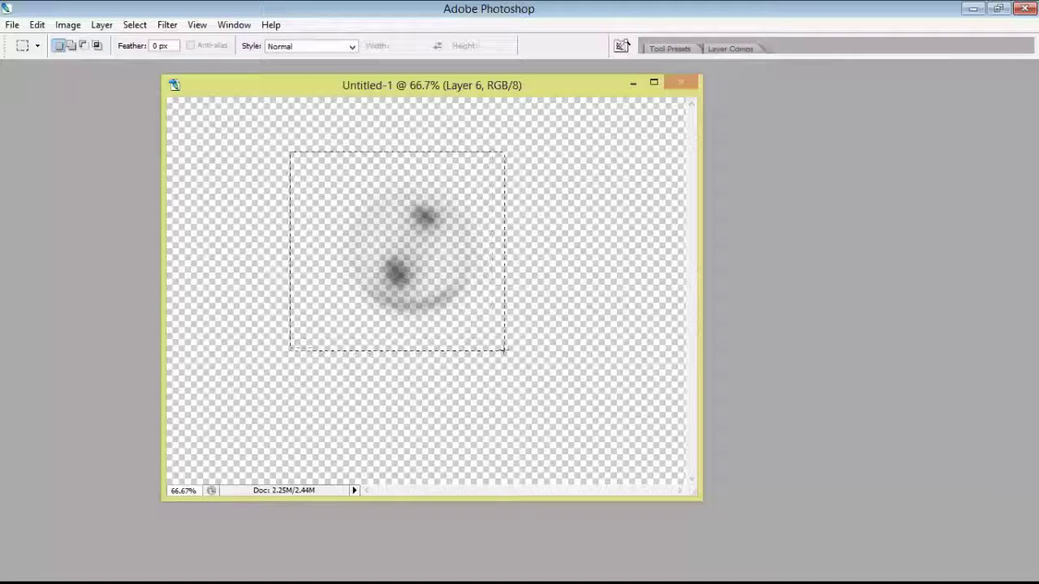
key("Tab")
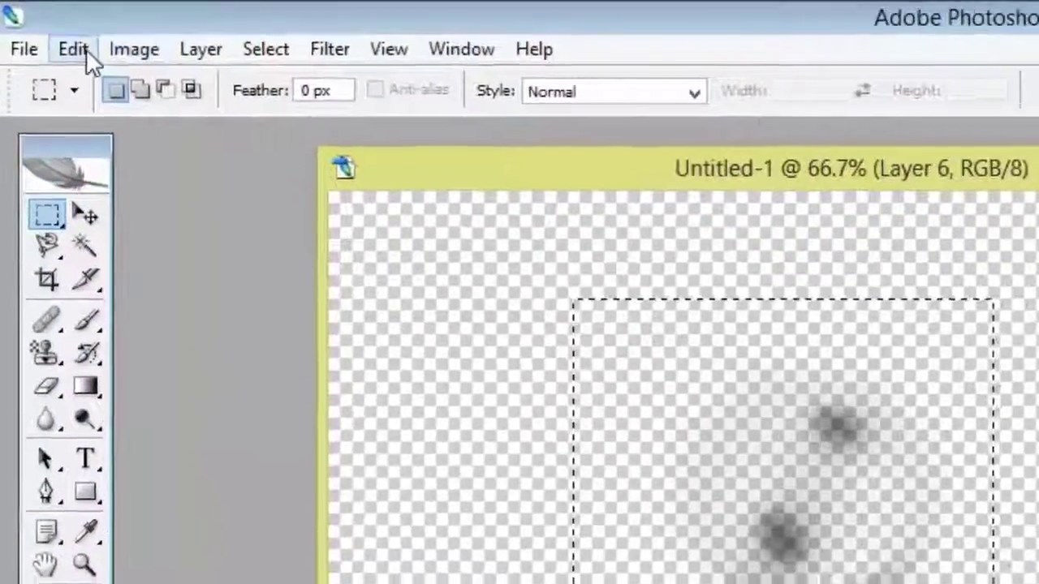
- Define the selected bubble as a new brush preset named 'Bulbbule'
left_click(86, 50)
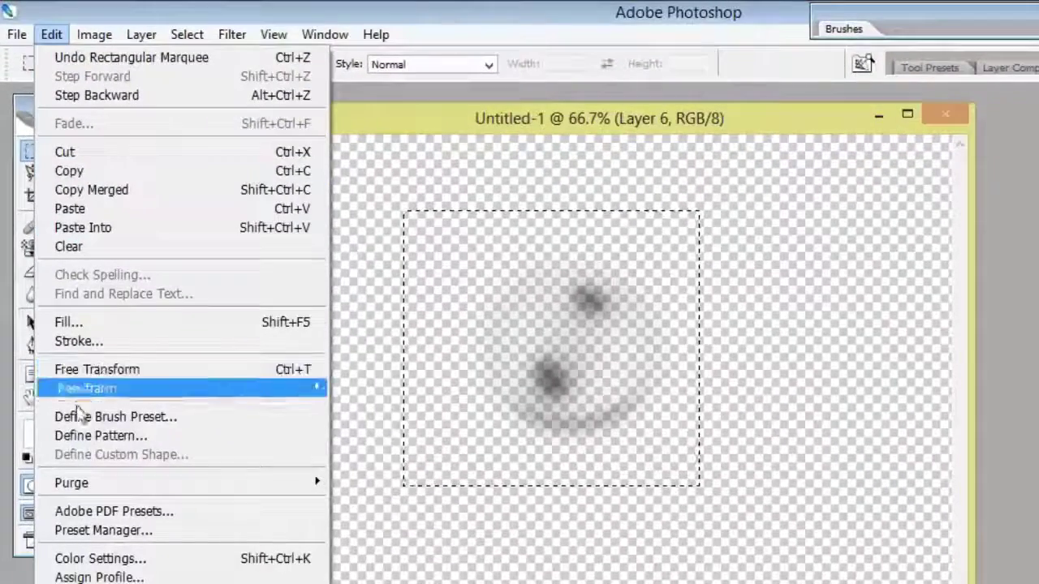
left_click(152, 419)
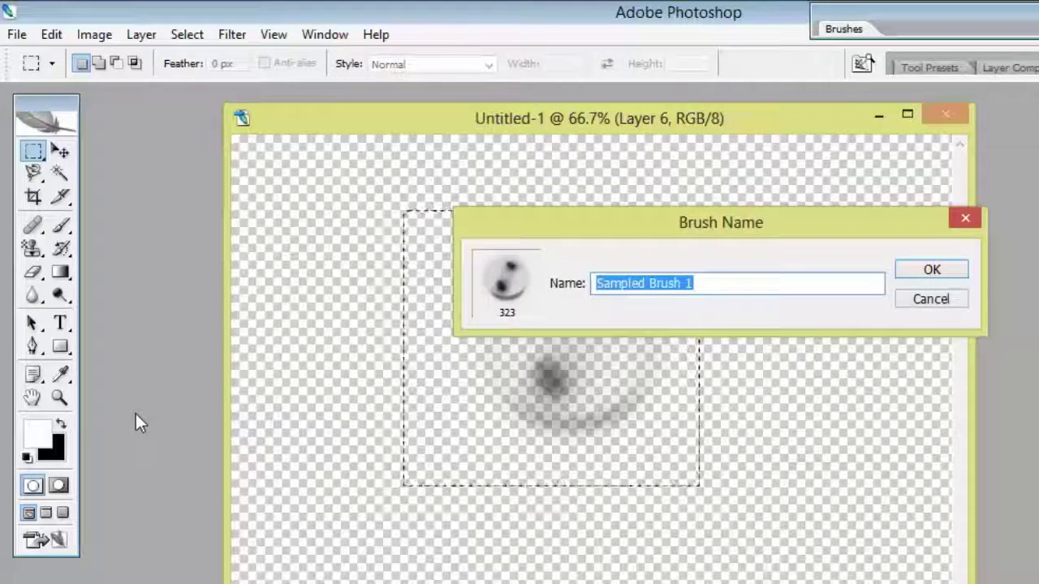
type("Bu")
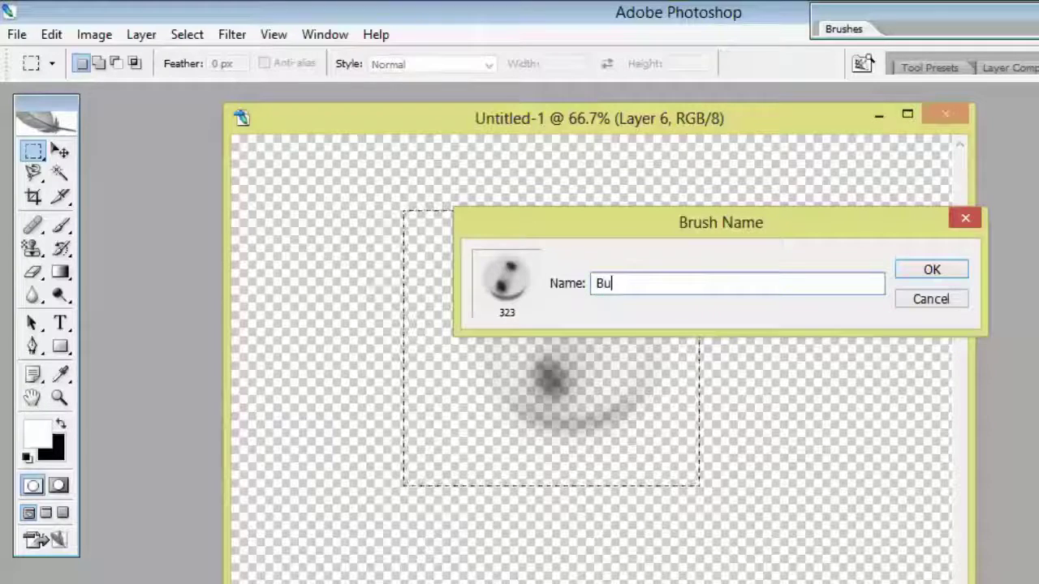
type("lbbule")
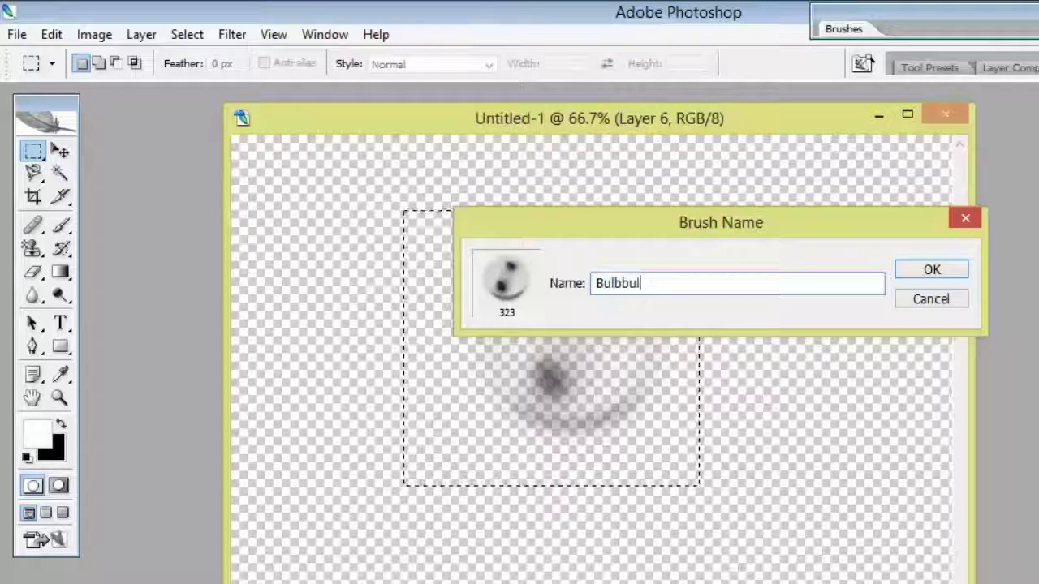
left_click(932, 272)
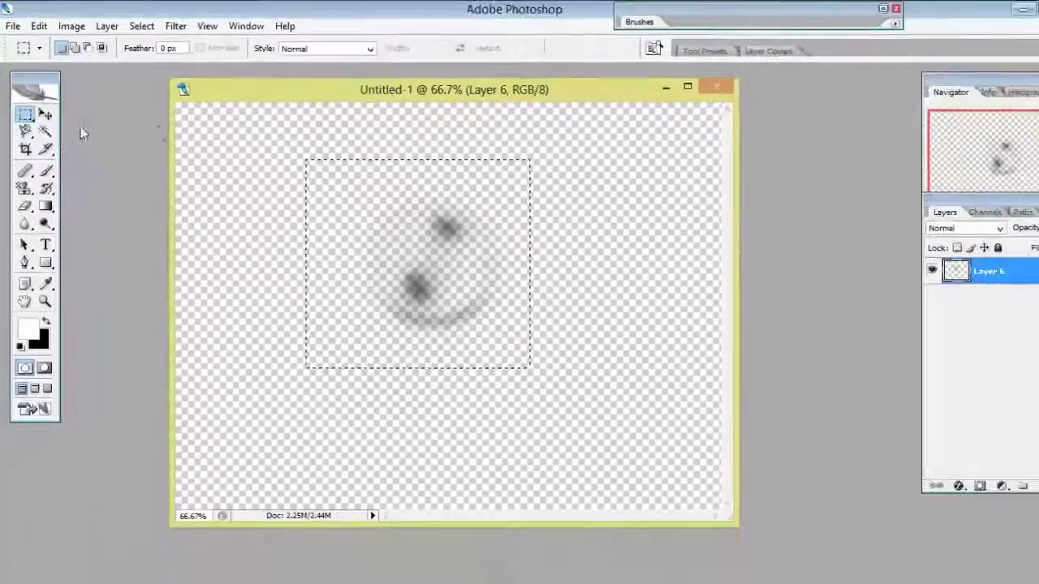
- Deselect the bubble and fill Layer 6 with solid black
key("v")
key("ctrl+d")
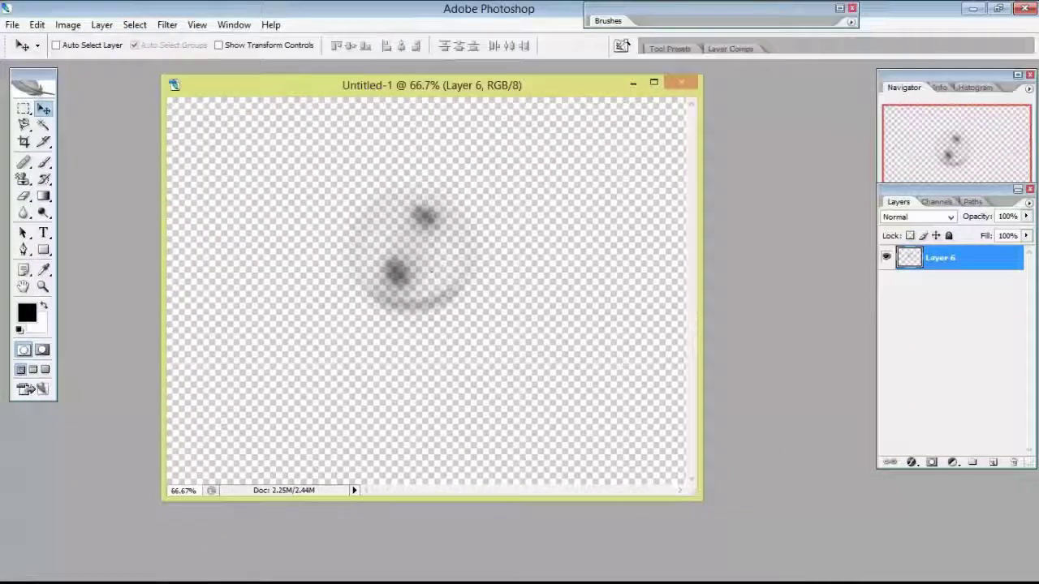
key("alt+BackSpace")
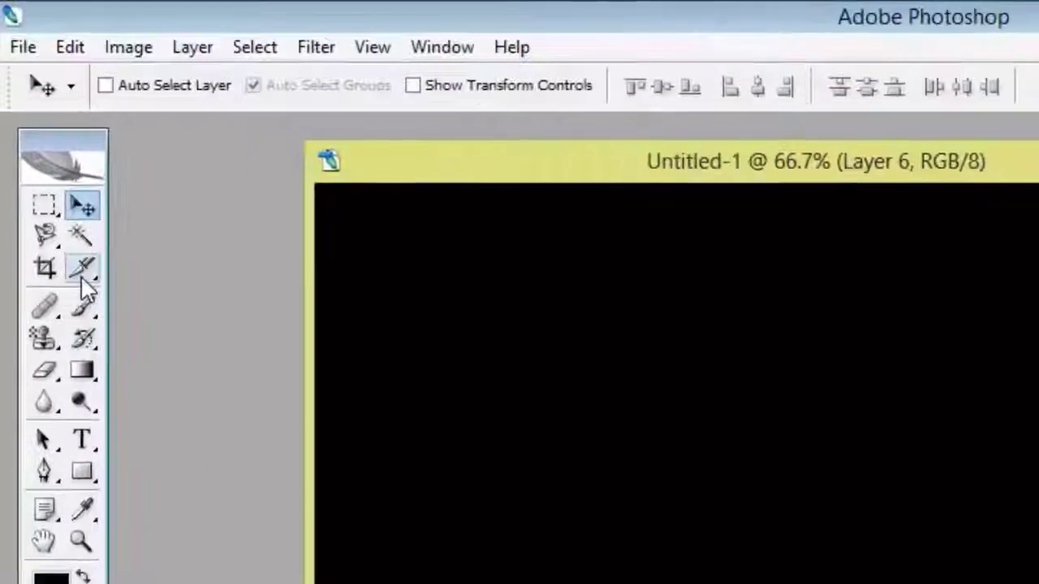
- Choose the custom bubble brush 323 and shrink it to 125 px
left_click(89, 329)
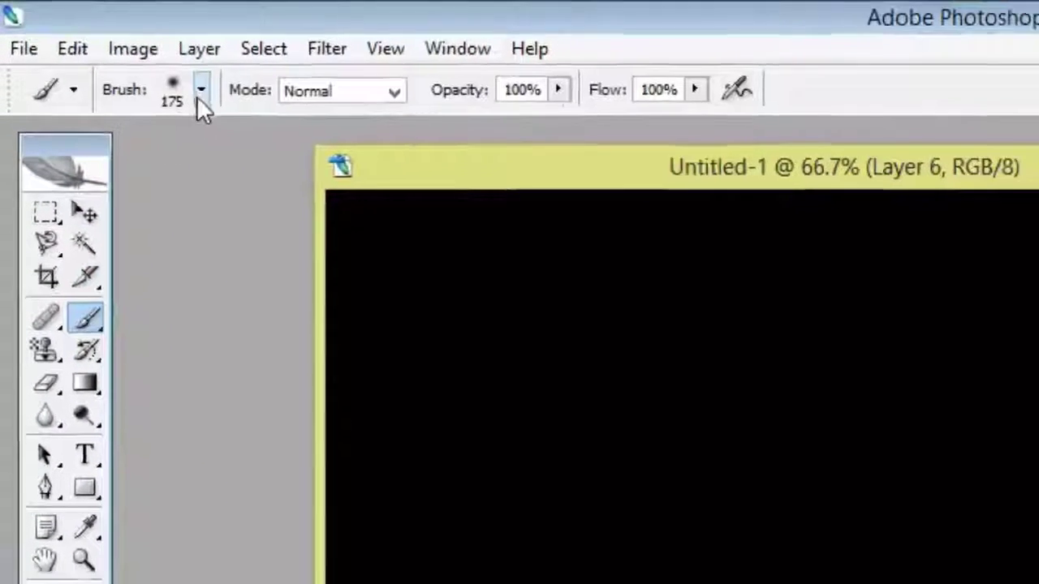
left_click(205, 94)
left_click_drag(733, 428, 734, 528)
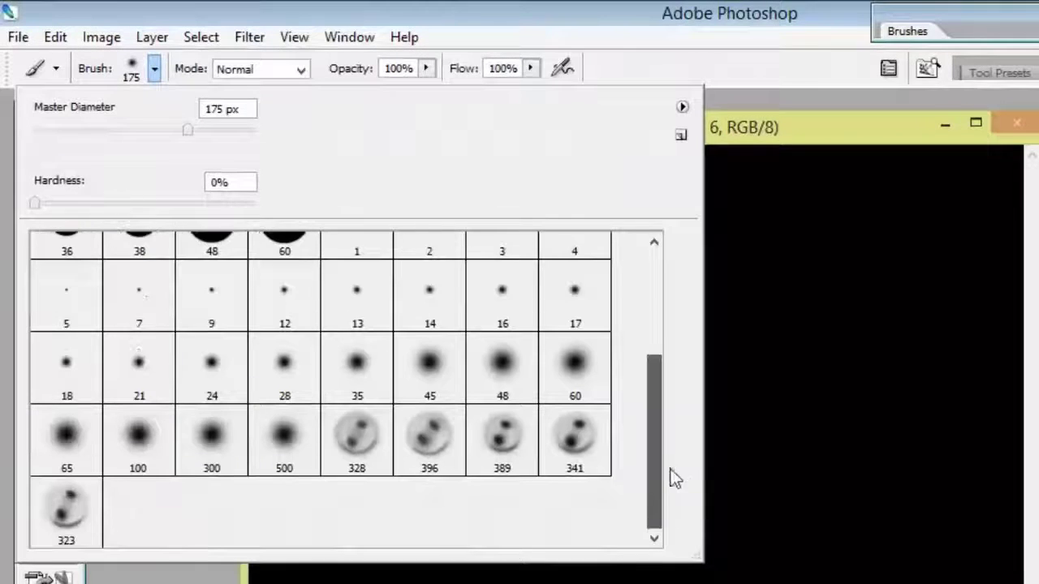
left_click(66, 511)
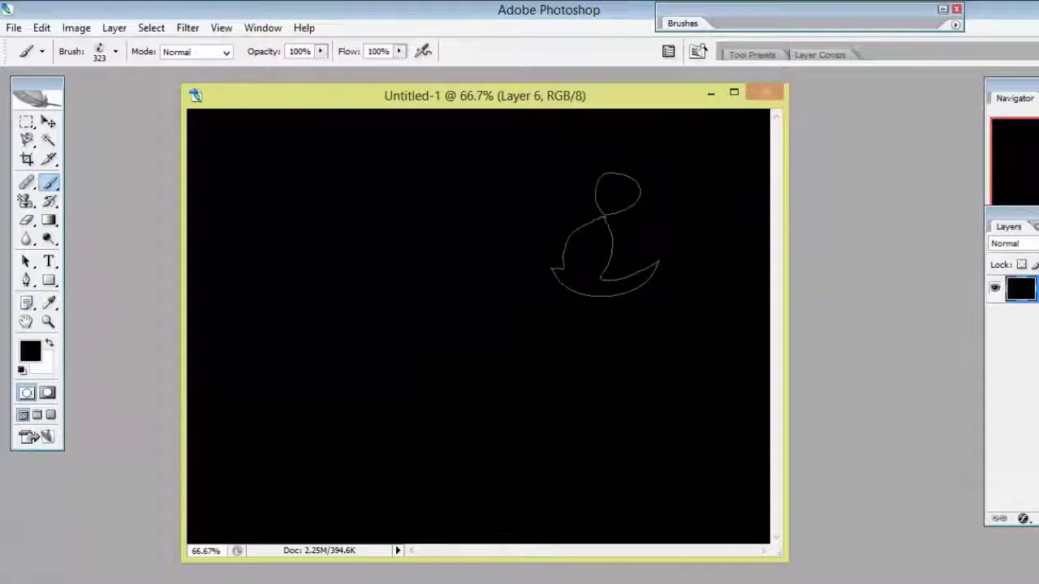
key("bracketleft")
key("bracketleft")
key("bracketleft")
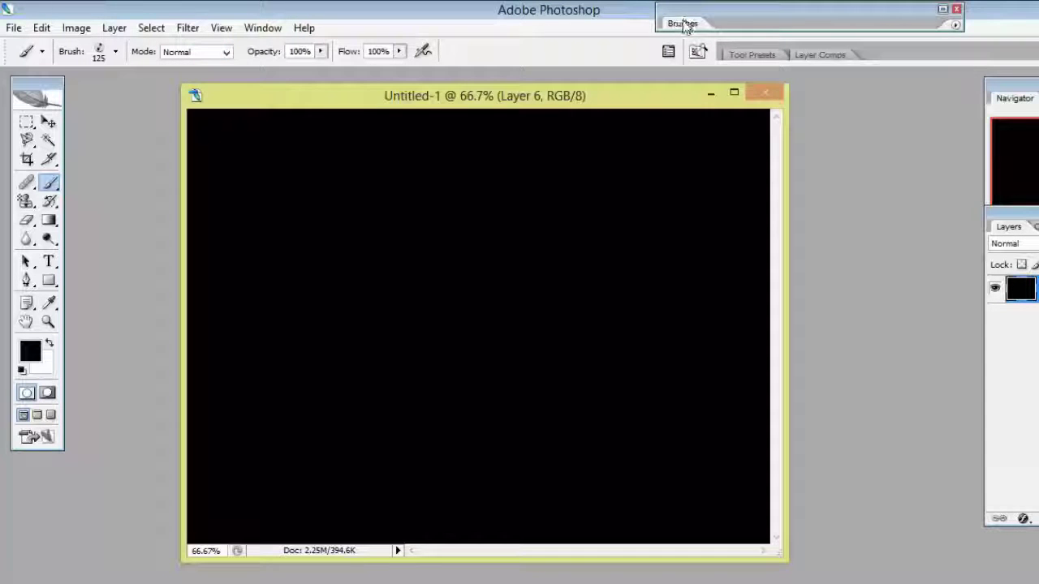
- Float the Brushes palette as a panel beside the canvas via Window > Brushes
mouse_move(709, 20)
left_mouse_down()
mouse_move(803, 112)
mouse_move(771, 130)
left_mouse_up()
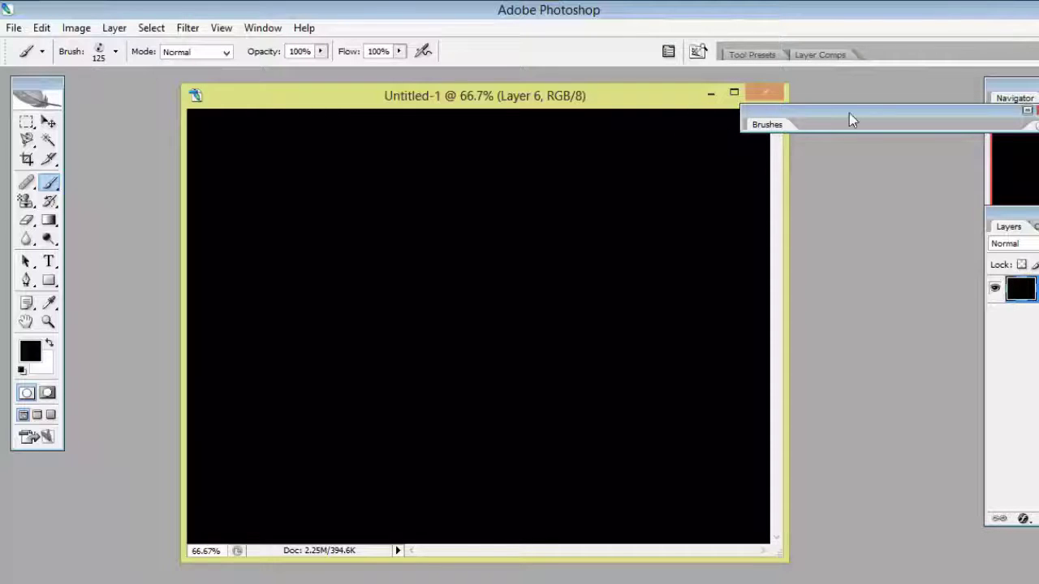
left_click(1036, 109)
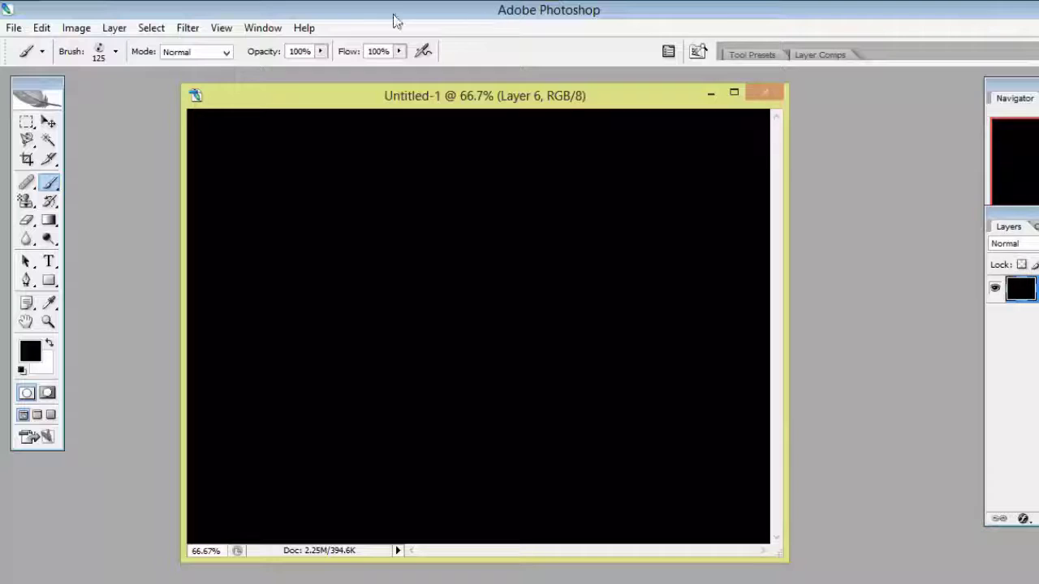
left_click(262, 27)
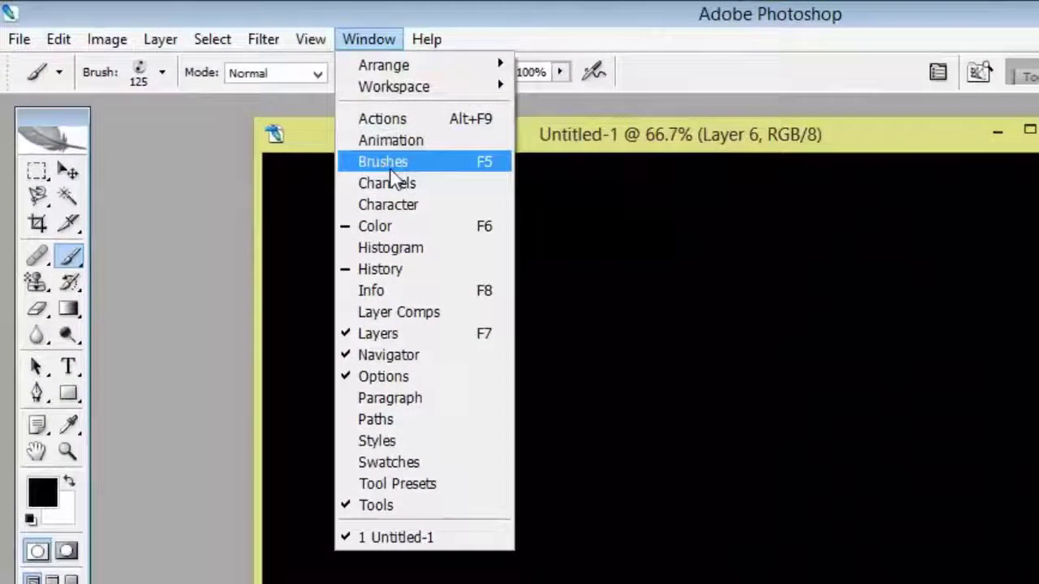
left_click(276, 114)
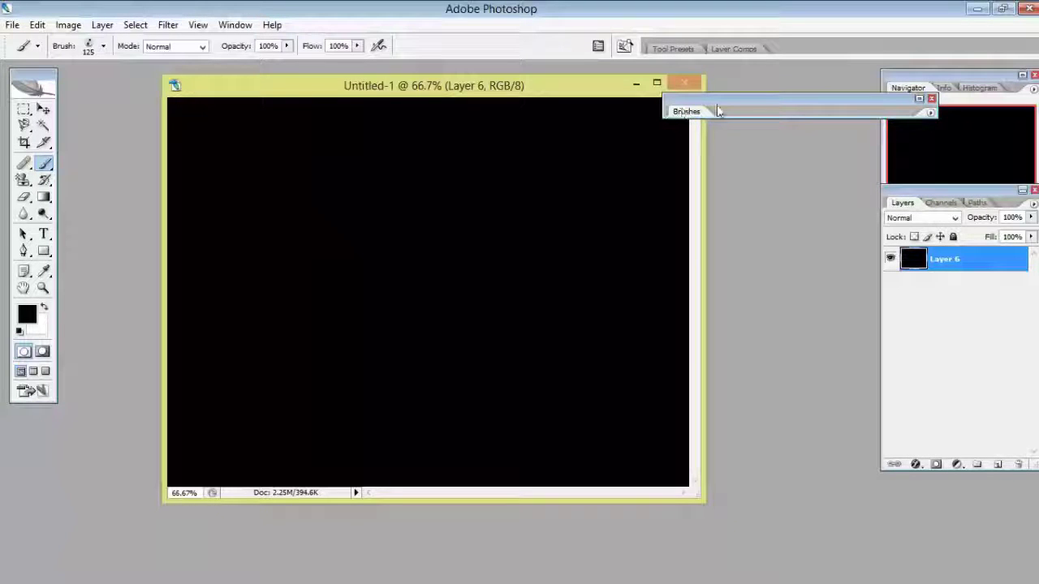
left_click_drag(722, 106, 729, 99)
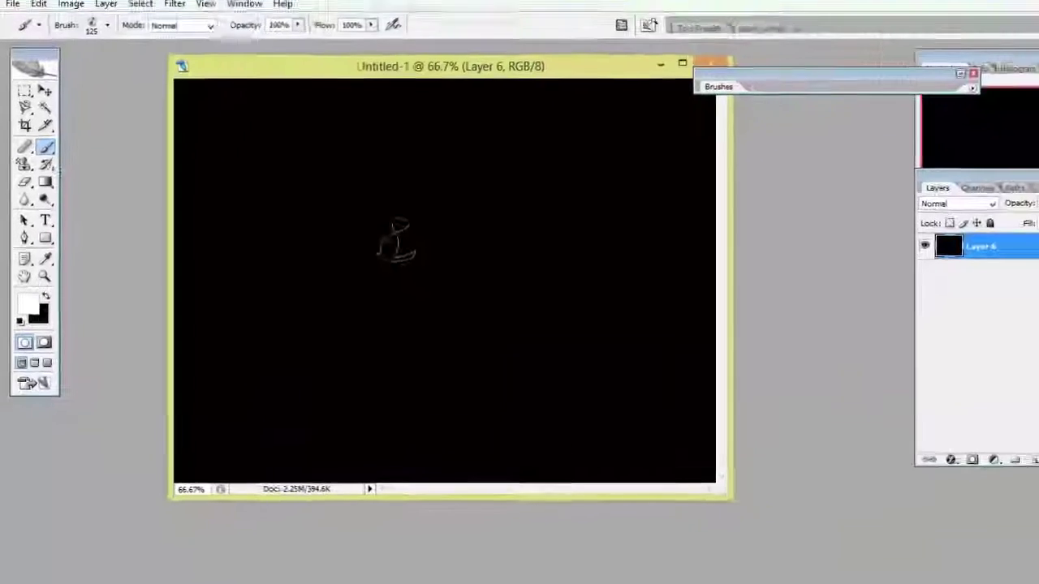
- Paint a test bubble and undo it, leaving the canvas plain black
left_click(382, 252)
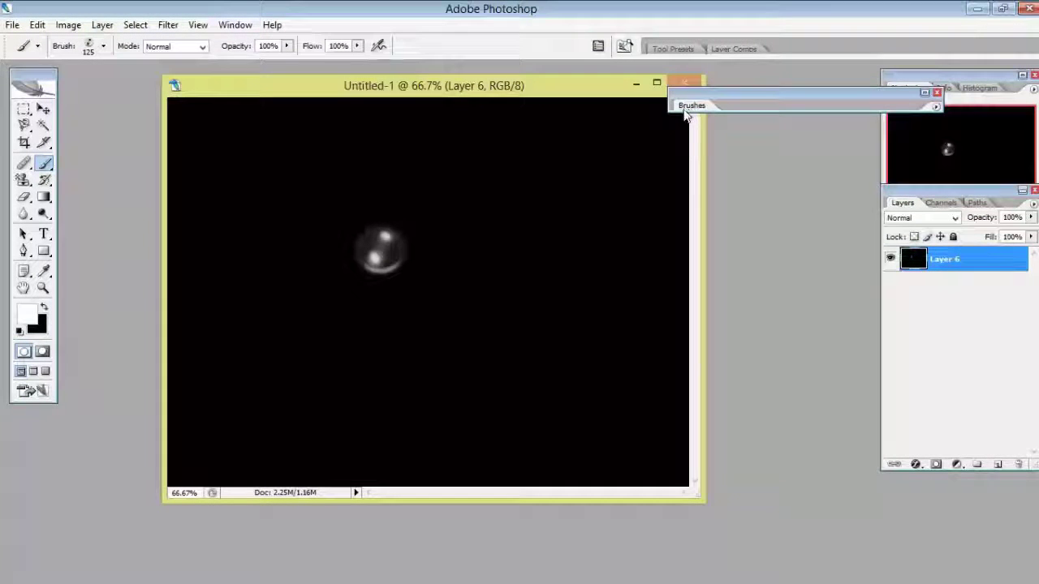
key("ctrl+z")
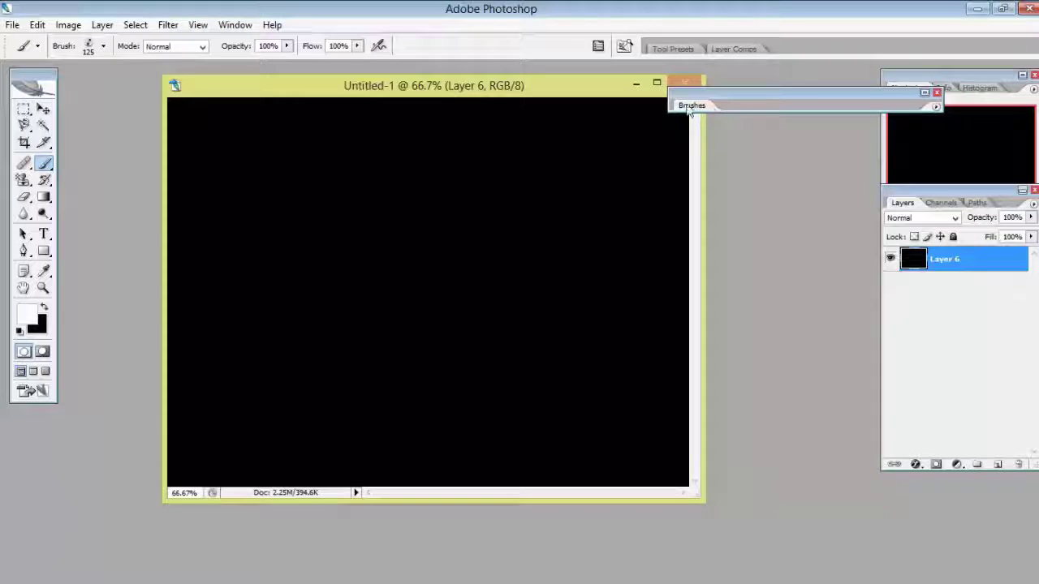
left_click(695, 106)
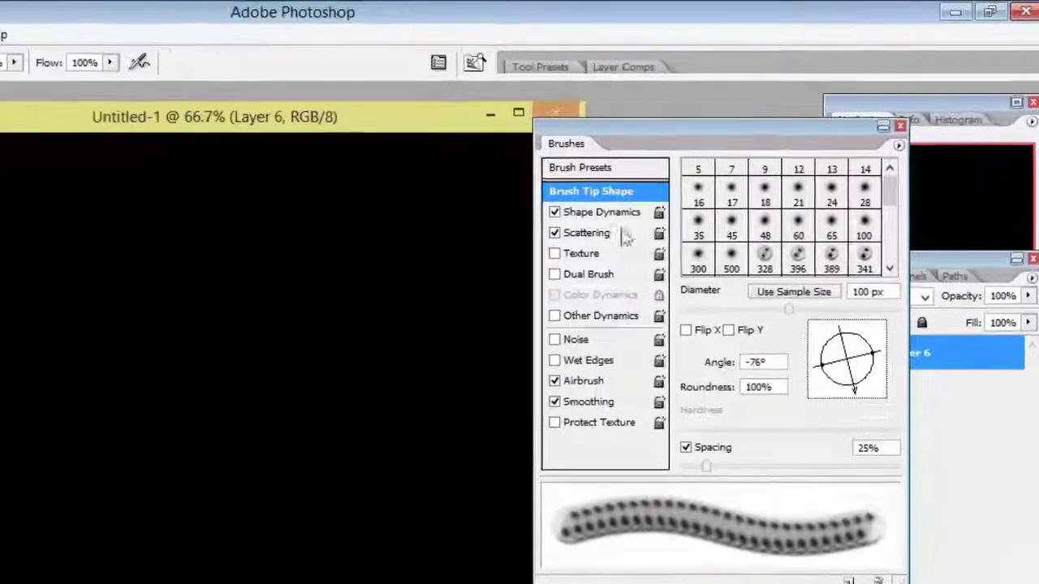
- Set Shape Dynamics: size jitter 100%, angle jitter 45%, roundness jitter 28%, minimum roundness 100%
left_click(631, 185)
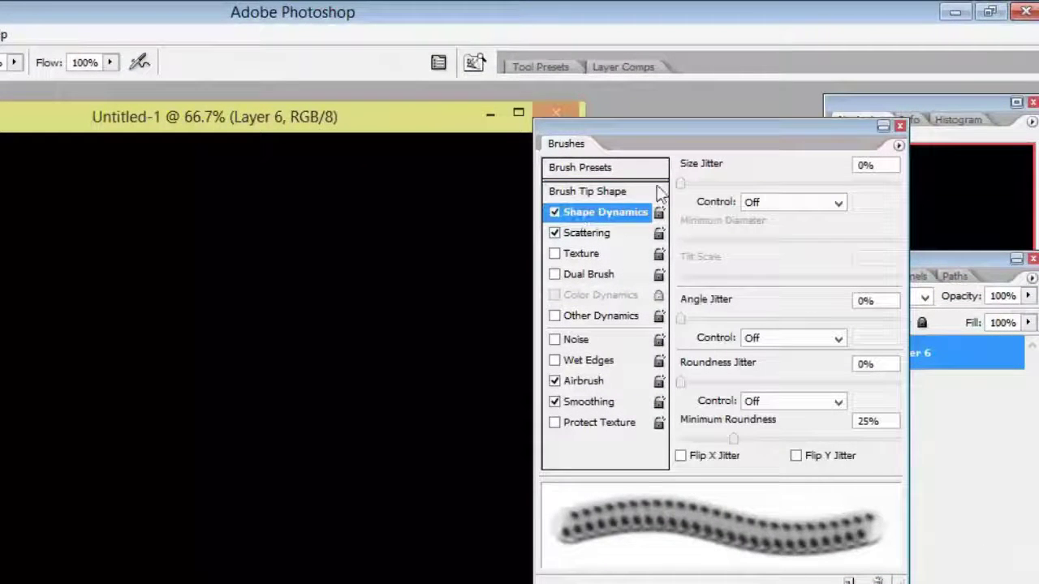
left_click_drag(679, 183, 818, 183)
left_click_drag(894, 179, 911, 184)
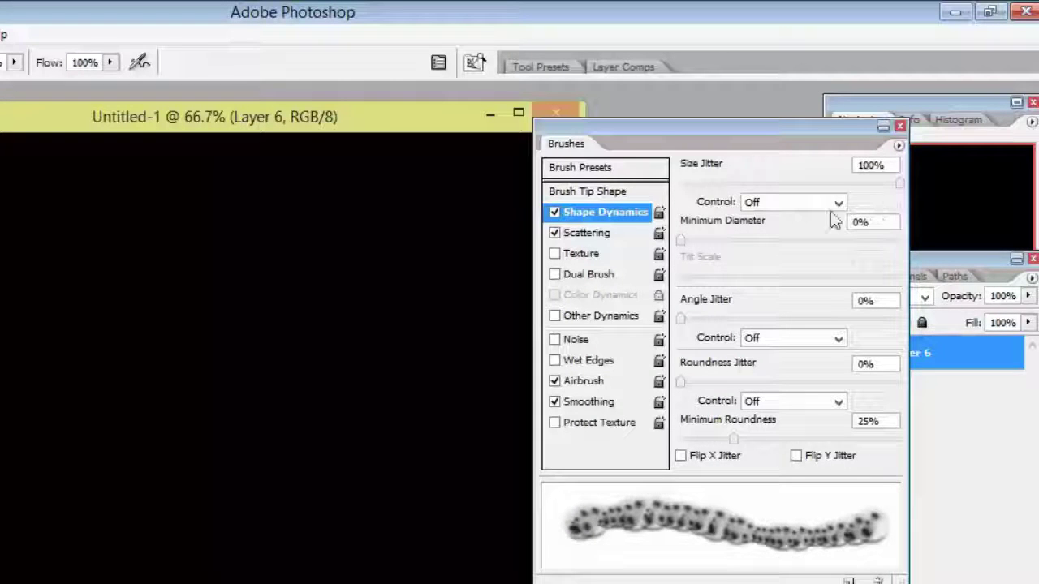
mouse_move(684, 239)
left_mouse_down()
mouse_move(764, 280)
mouse_move(631, 293)
left_mouse_up()
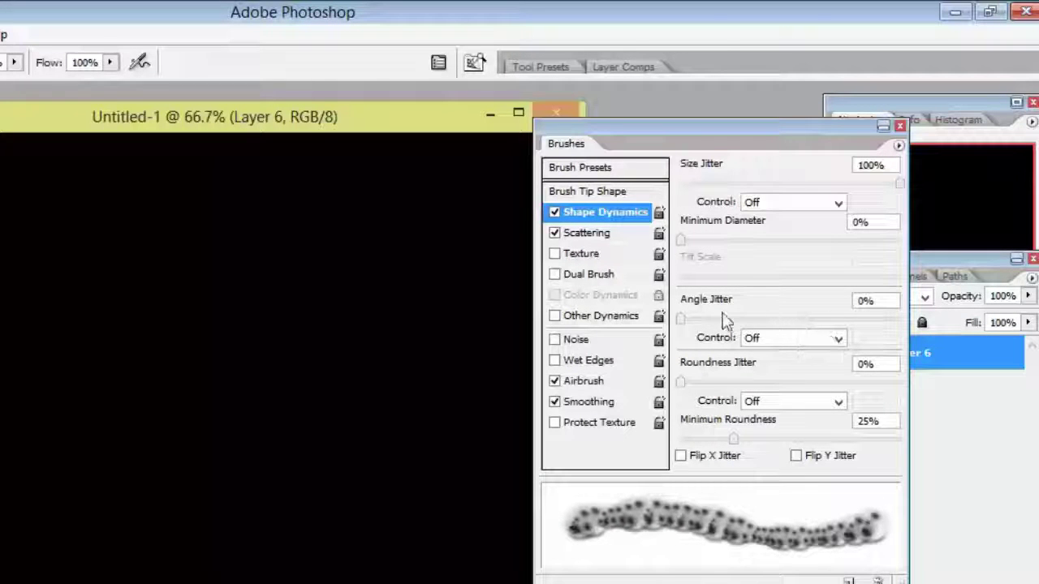
mouse_move(682, 317)
left_mouse_down()
mouse_move(812, 319)
mouse_move(784, 323)
left_mouse_up()
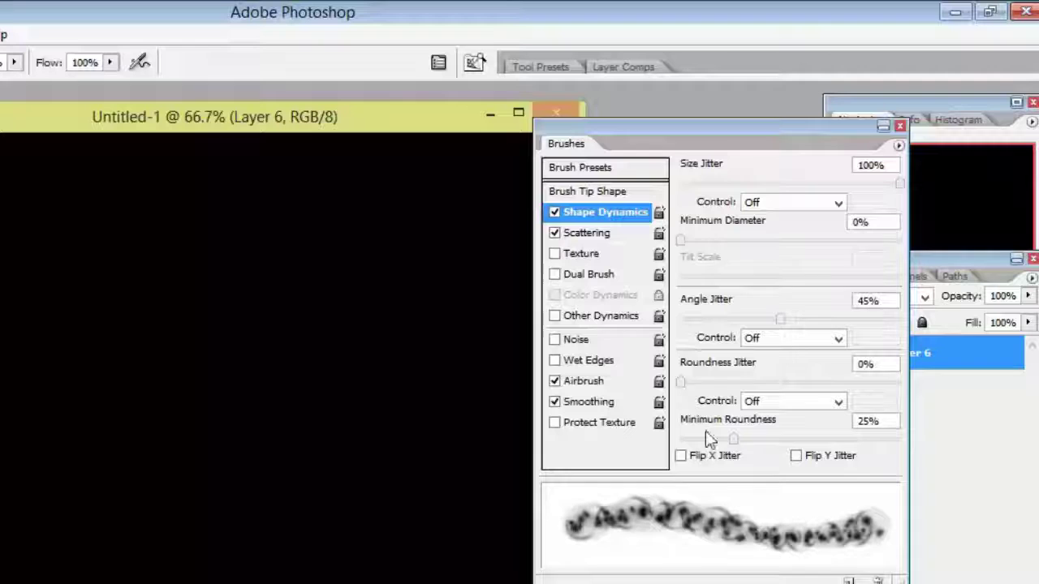
mouse_move(682, 381)
left_mouse_down()
mouse_move(880, 382)
mouse_move(656, 399)
mouse_move(742, 384)
left_mouse_up()
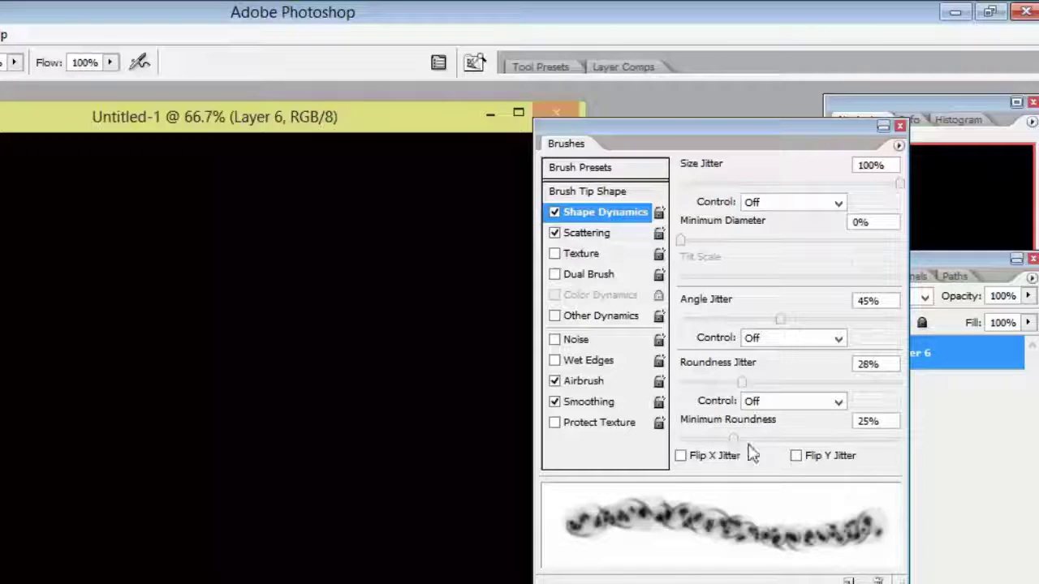
mouse_move(735, 438)
left_mouse_down()
mouse_move(827, 428)
mouse_move(903, 444)
left_mouse_up()
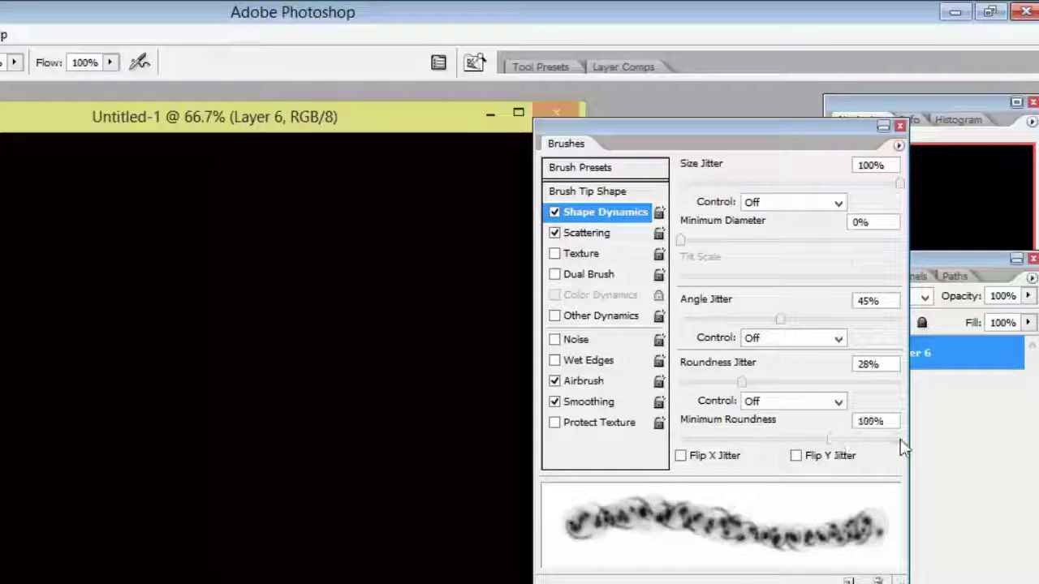
- Set Scattering to 682% with 57% count jitter, disable Airbrush, and paint a test stroke
left_click(588, 233)
mouse_move(686, 183)
left_mouse_down()
mouse_move(822, 183)
mouse_move(828, 201)
left_mouse_up()
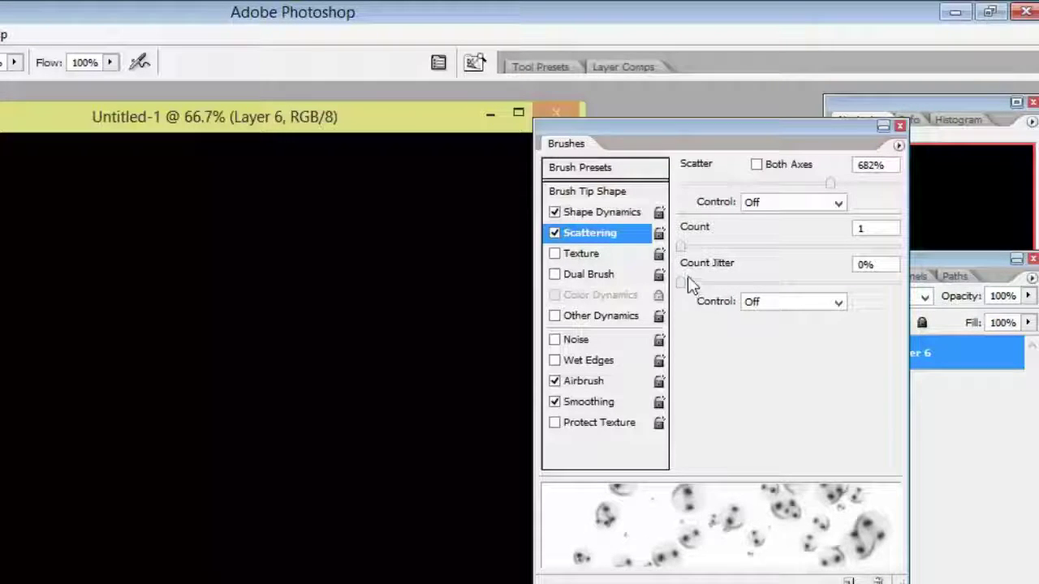
mouse_move(680, 283)
left_mouse_down()
mouse_move(890, 284)
mouse_move(810, 284)
left_mouse_up()
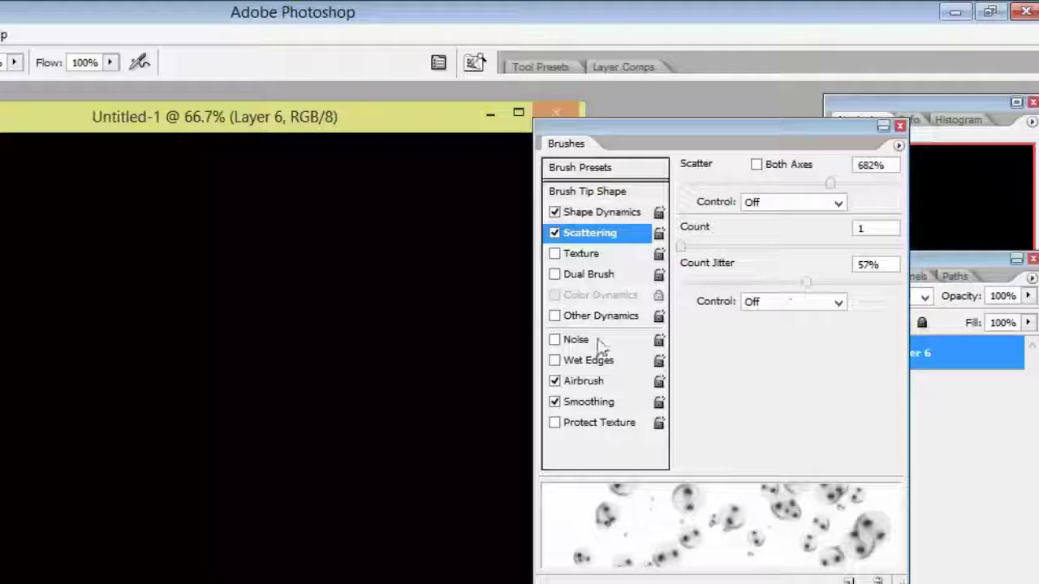
left_click(555, 381)
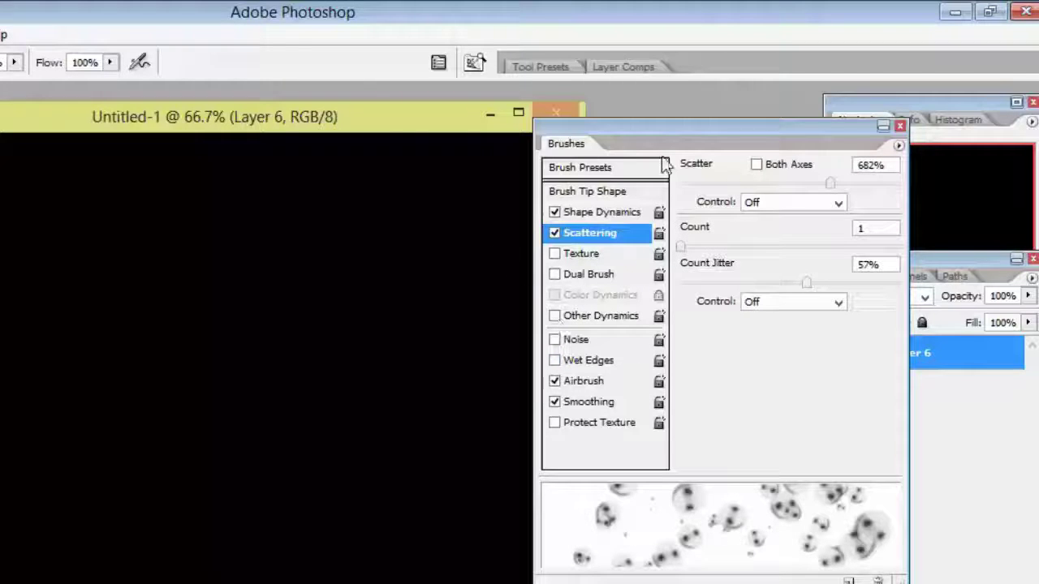
mouse_move(325, 278)
left_mouse_down()
mouse_move(166, 397)
mouse_move(87, 418)
mouse_move(41, 528)
left_mouse_up()
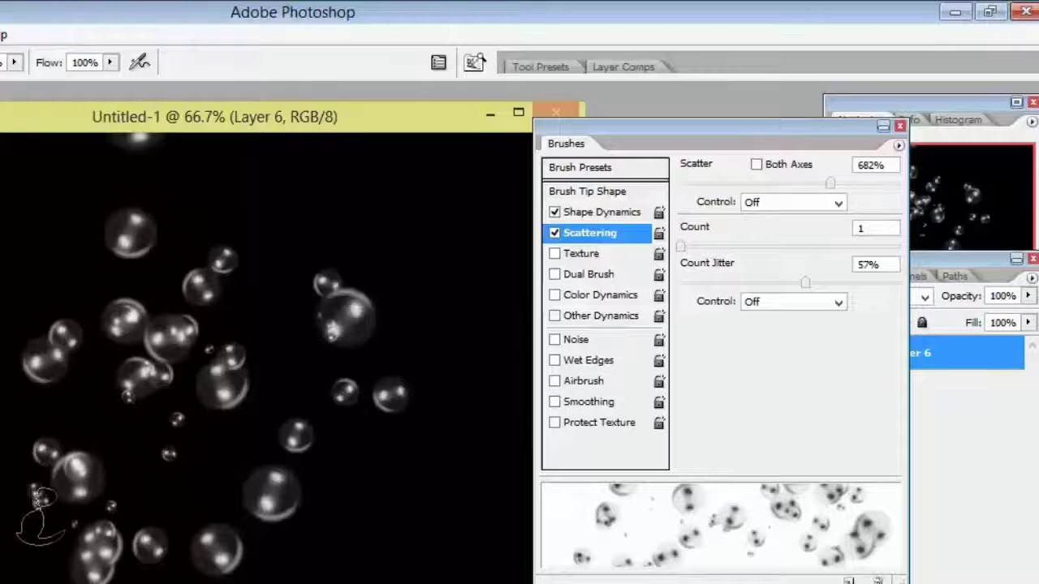
- Paint a dense stroke of scattered bubbles across the canvas, then close the Brushes palette
key("ctrl+z")
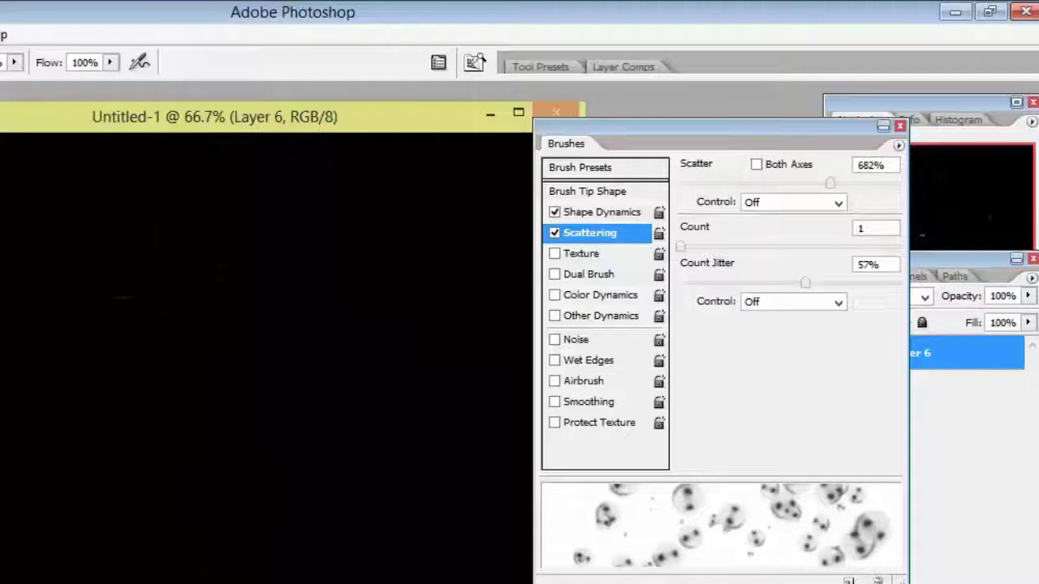
left_click(163, 380)
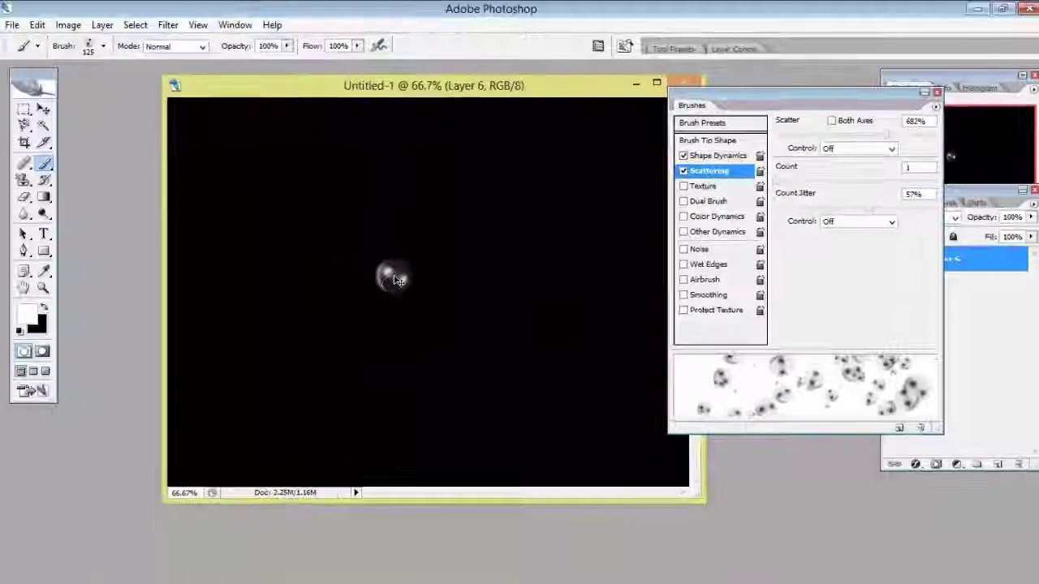
key("ctrl+z")
left_click_drag(254, 175, 658, 430)
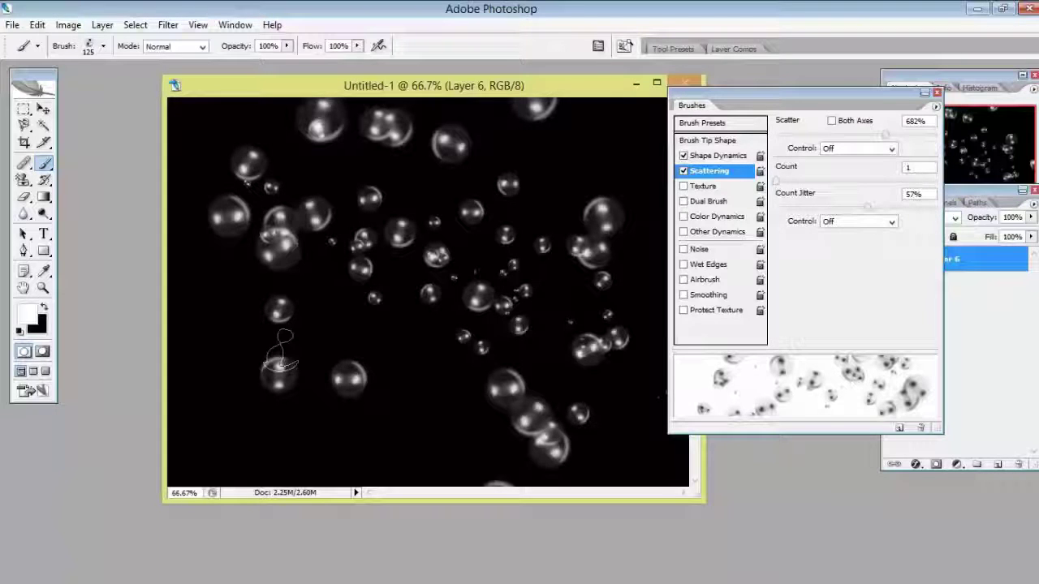
key("ctrl+z")
mouse_move(234, 258)
left_mouse_down()
mouse_move(578, 213)
mouse_move(569, 361)
mouse_move(503, 211)
left_mouse_up()
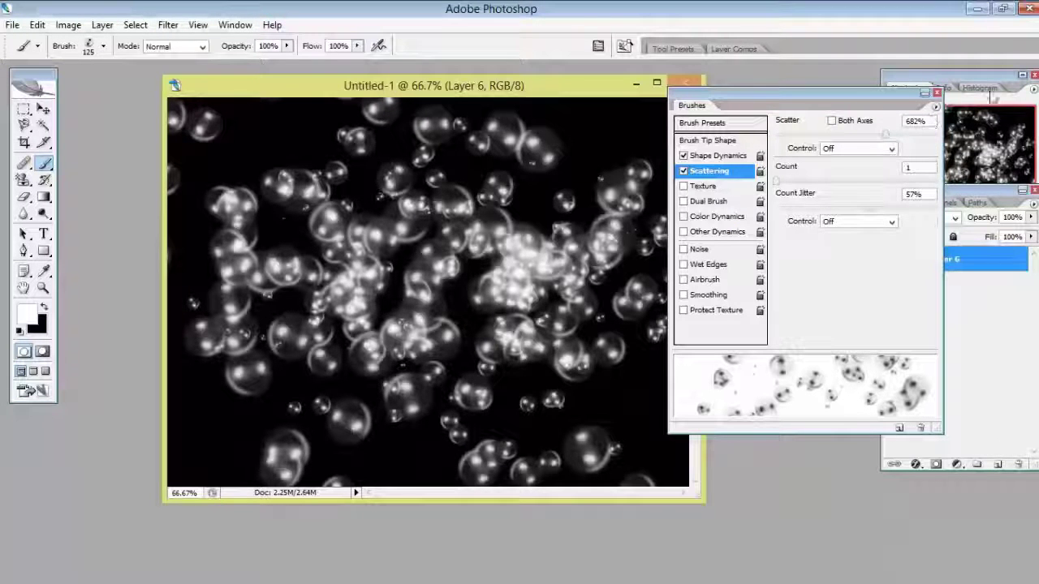
left_click(937, 95)
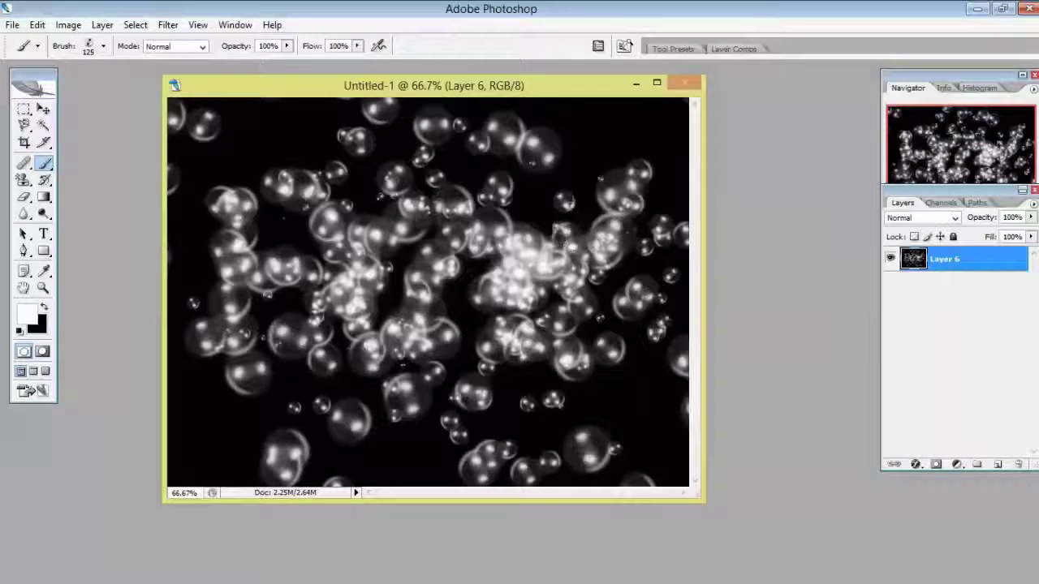
- Clear the canvas to black and stamp bubbles left of centre, centre and upper right
key("ctrl+BackSpace")
left_click(345, 246)
left_click(346, 244)
left_click(438, 249)
left_click(543, 192)
left_click(514, 302)
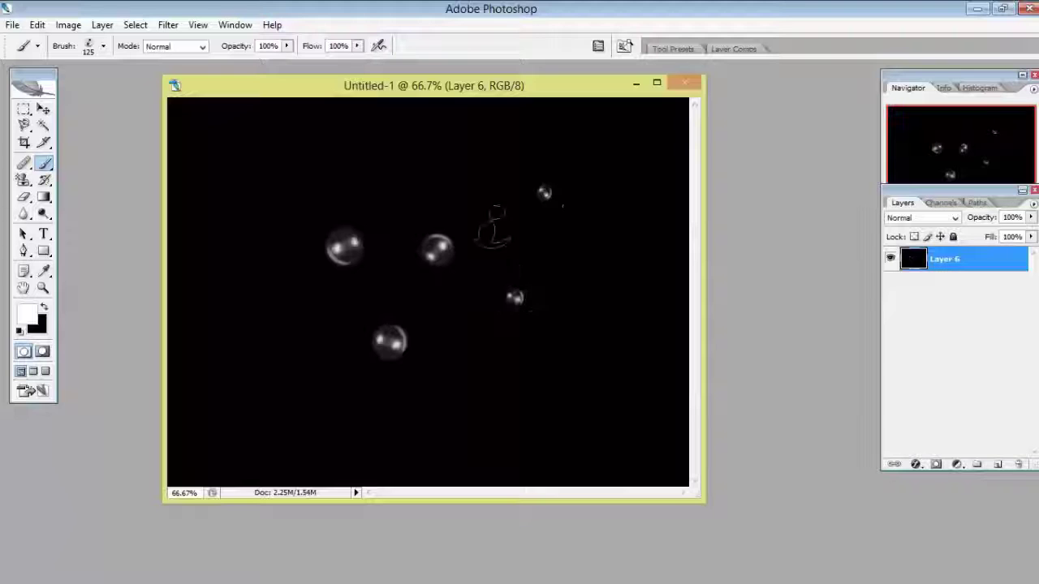
left_click(490, 188)
- Stamp more single bubbles on the right, lower right, lower left, left and top
left_click(552, 229)
left_click(566, 372)
left_click(276, 404)
left_click(265, 312)
left_click(324, 221)
left_click(331, 160)
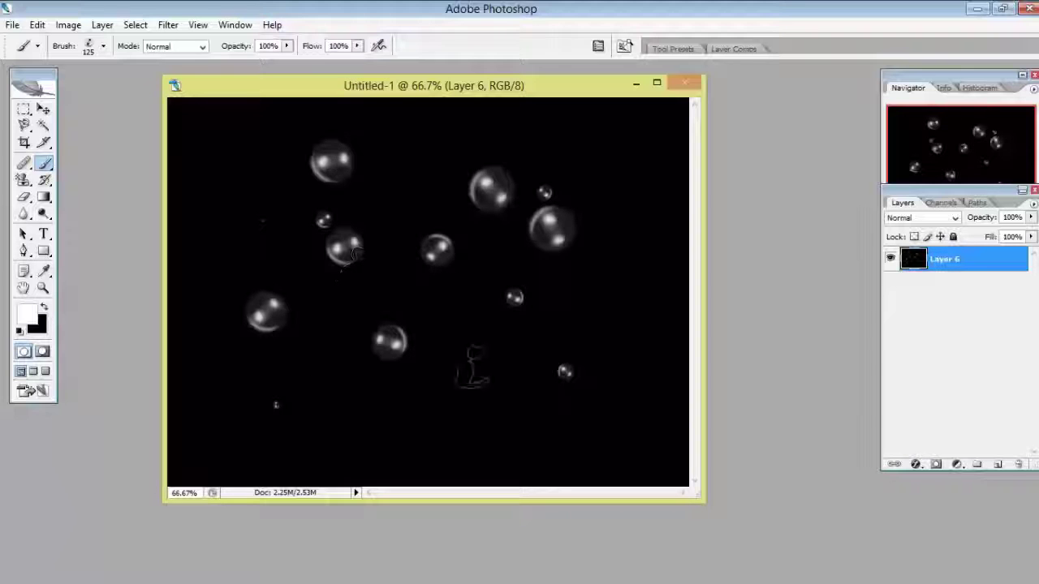
key("v")
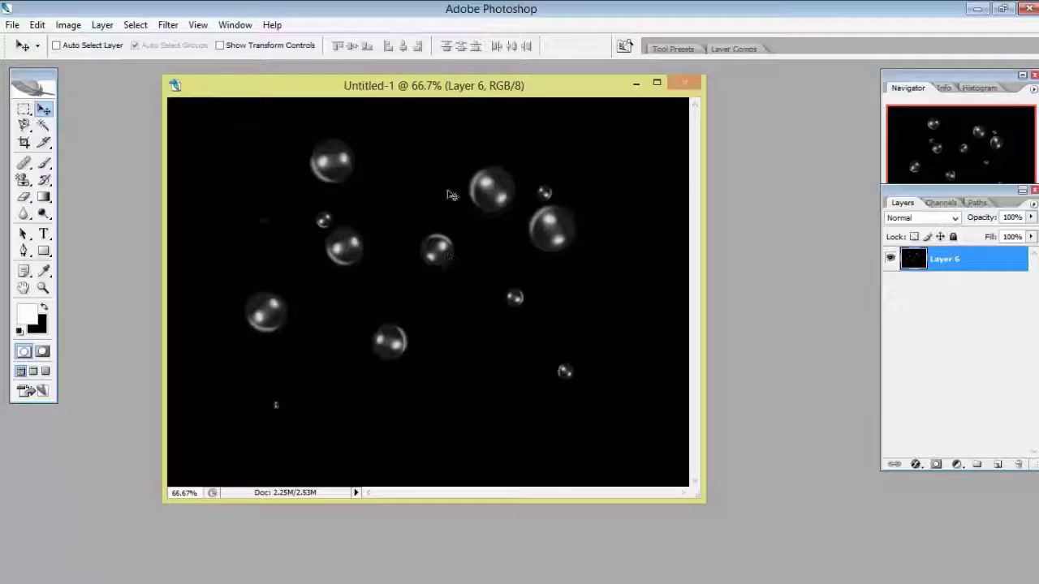